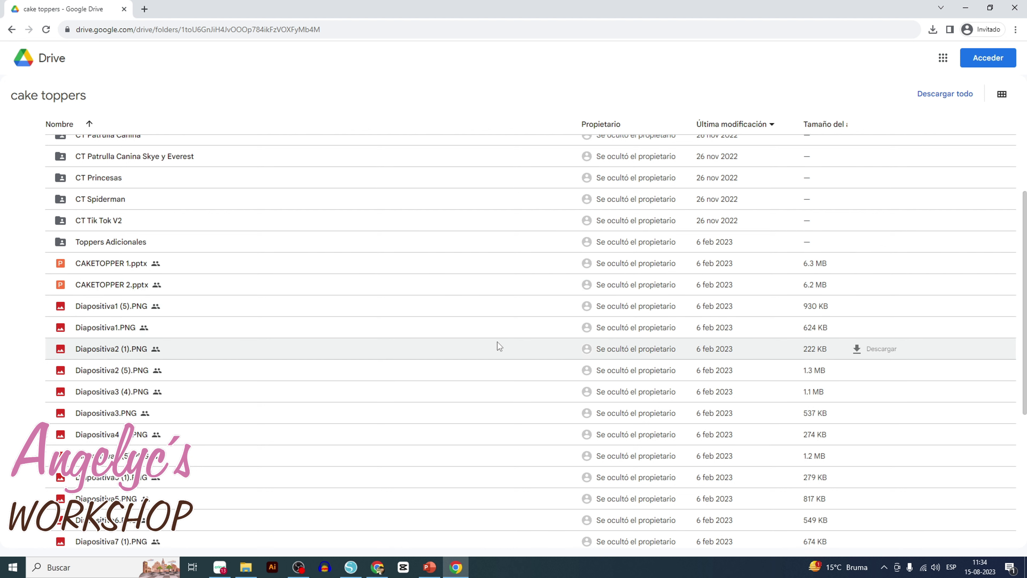
Step: Open CAKETOPPER 1.pptx in the shared cake toppers folder and download it to the Descargas folder
double_click(98, 263)
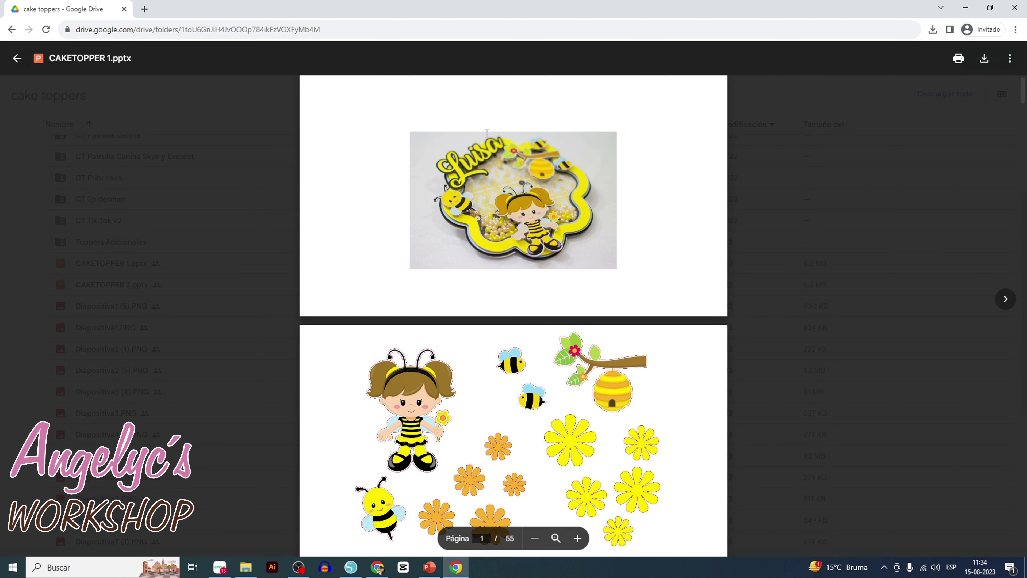
click(983, 64)
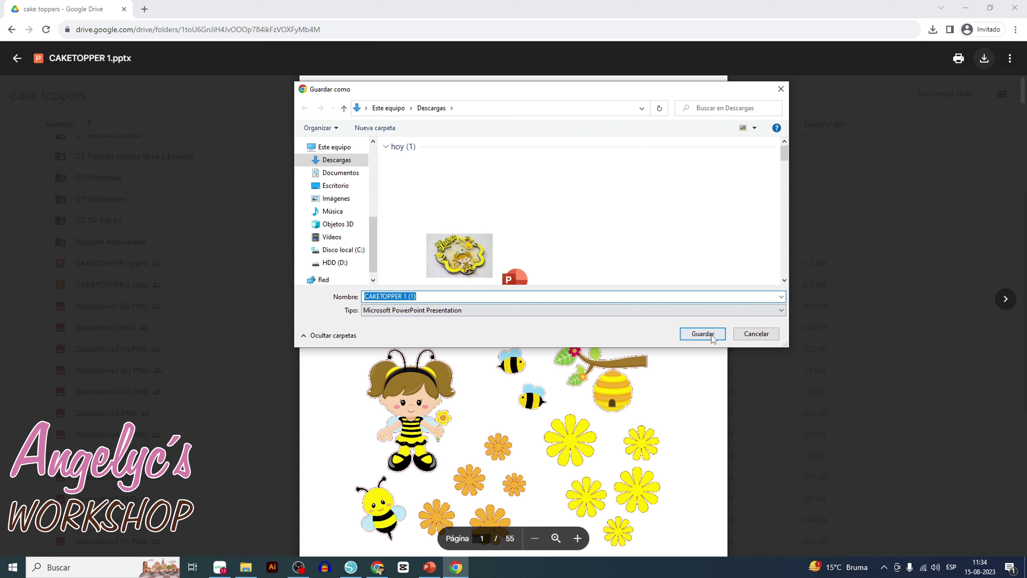
click(702, 333)
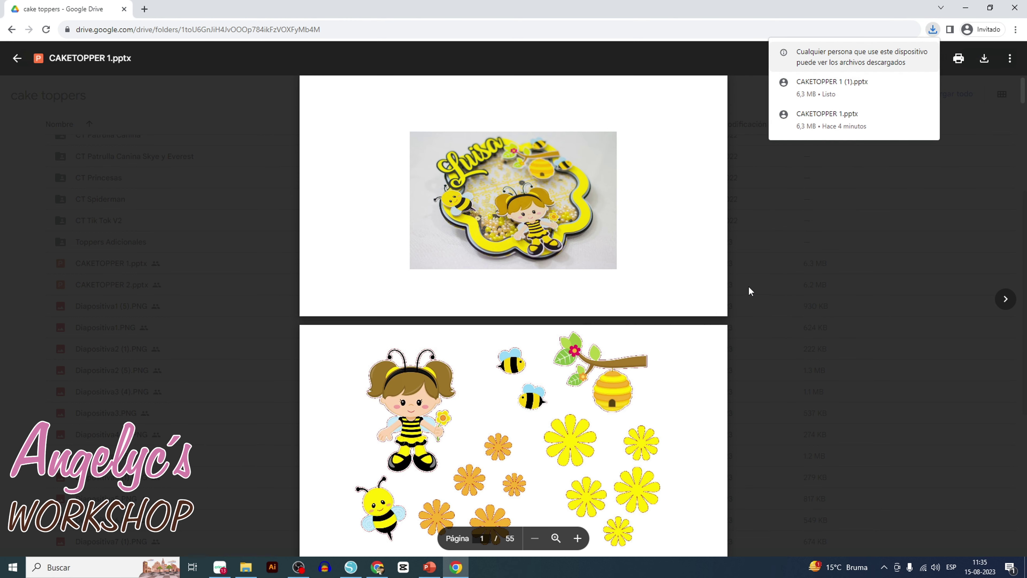
Step: Delete the duplicate file CAKETOPPER 1 (1) from the Descargas folder in File Explorer
click(245, 567)
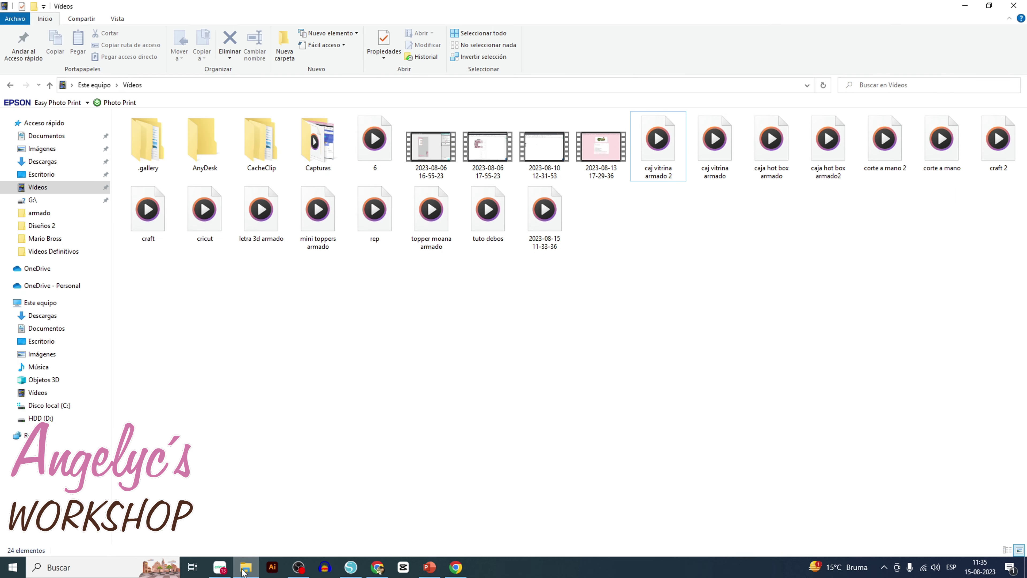
click(49, 161)
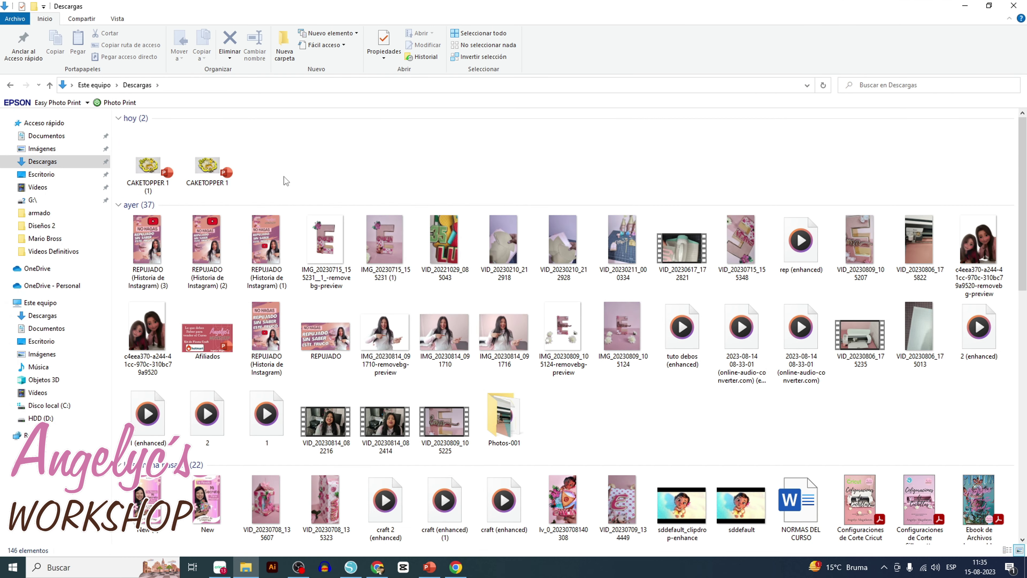
click(163, 181)
click(430, 566)
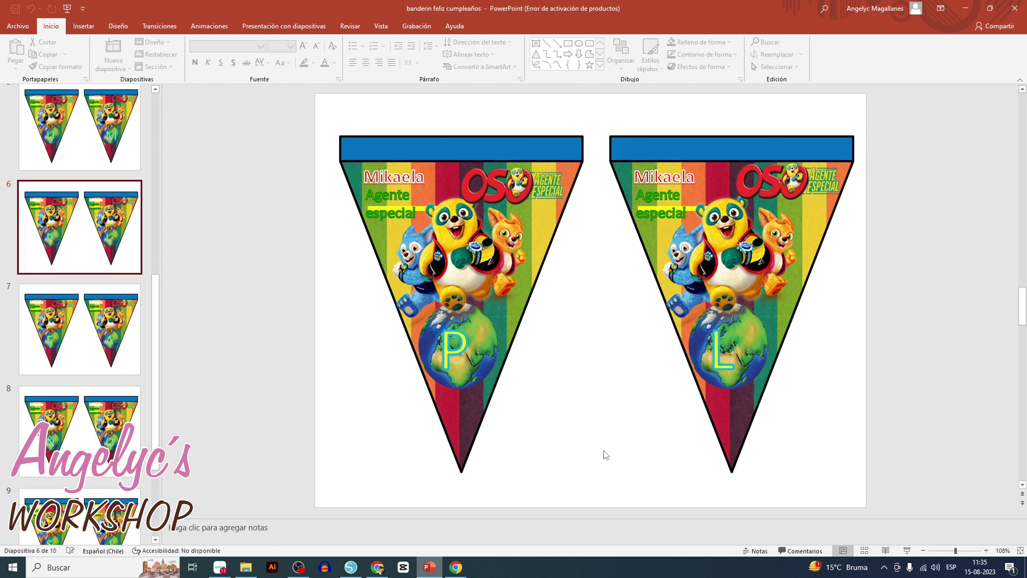
click(966, 8)
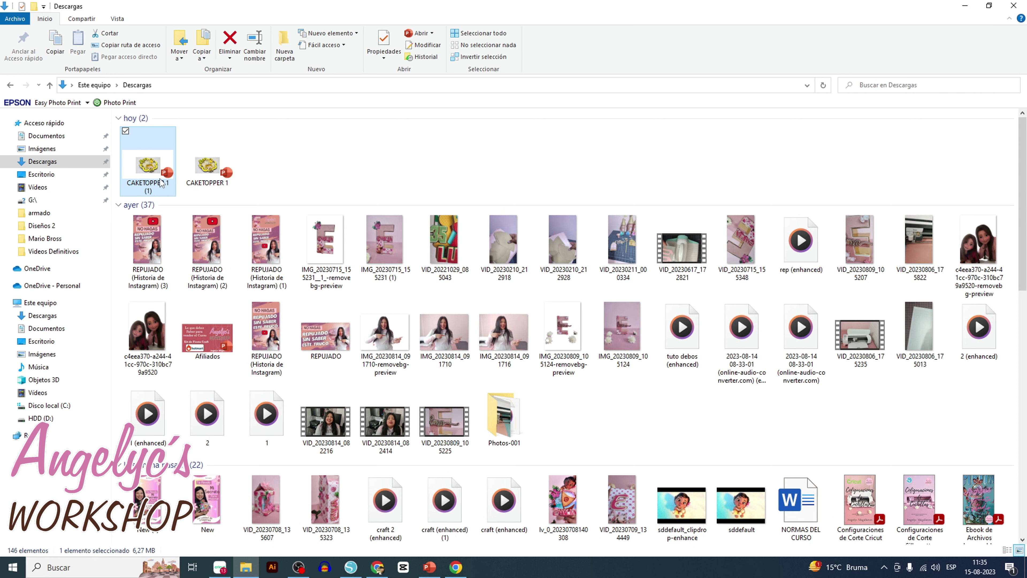
key(Delete)
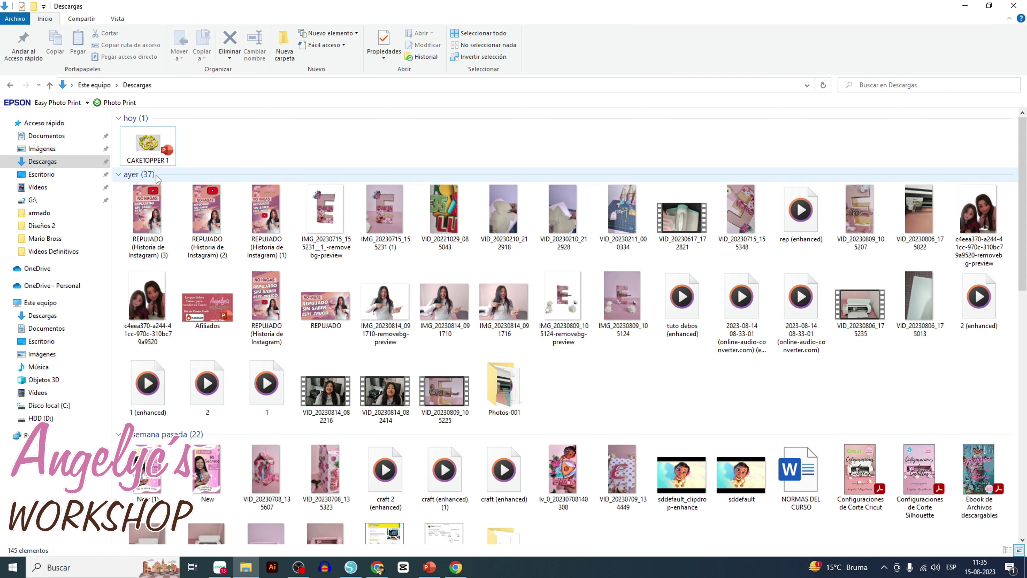
Step: Switch to the Chrome window with the blank new tab and search Google for bullzip
click(448, 566)
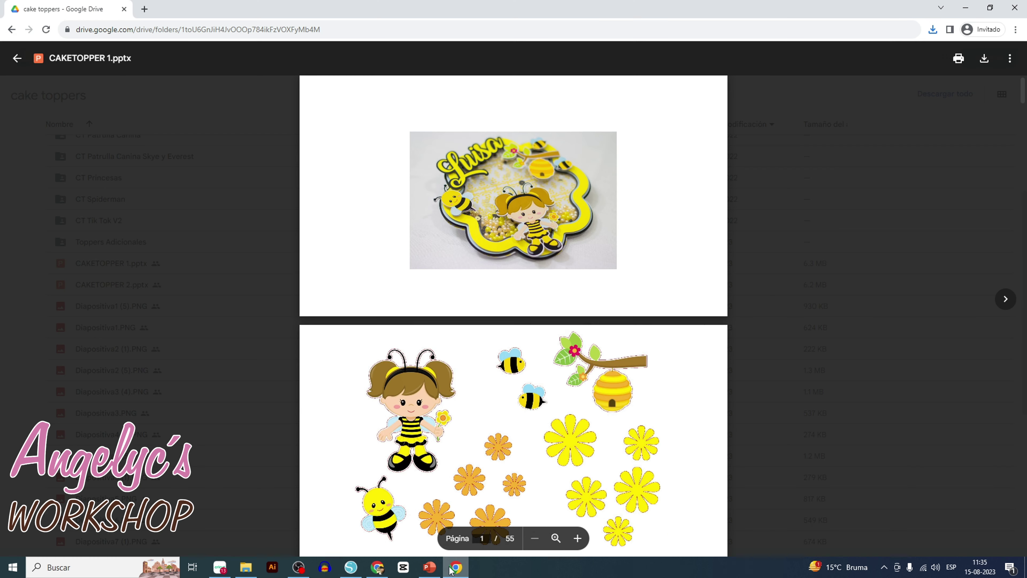
click(377, 566)
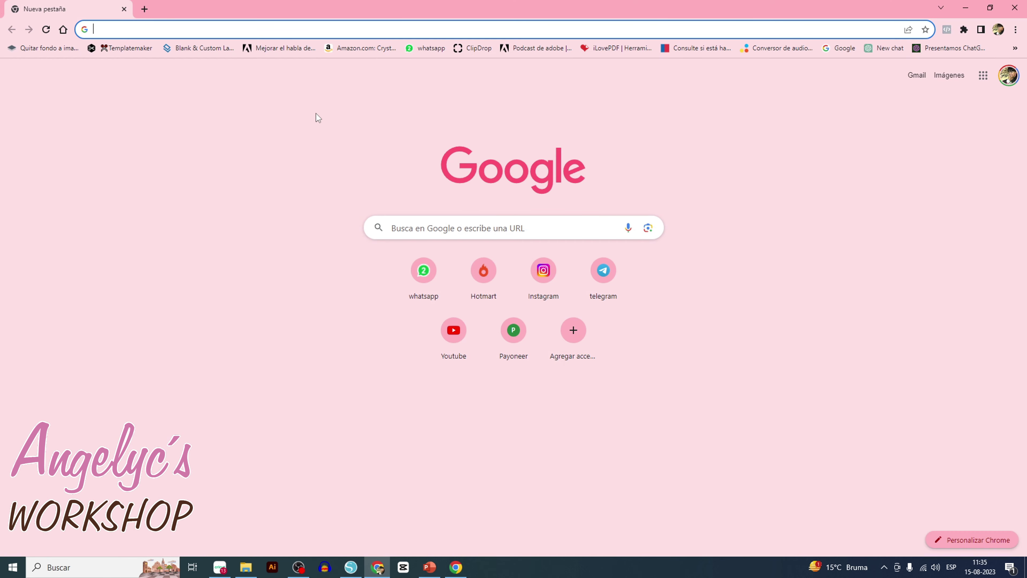
click(402, 220)
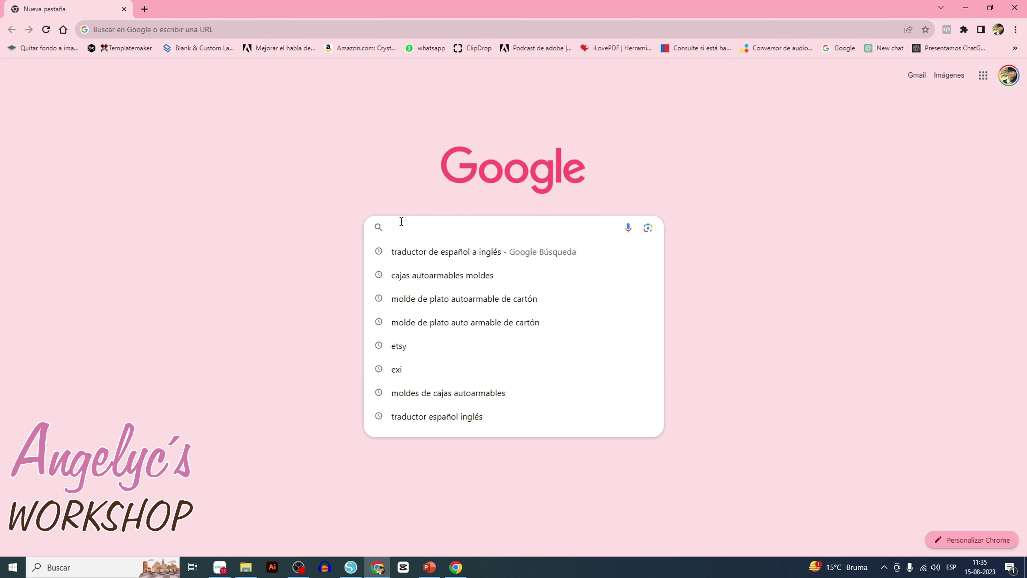
text(bull)
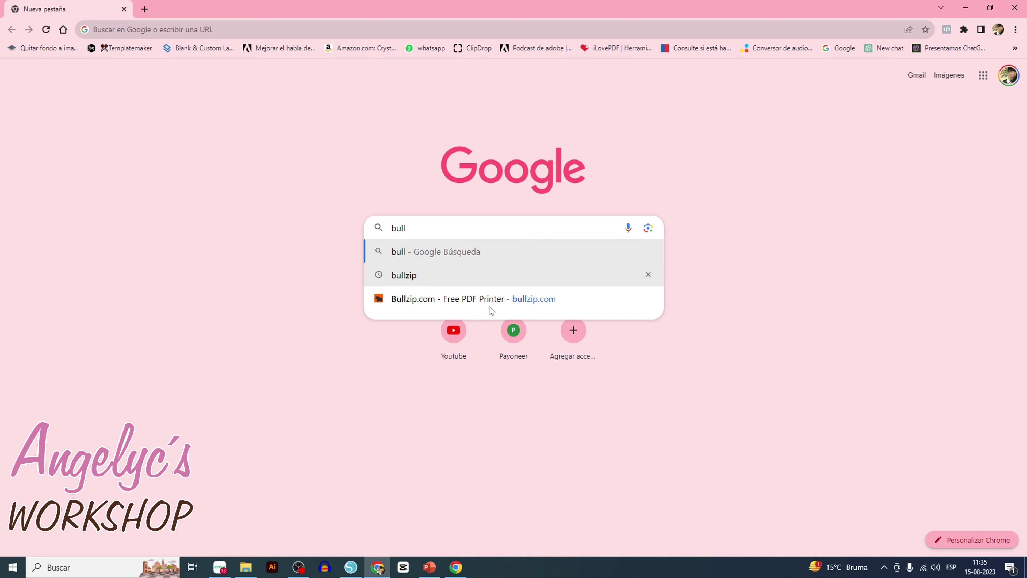
text(zip)
key(Return)
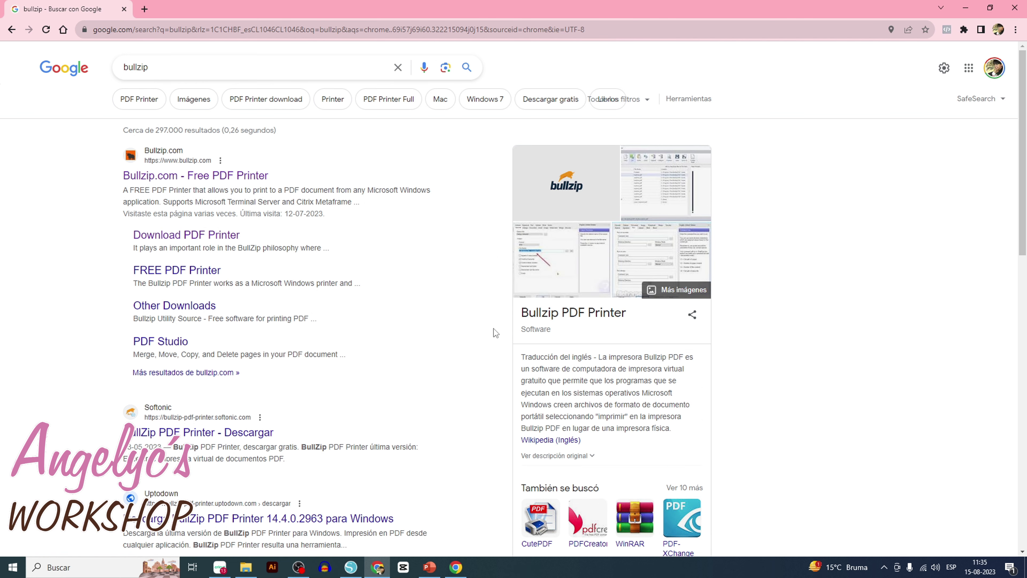
Step: Open the Bullzip.com website from the search results and download the PDF Printer installer
click(174, 177)
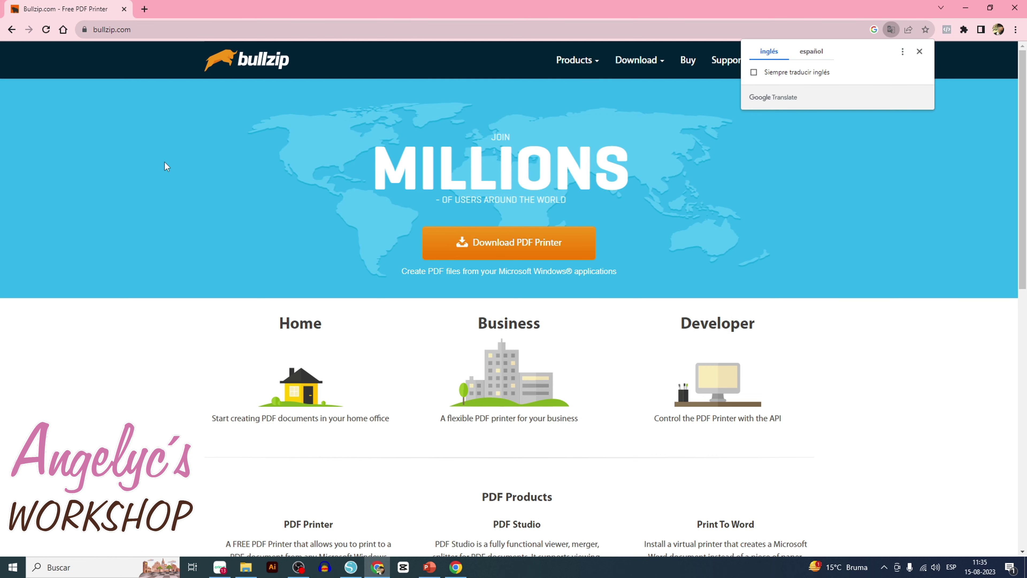
click(529, 238)
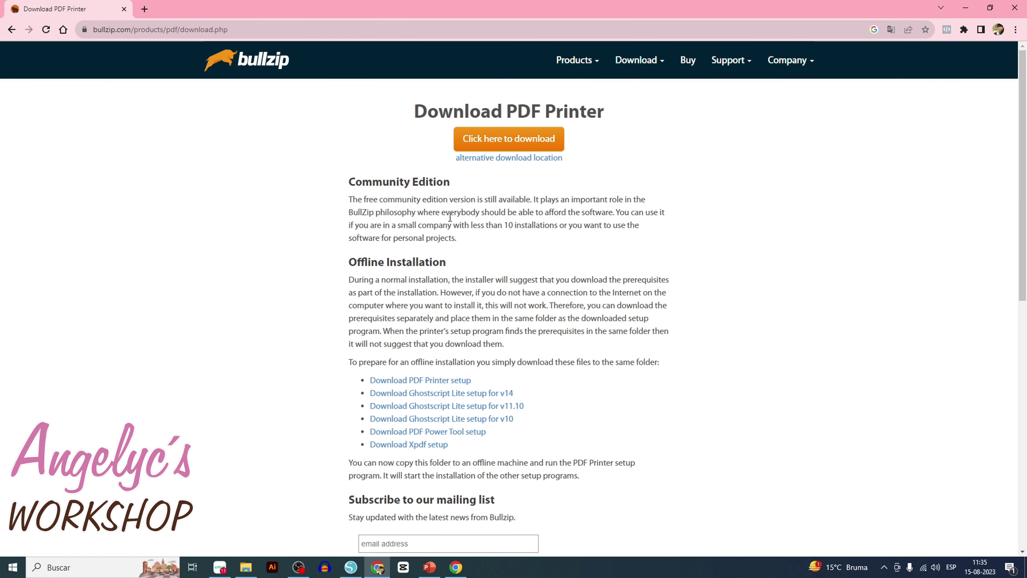
click(503, 142)
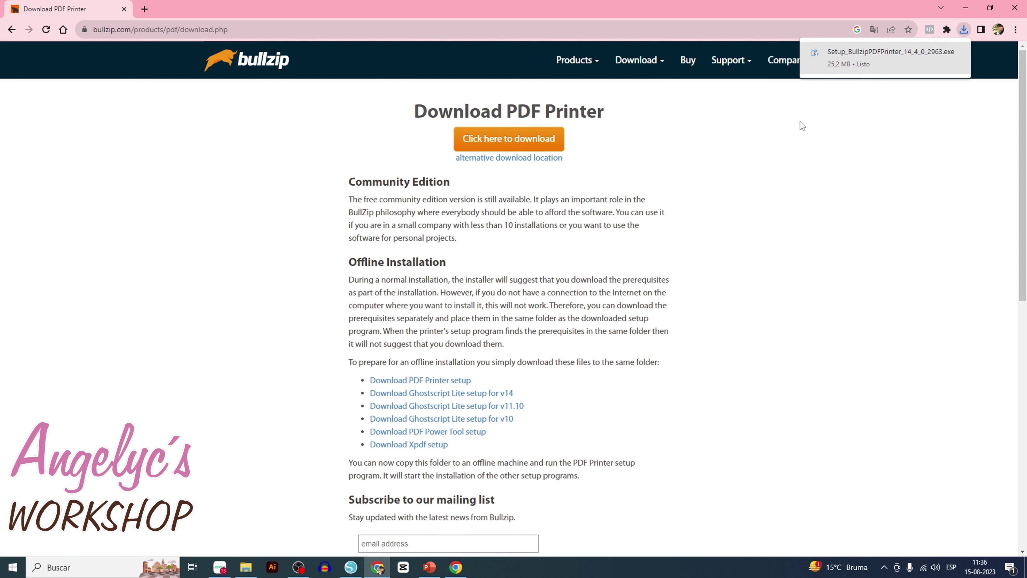
Step: Run Setup_BullzipPDFPrinter_14_4_0_2963 from the Descargas folder in Español, accept the license agreement and start the installation
click(246, 567)
double_click(232, 149)
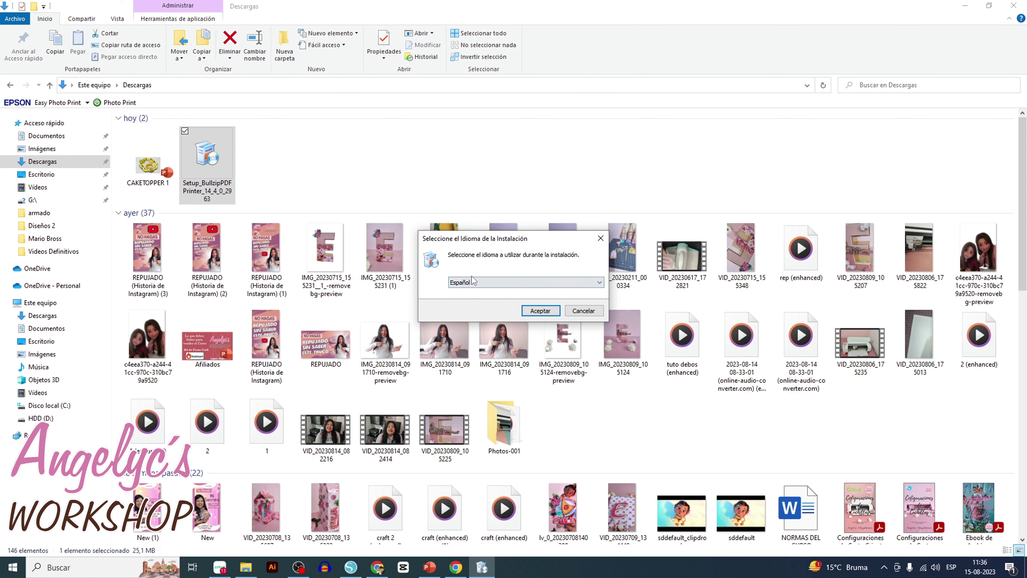
click(538, 308)
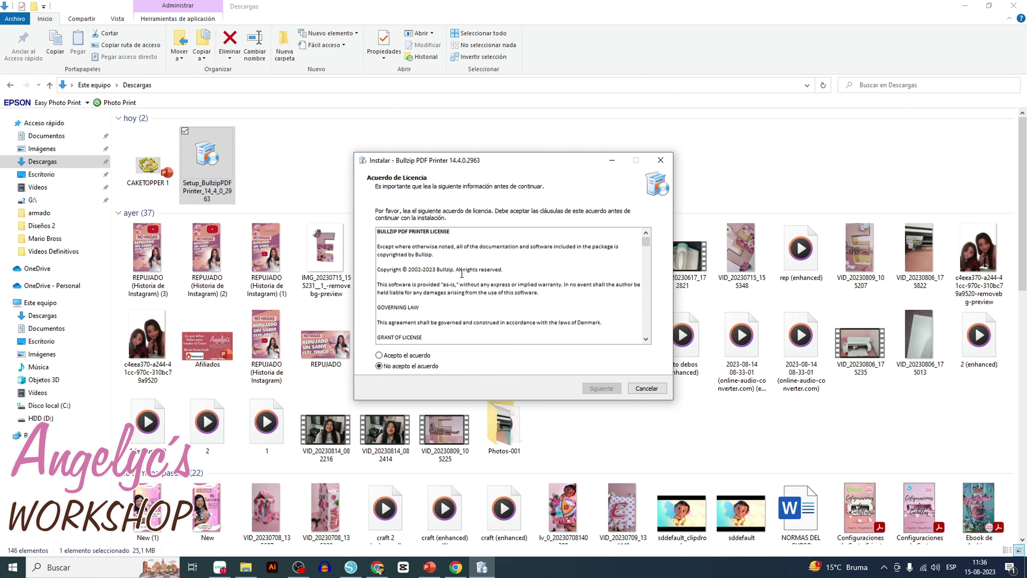
click(413, 356)
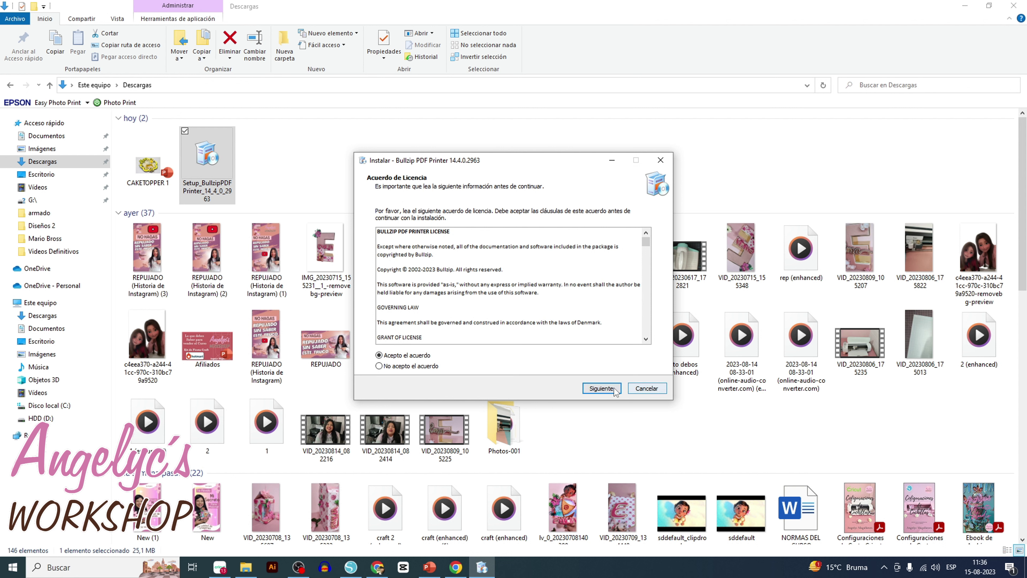
click(604, 389)
click(603, 388)
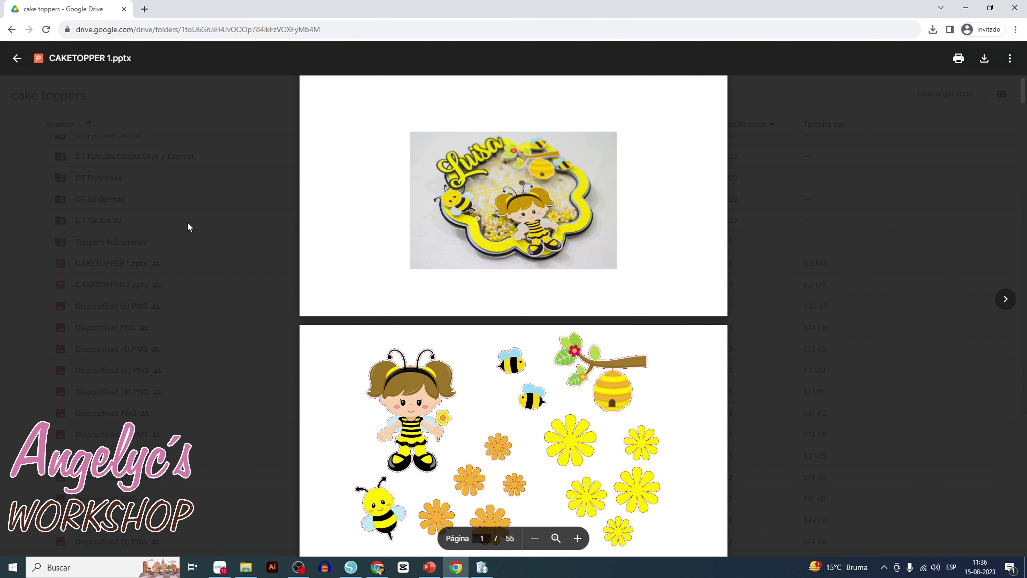
Step: Install GPL Ghostscript Lite in the existing C:\Program Files\Bullzip\PDF Printer\gs folder, accepting its license, and finish the Bullzip setup
click(17, 57)
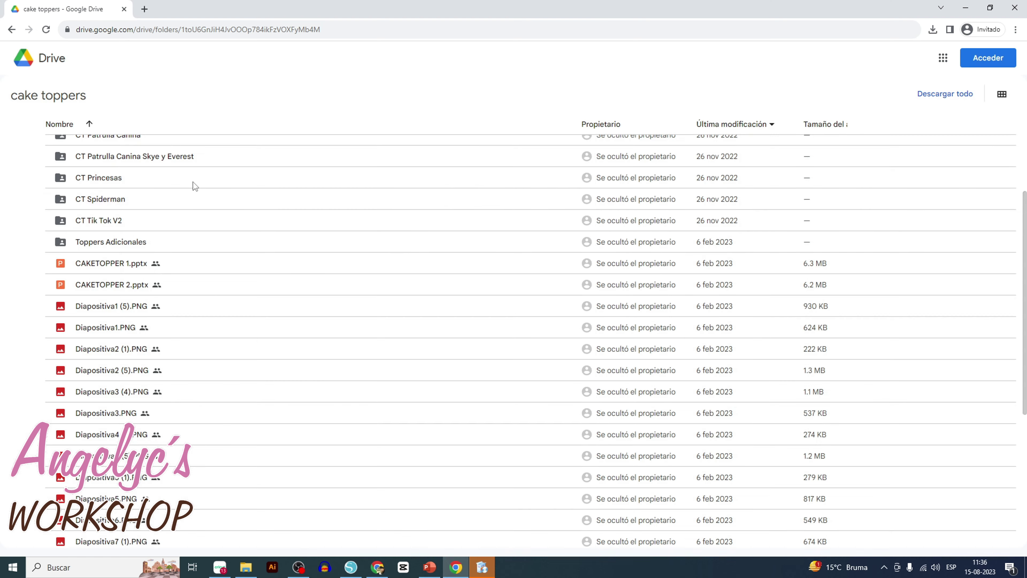
click(482, 568)
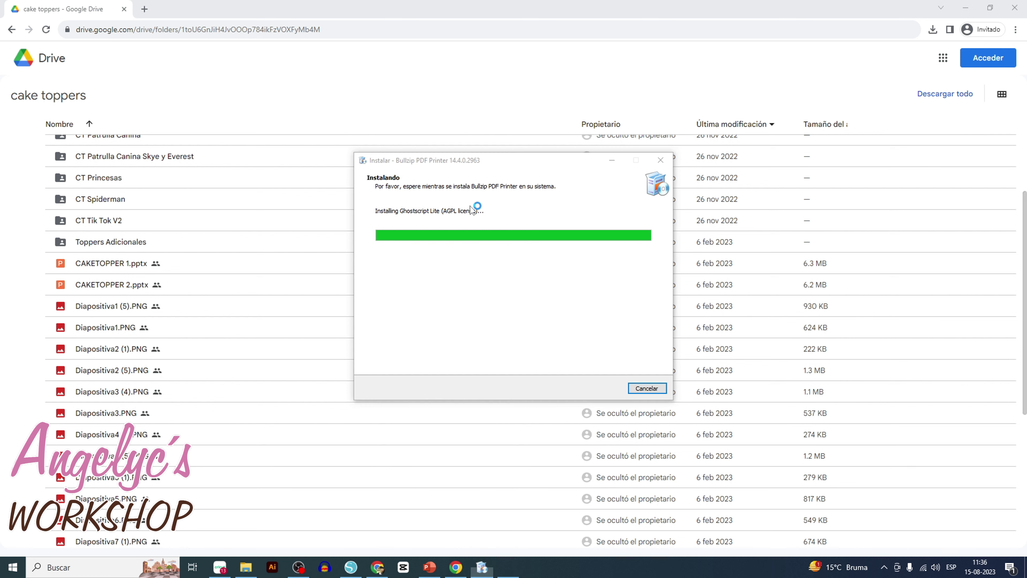
click(440, 336)
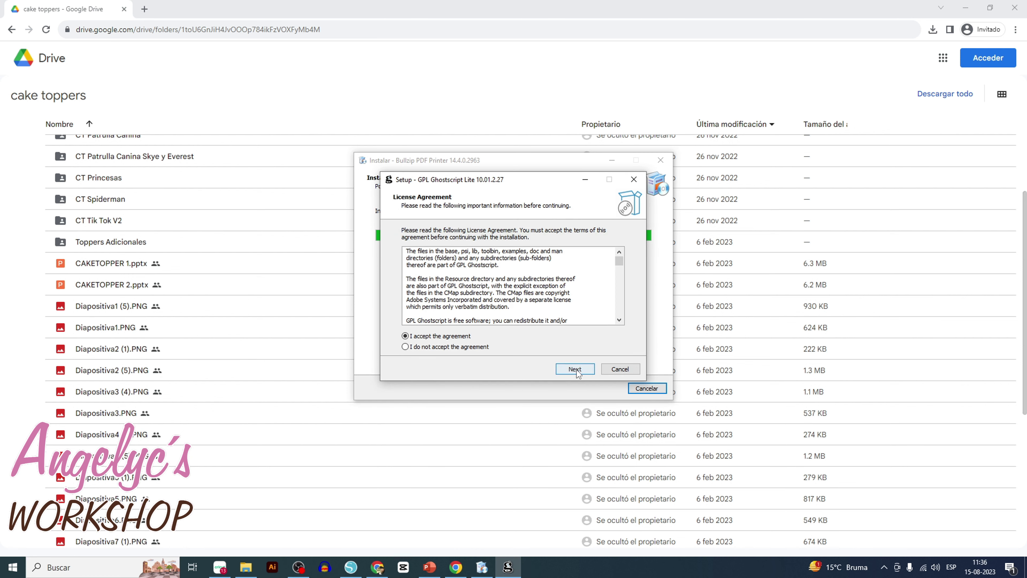
click(576, 370)
click(575, 369)
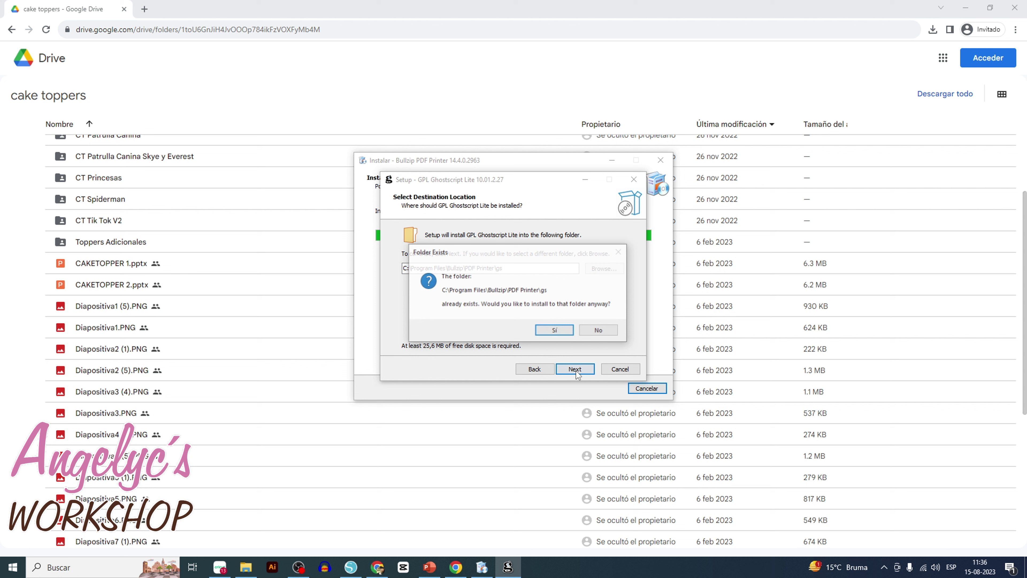
click(554, 331)
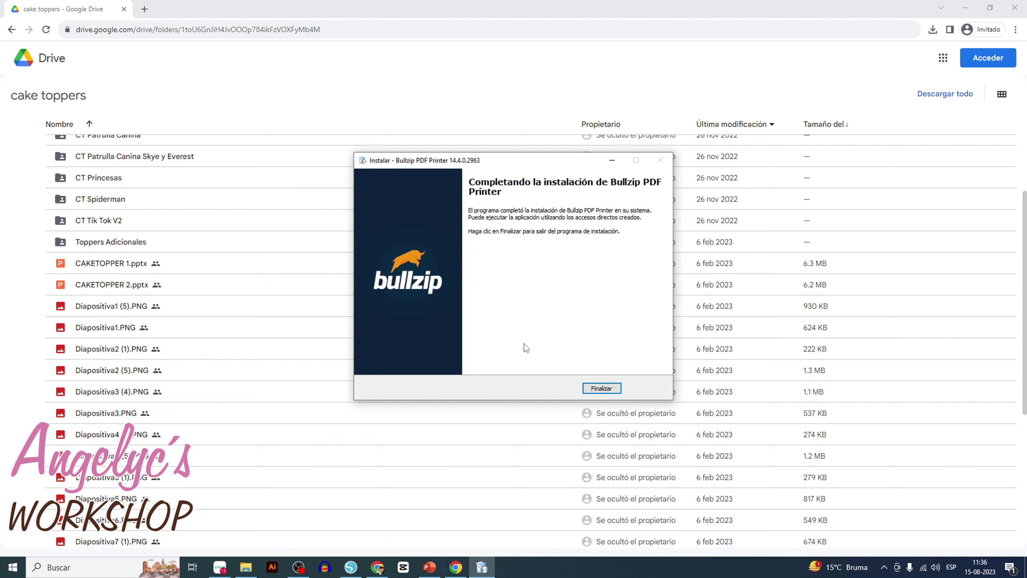
click(602, 388)
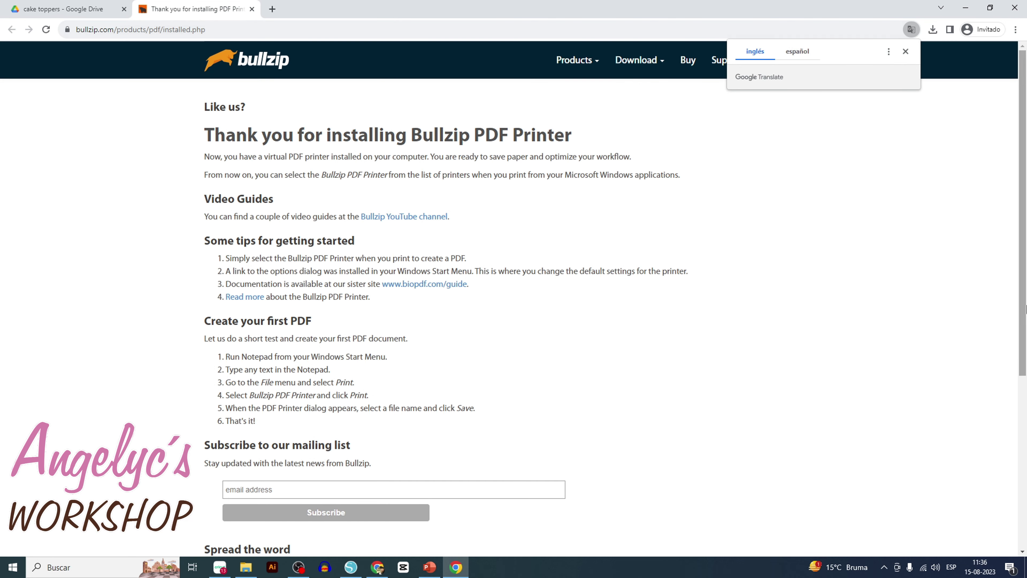
click(252, 10)
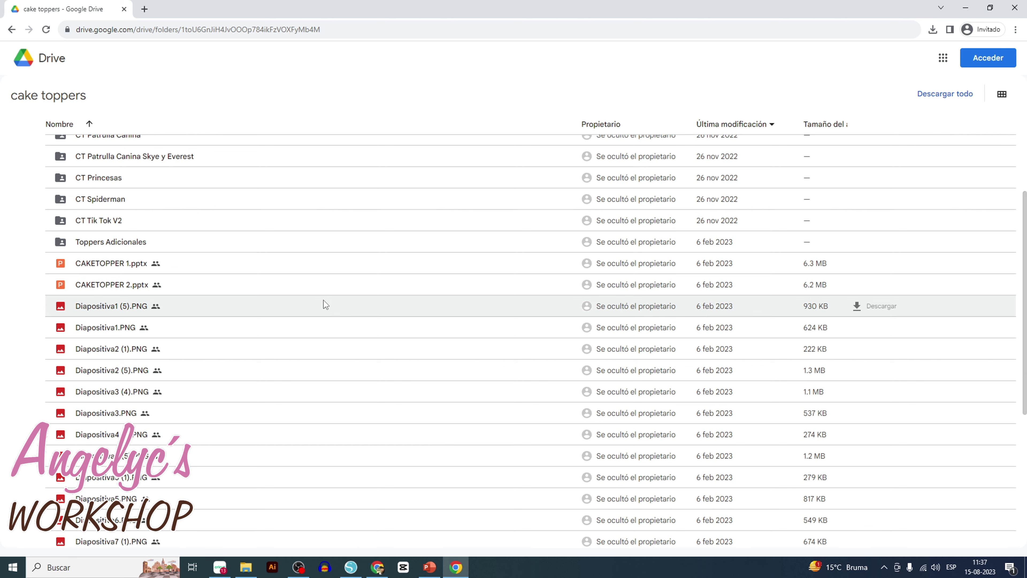
Step: Delete the Bullzip installer from the Descargas folder and open CAKETOPPER 1 in PowerPoint
click(966, 7)
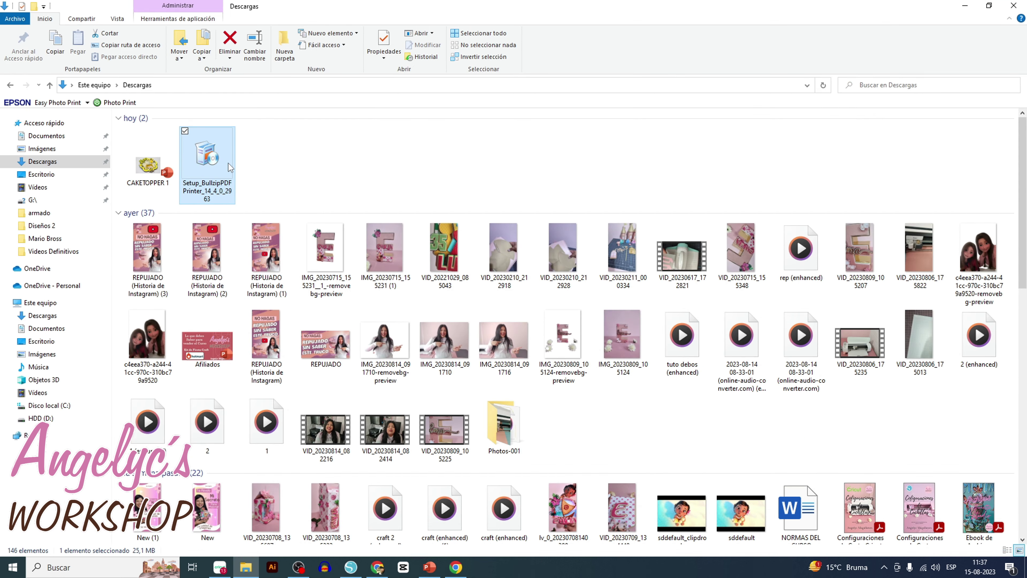
key(Delete)
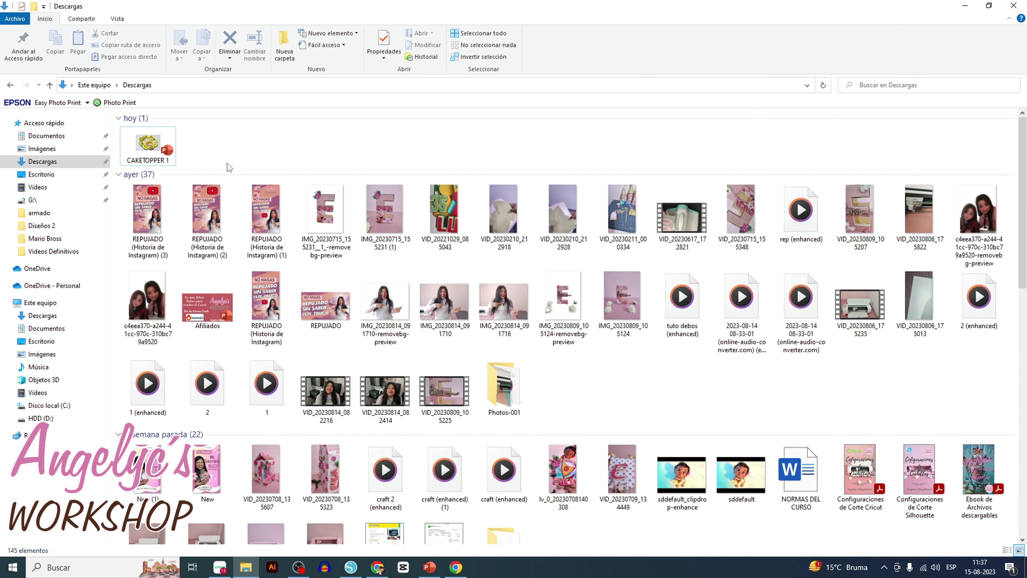
double_click(146, 146)
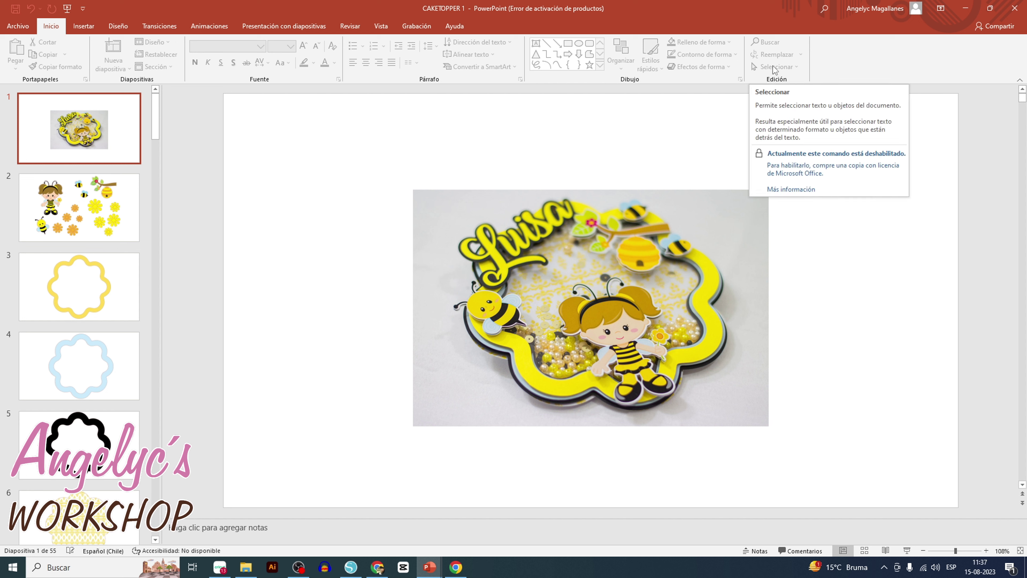
Step: Replace the Bullzip download page in Chrome with a new tab and open the bookmarked Excel | Microsoft 365 page
click(456, 568)
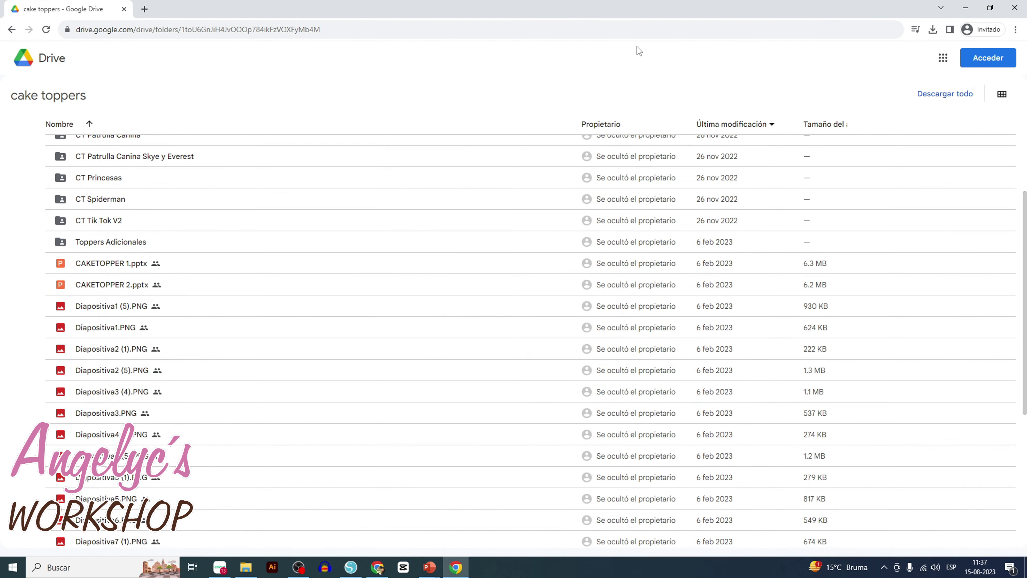
click(377, 567)
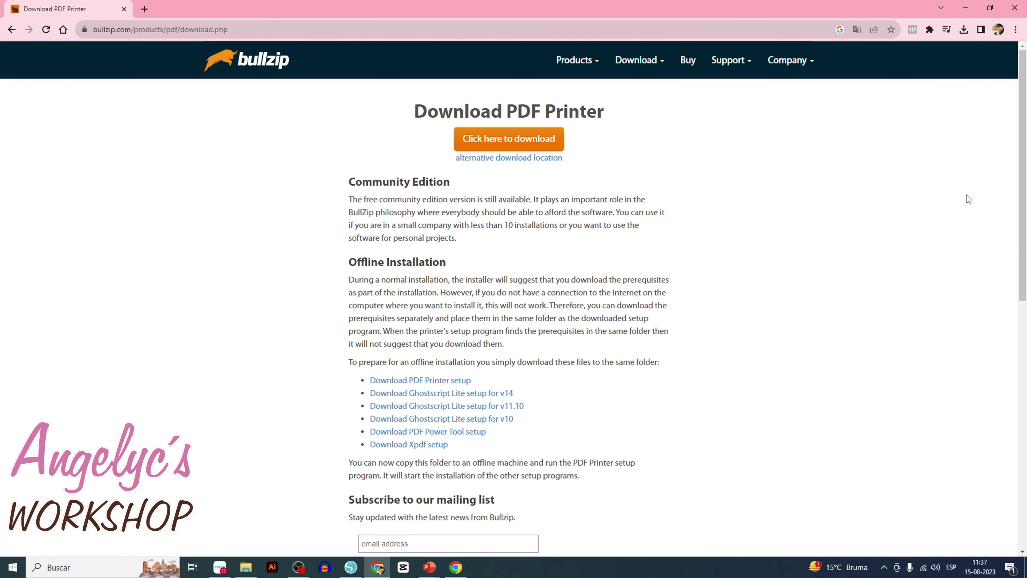
click(145, 9)
click(124, 9)
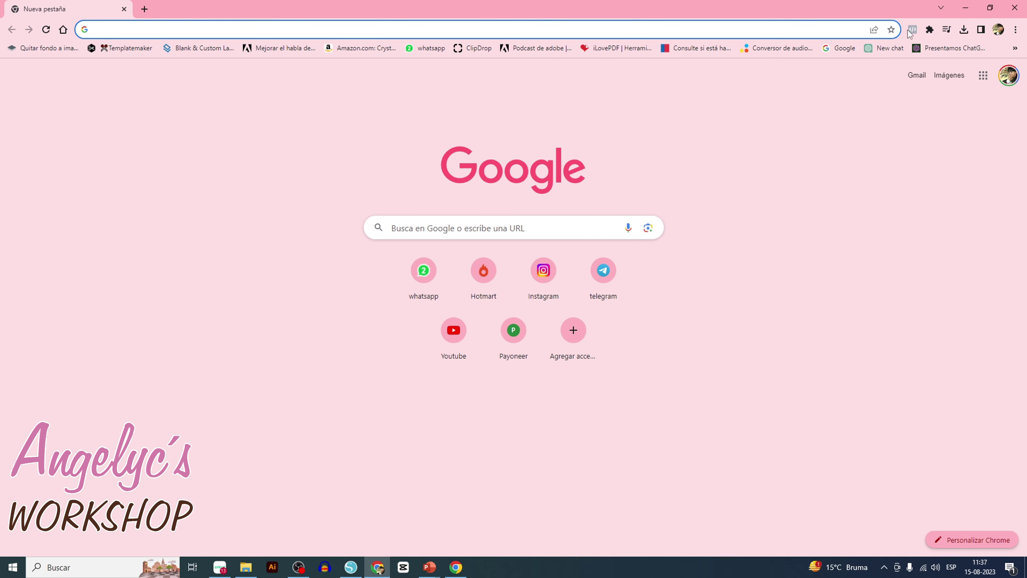
click(1015, 48)
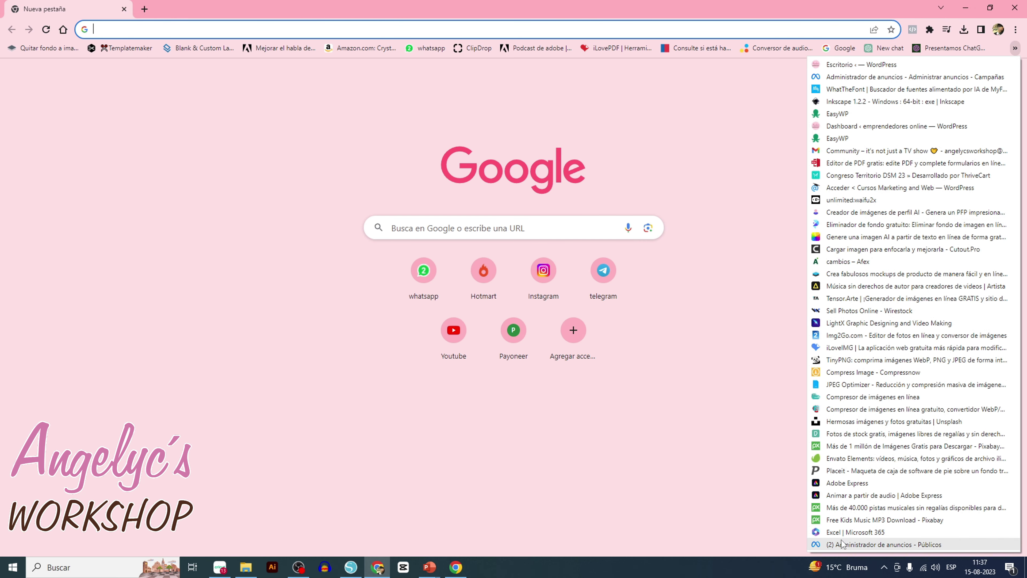
click(849, 532)
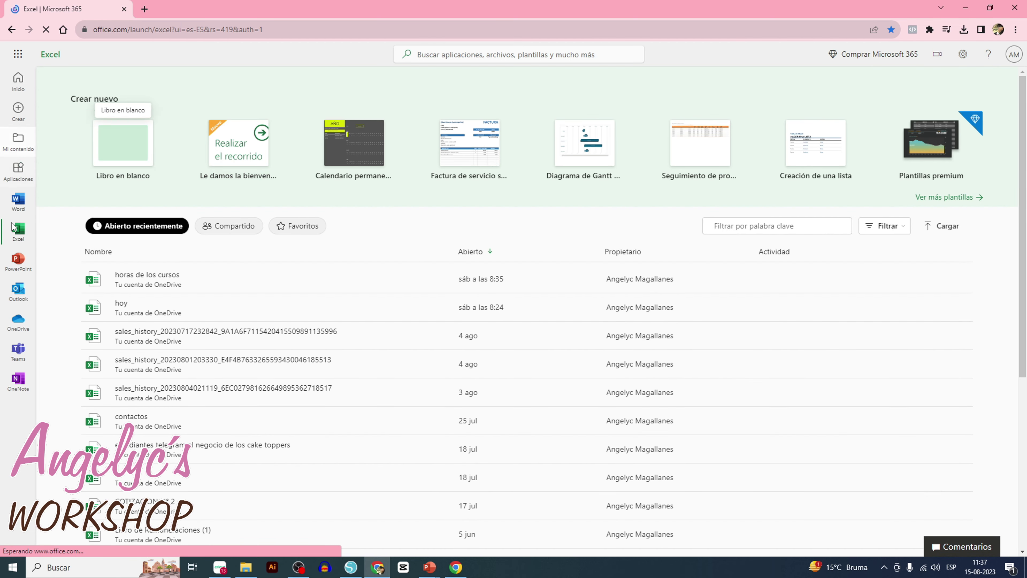
Step: Open OneDrive from Microsoft 365 and upload the CAKETOPPER 1 file from the Descargas folder to Mis archivos
click(18, 321)
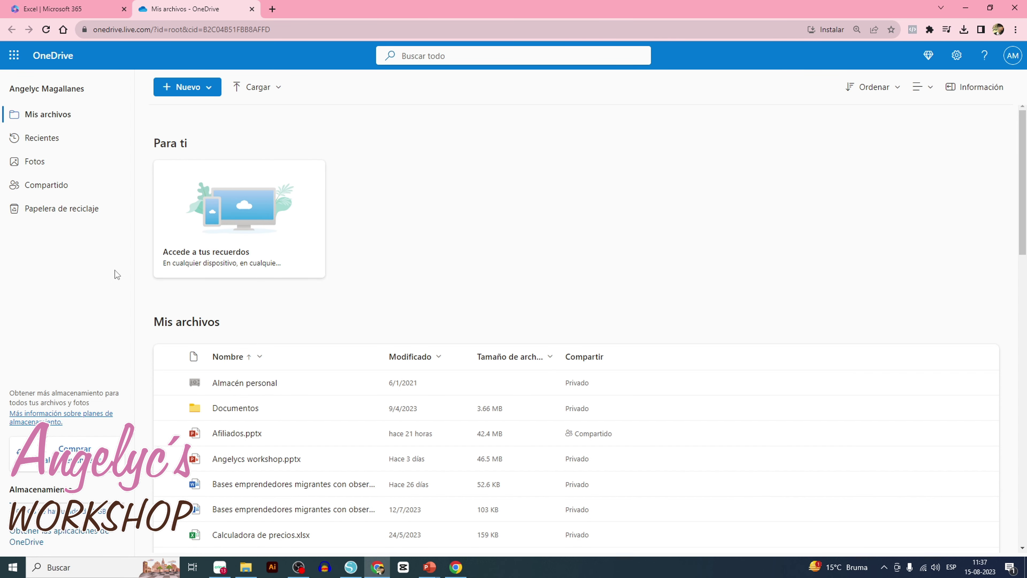
click(277, 92)
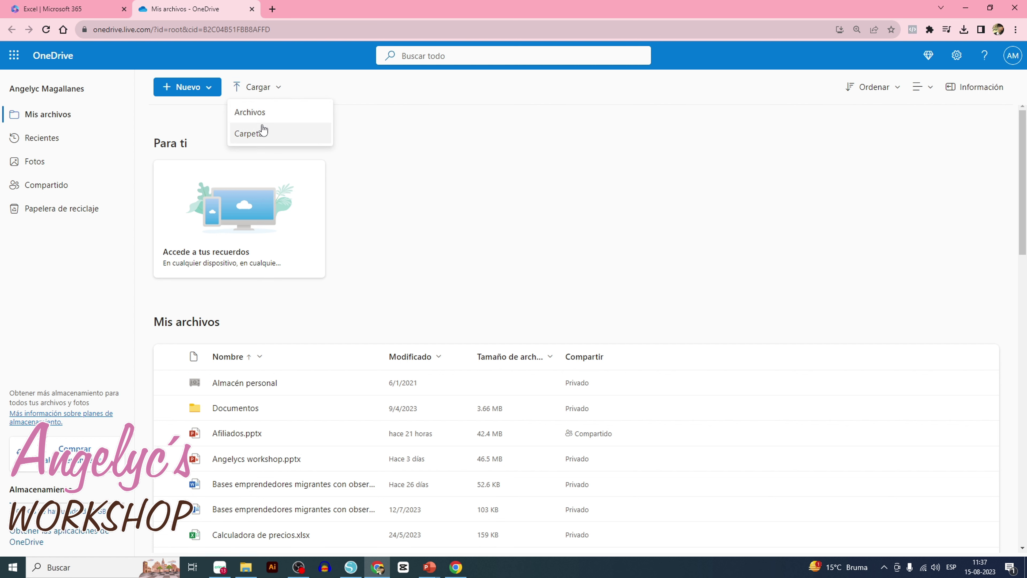
click(251, 114)
click(337, 177)
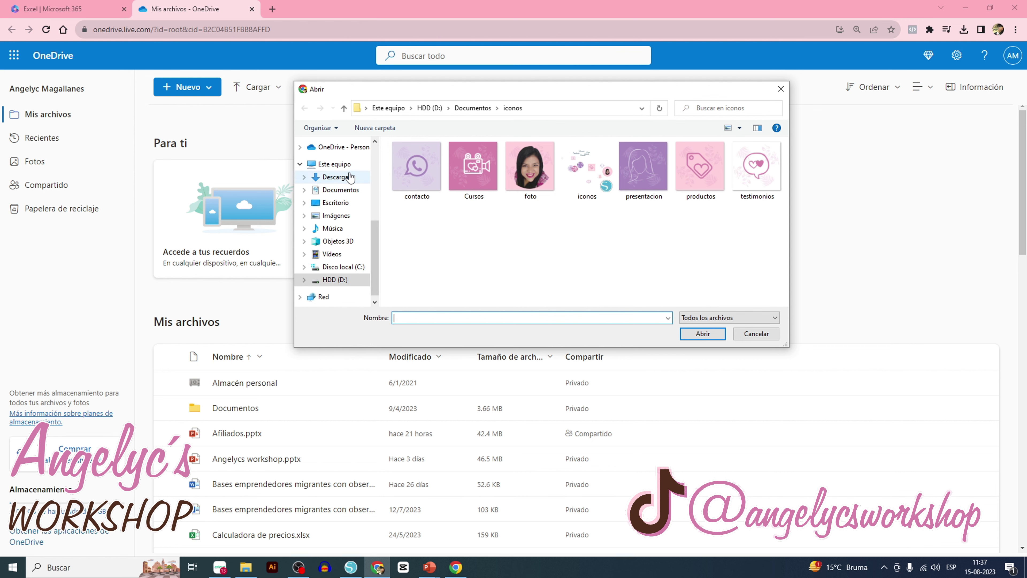
double_click(455, 247)
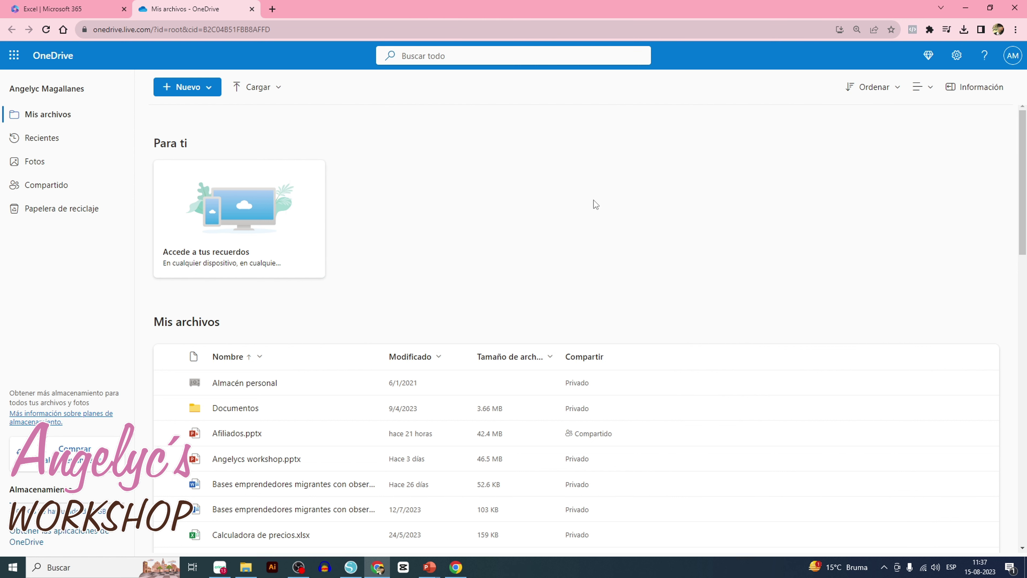
Step: Check the recent files on the Microsoft 365 PowerPoint page and open CAKETOPPER 1.pptx from OneDrive's Mis archivos
scroll(567, 213, down, 10)
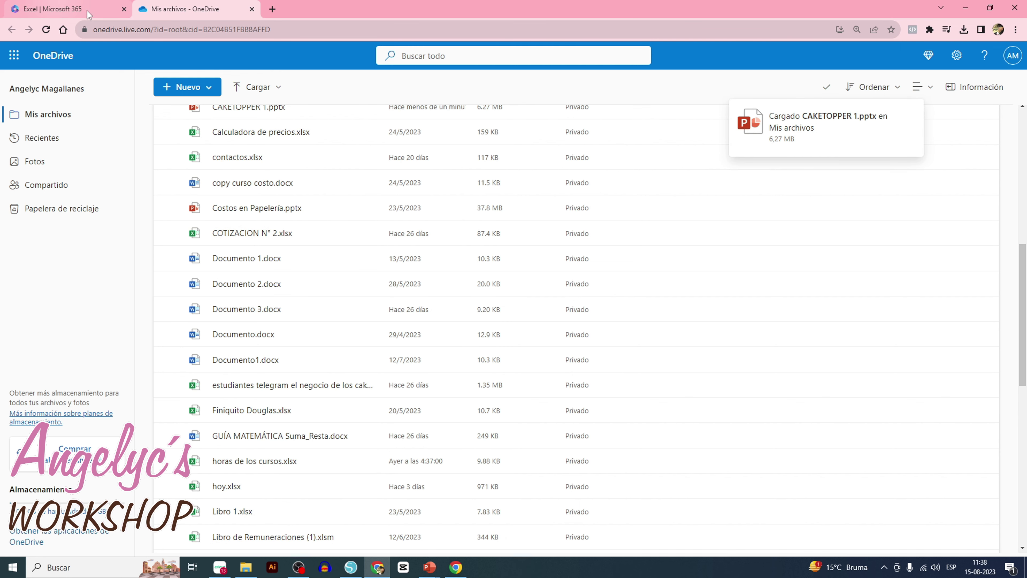
click(44, 8)
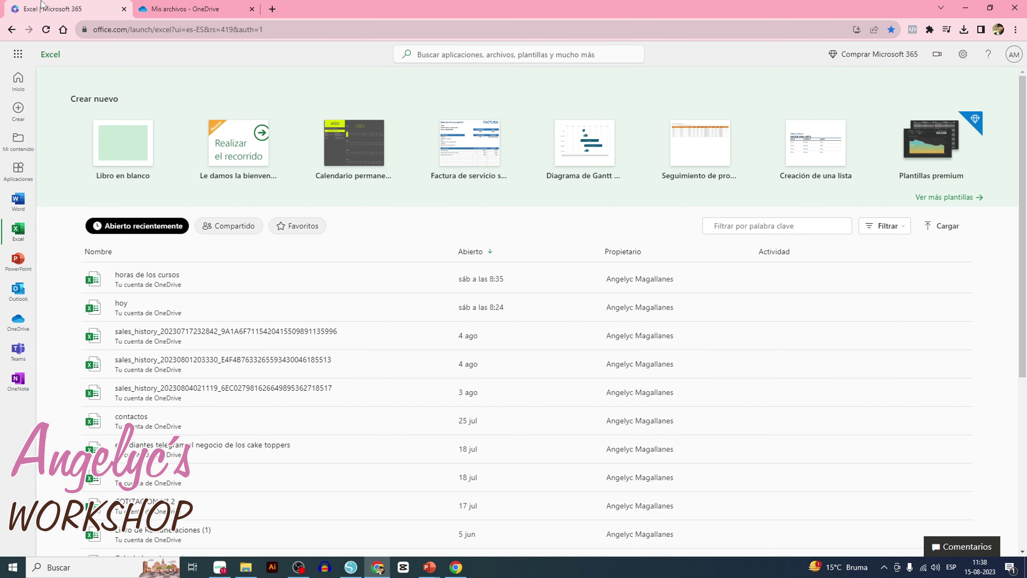
click(20, 263)
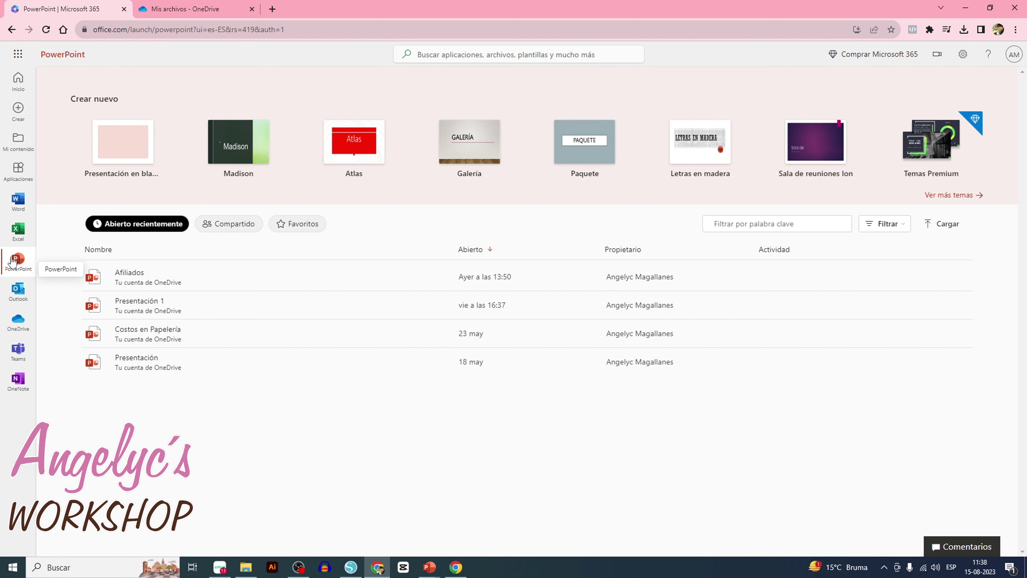
click(175, 6)
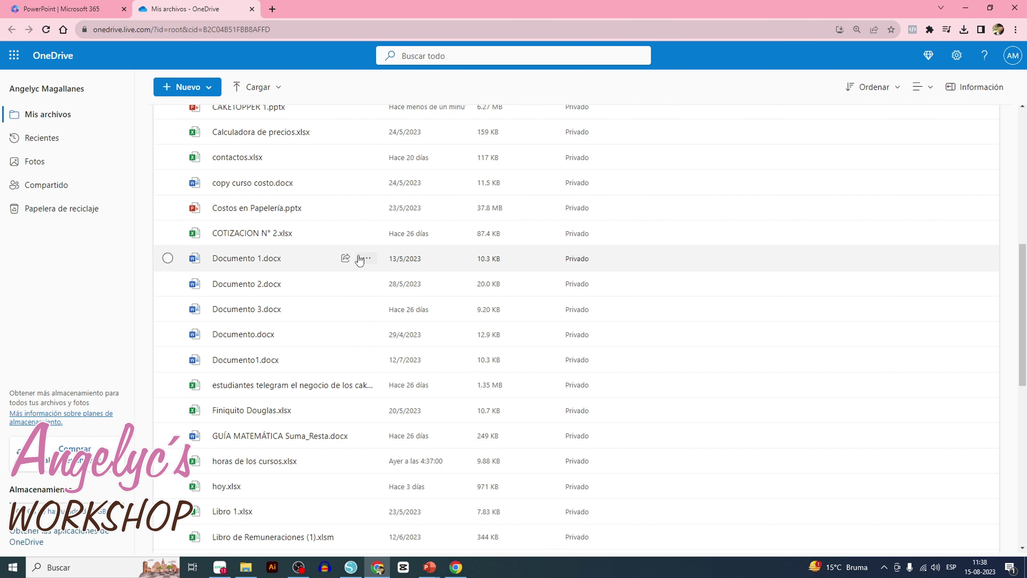
scroll(357, 259, up, 3)
click(228, 218)
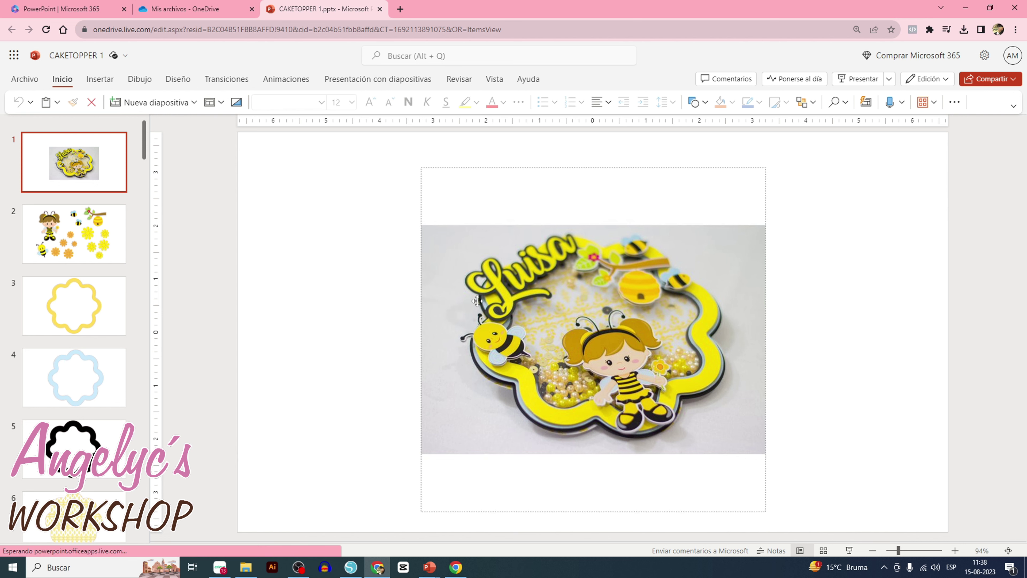
Step: Review slides 2 to 8 of CAKETOPPER 1 to examine the cake topper artwork
click(60, 228)
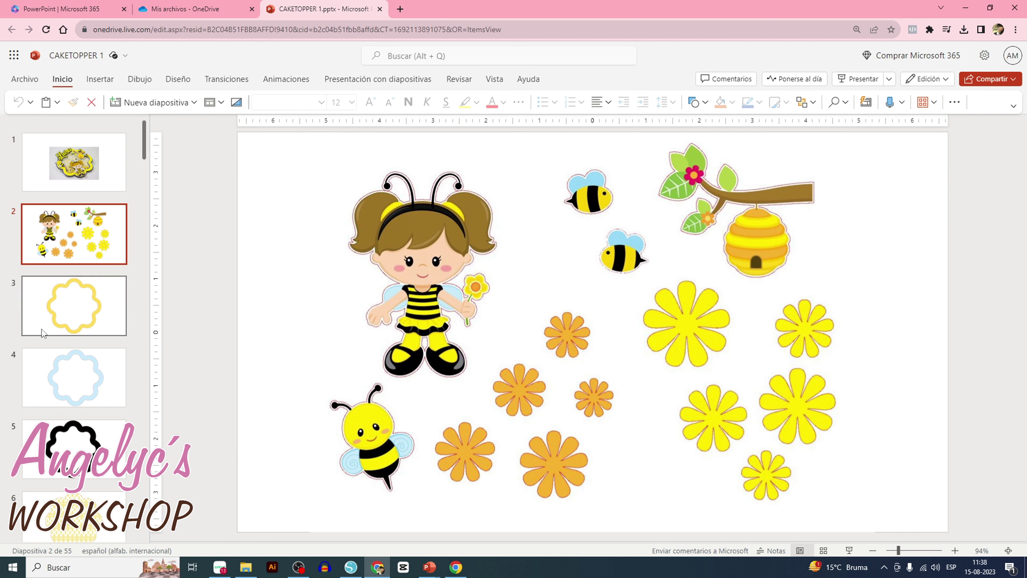
click(41, 329)
click(83, 383)
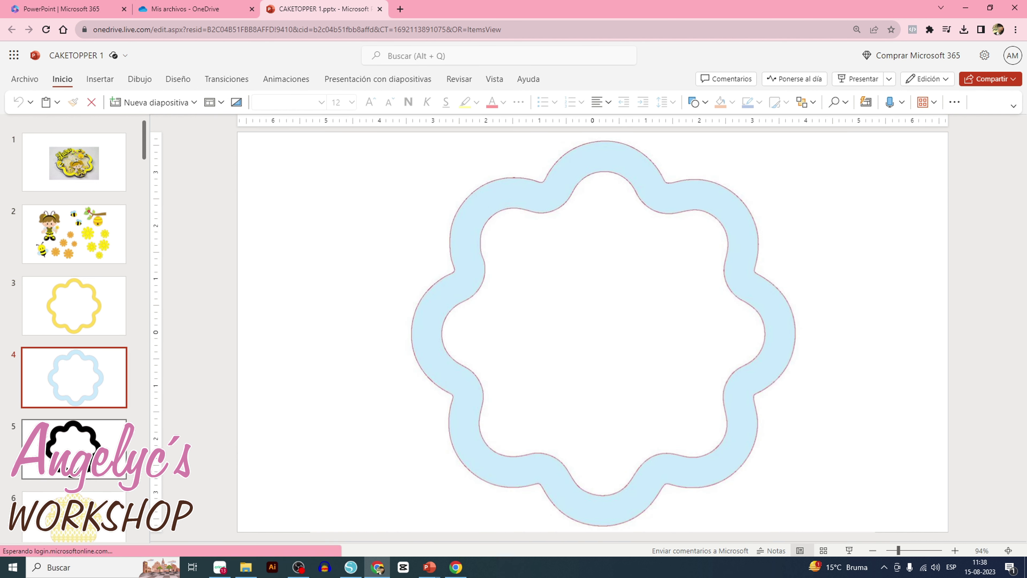
key(Down)
key(Down)
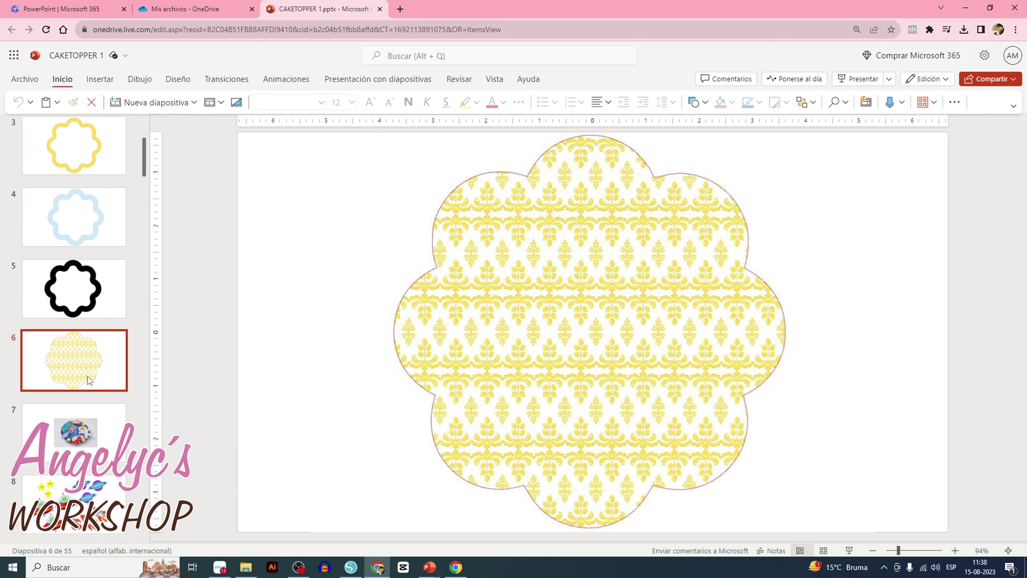
click(73, 506)
scroll(73, 323, up, 10)
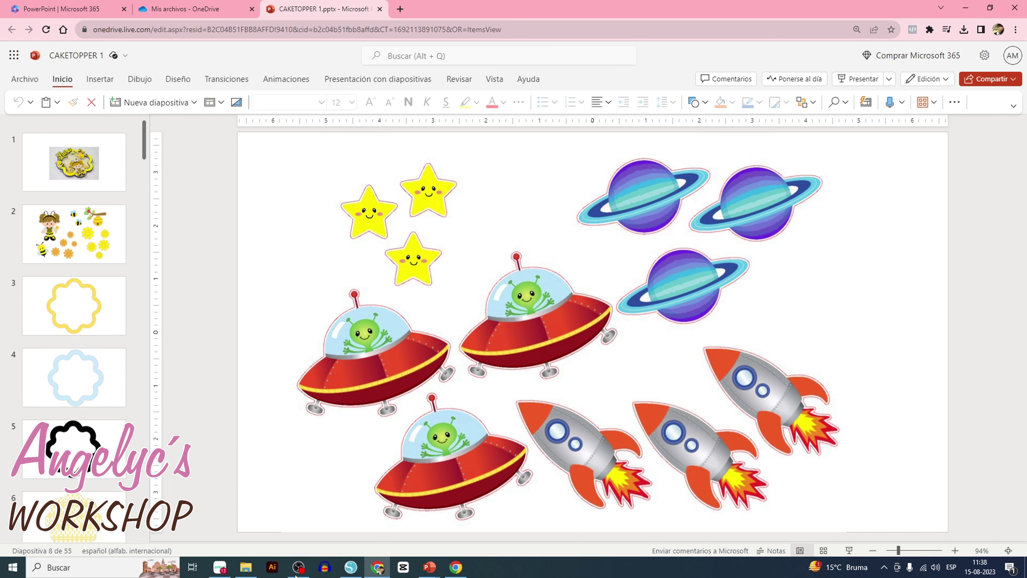
Step: Return to OneDrive's Mis archivos, start another file upload and show the Descargas files as a list
click(376, 526)
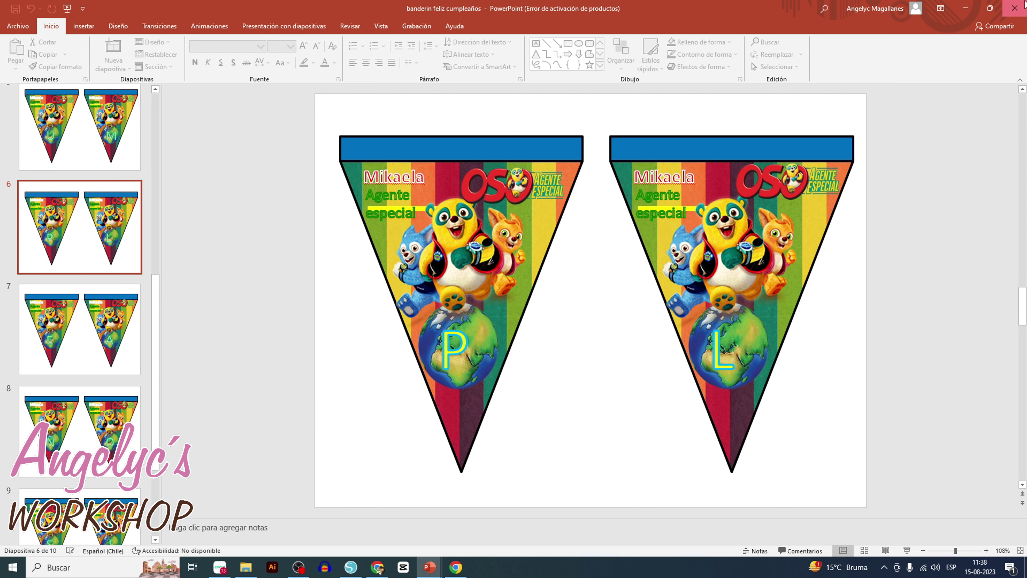
key(alt+Tab)
click(182, 6)
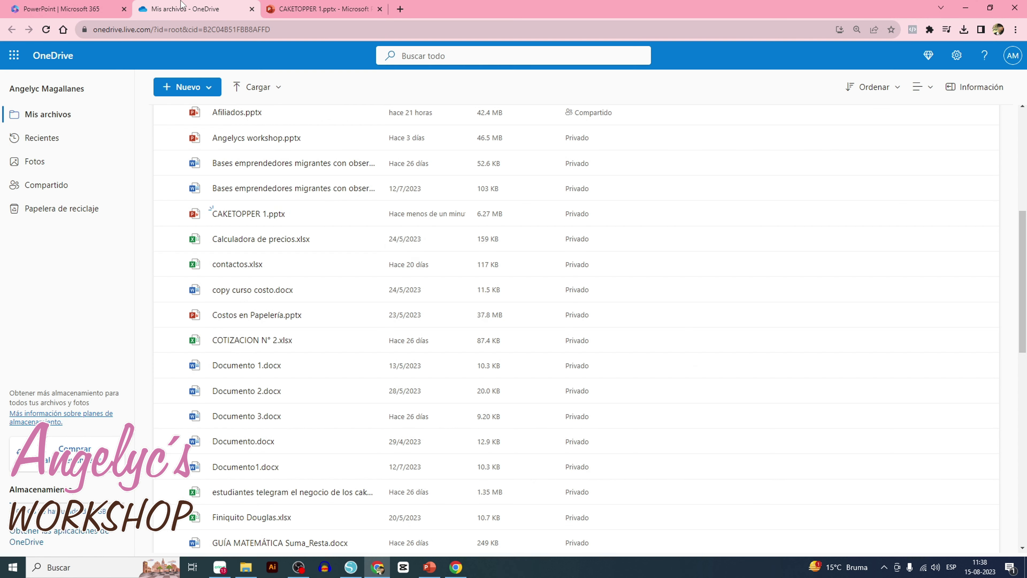
click(263, 93)
click(259, 113)
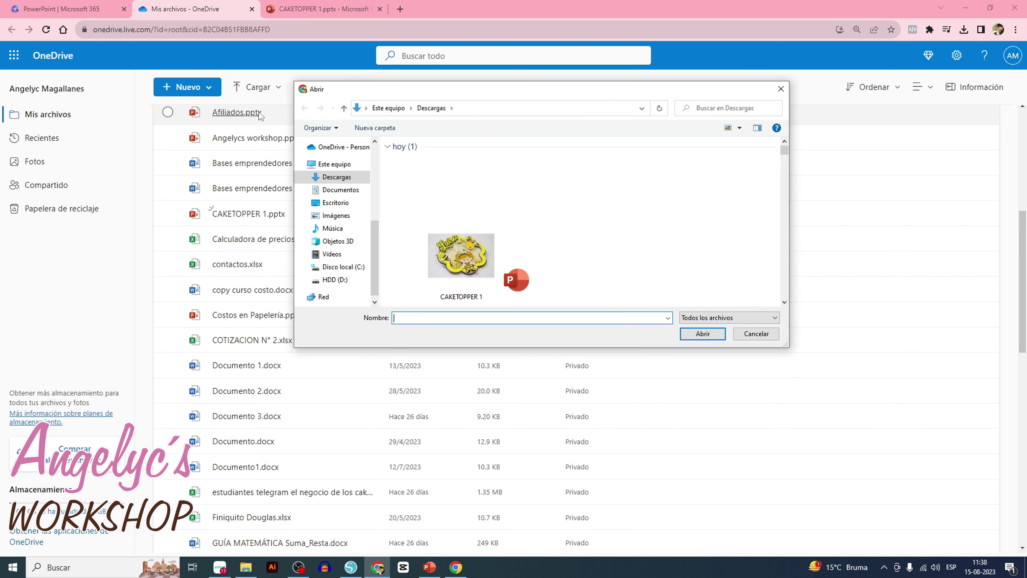
scroll(690, 239, down, 3)
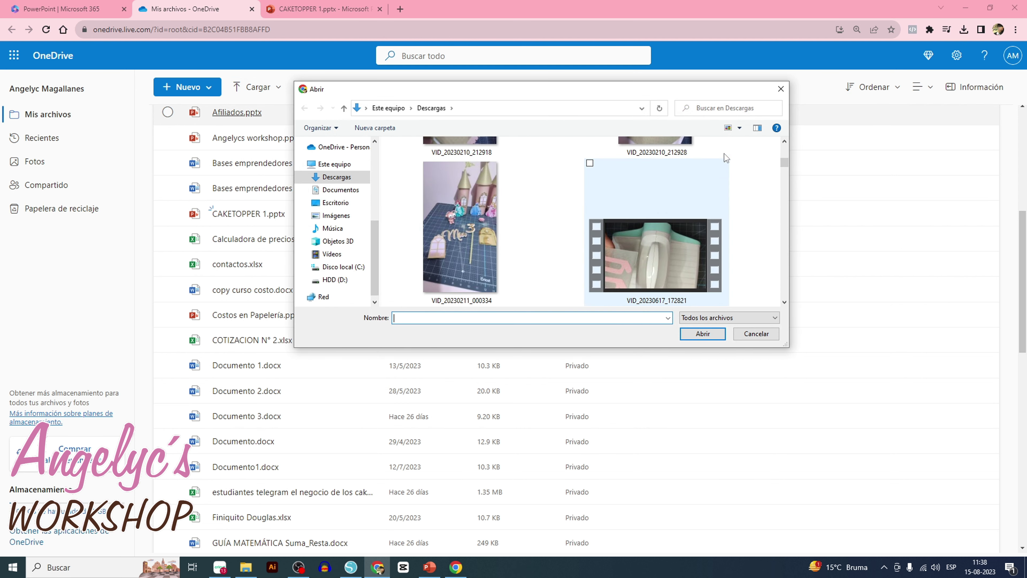
scroll(724, 161, down, 3)
scroll(725, 173, down, 5)
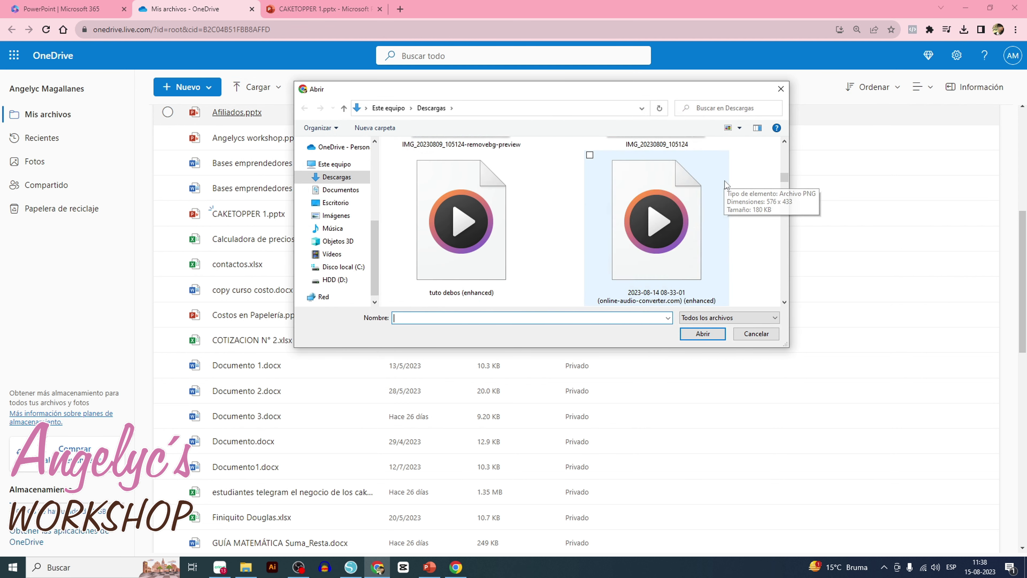
click(739, 128)
click(770, 204)
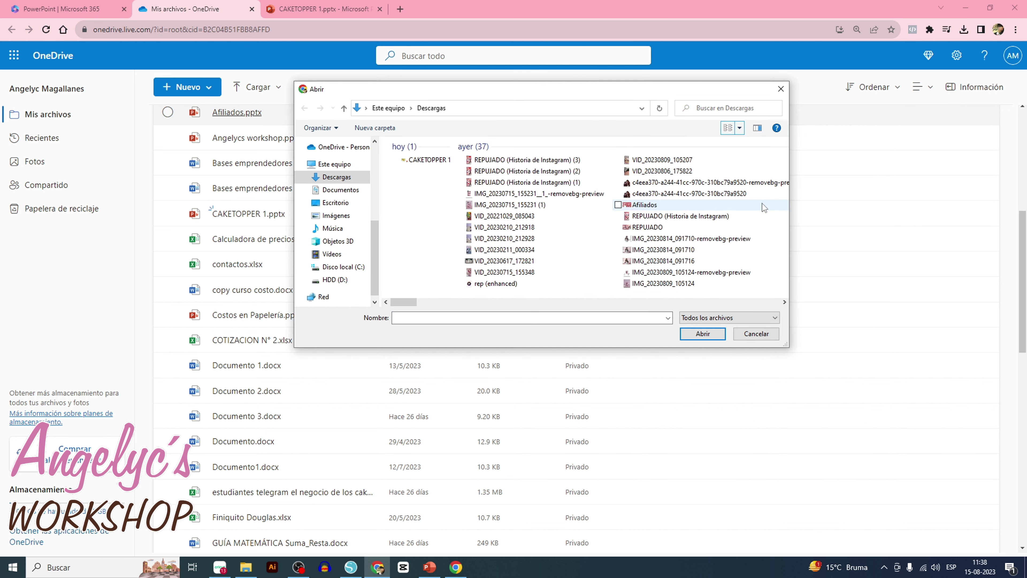
click(743, 130)
click(772, 135)
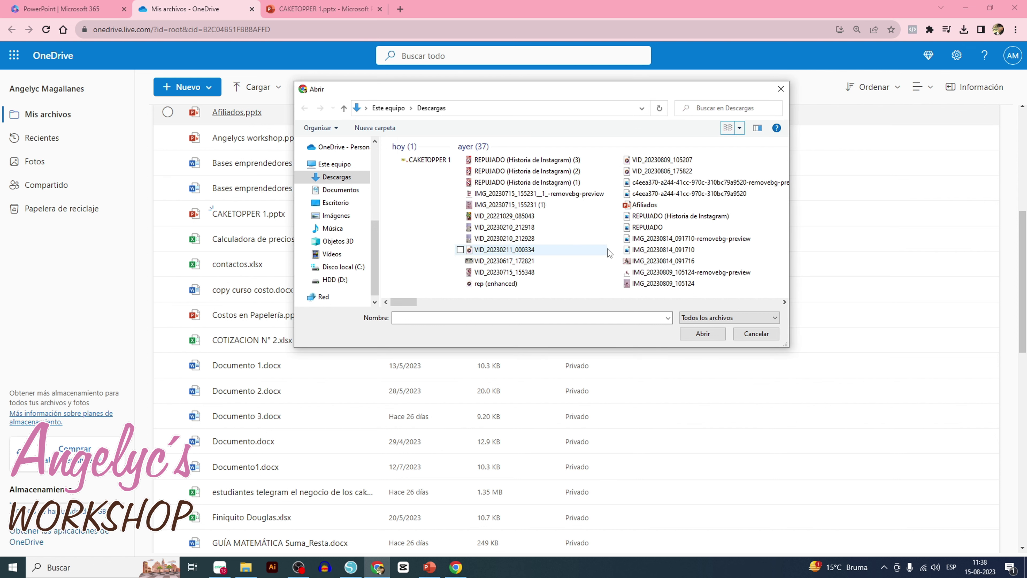
Step: Upload banderin feliz cumpleaños from the Power Point > Agente oso folder in Descargas to OneDrive
scroll(623, 249, right, 2)
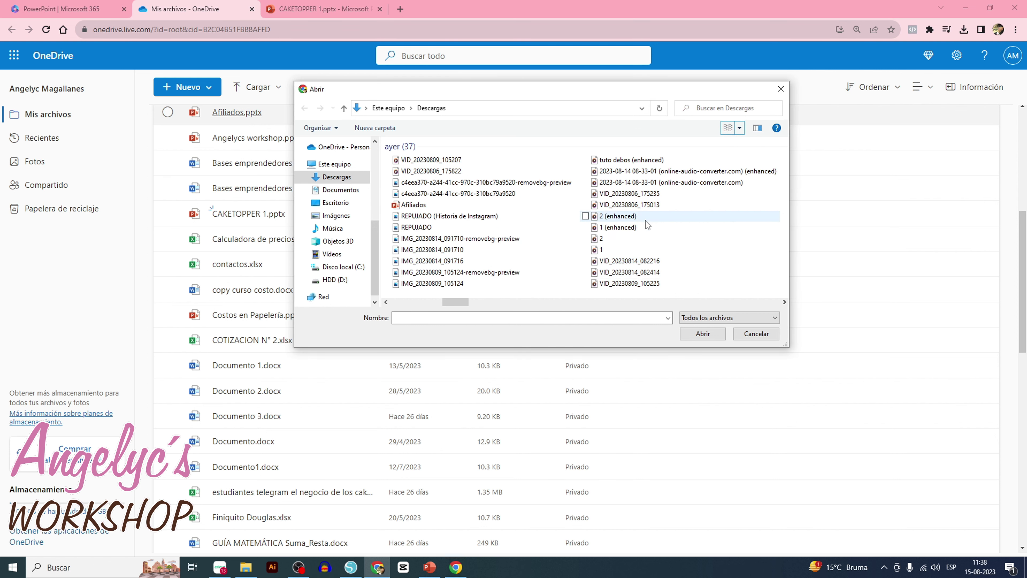
scroll(644, 220, right, 3)
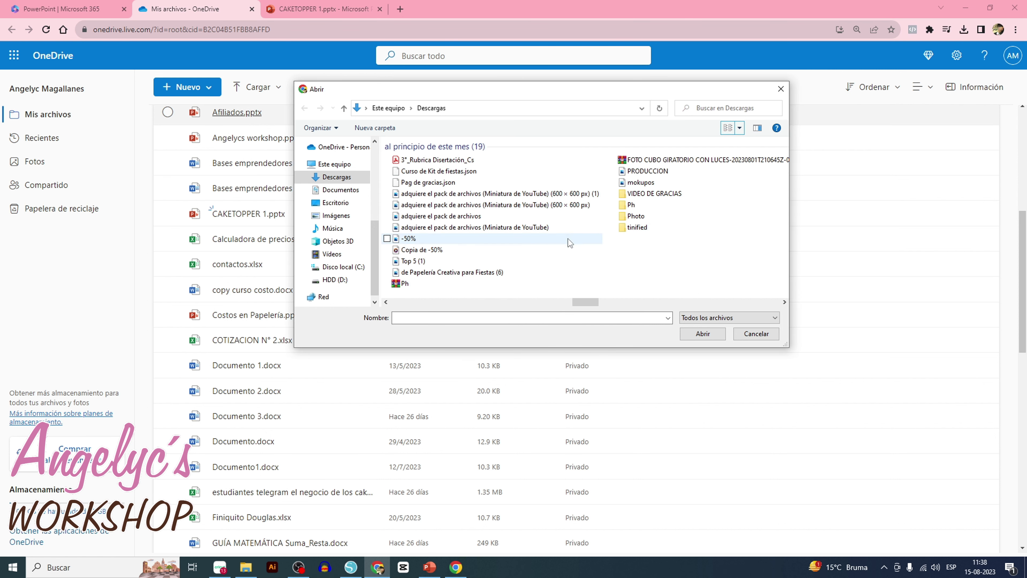
scroll(585, 223, left, 1)
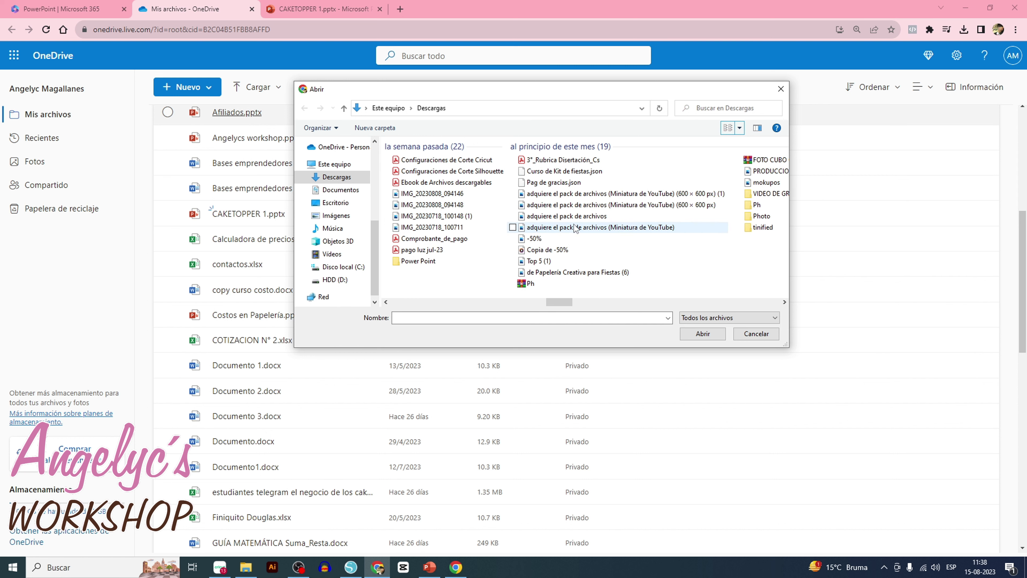
double_click(418, 261)
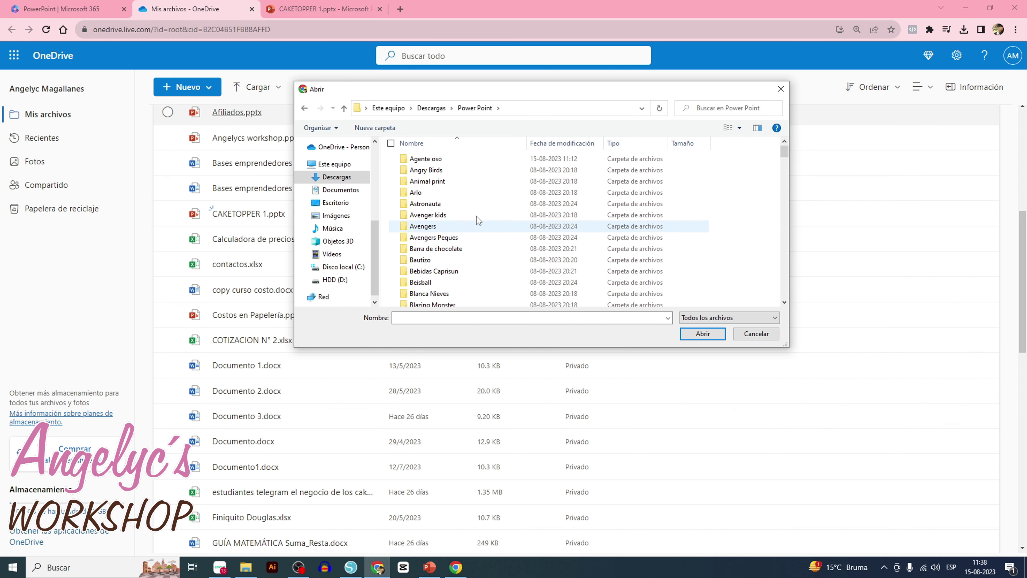
double_click(425, 159)
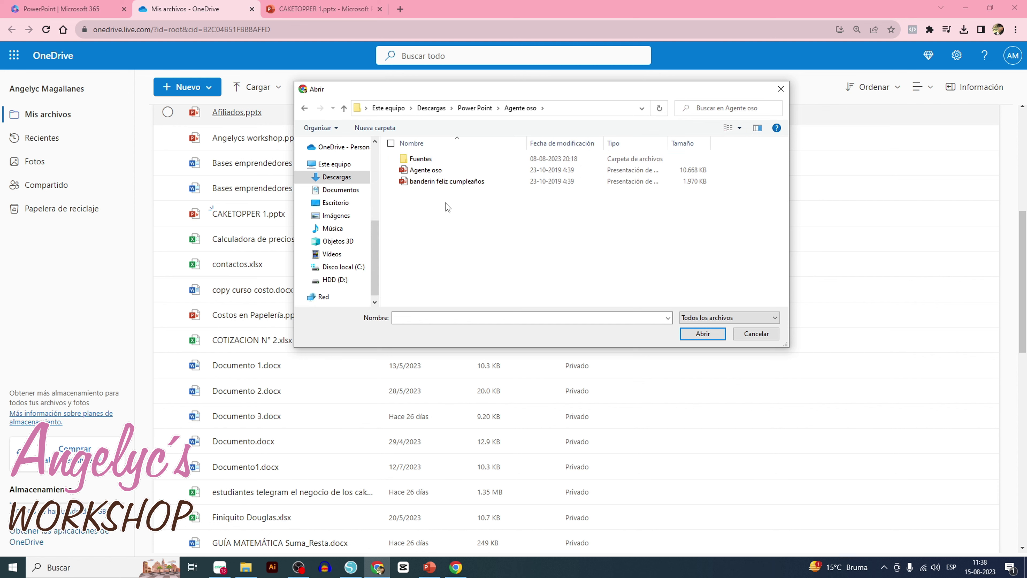
click(442, 181)
double_click(441, 184)
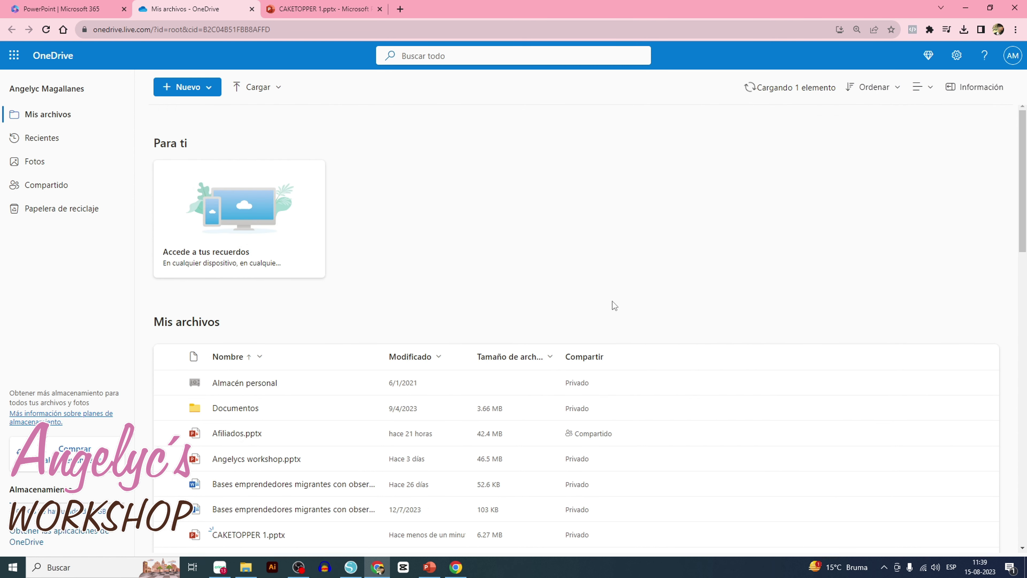
Step: Open banderin feliz cumpleaños.pptx from OneDrive in PowerPoint online and go to slide 2
scroll(300, 481, down, 1)
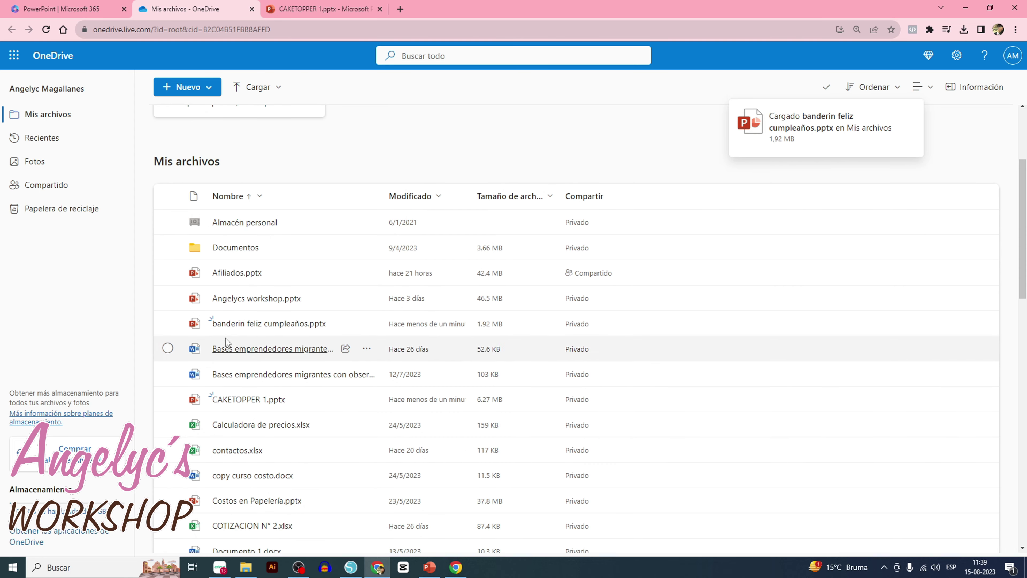
click(258, 328)
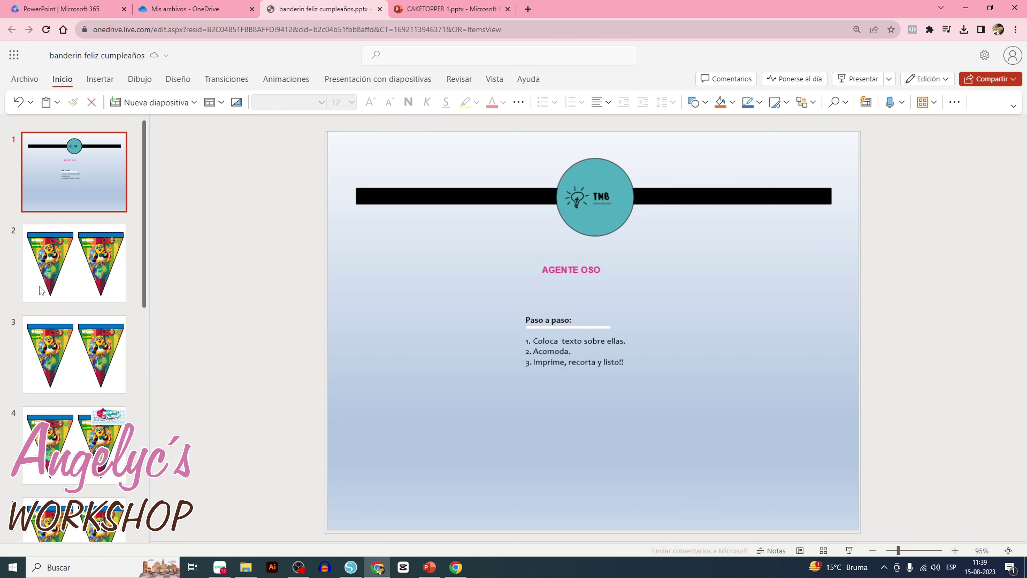
click(77, 275)
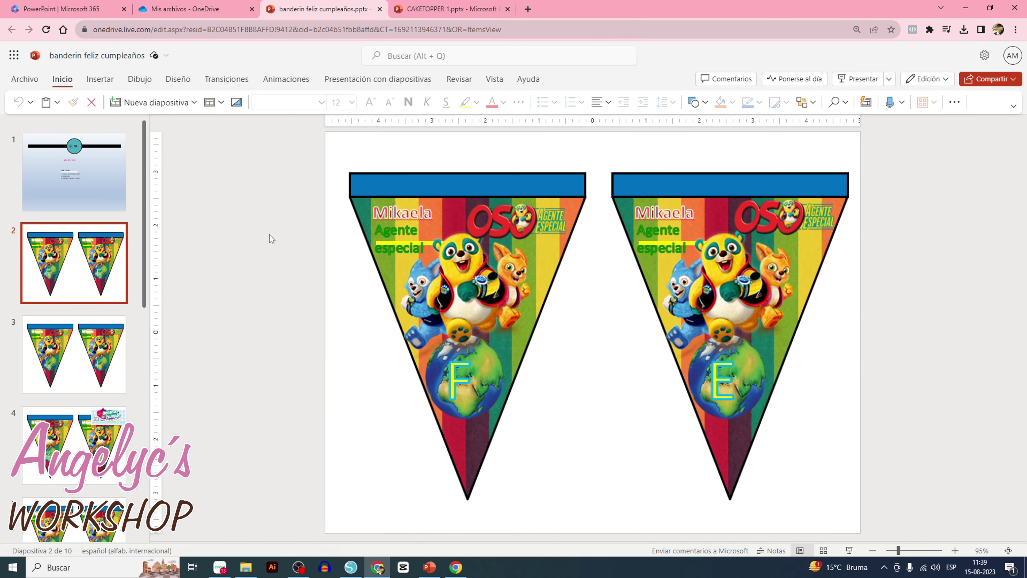
Step: Replace the child's name on the F pennant of slide 2 with another first name starting with M
click(423, 219)
click(395, 229)
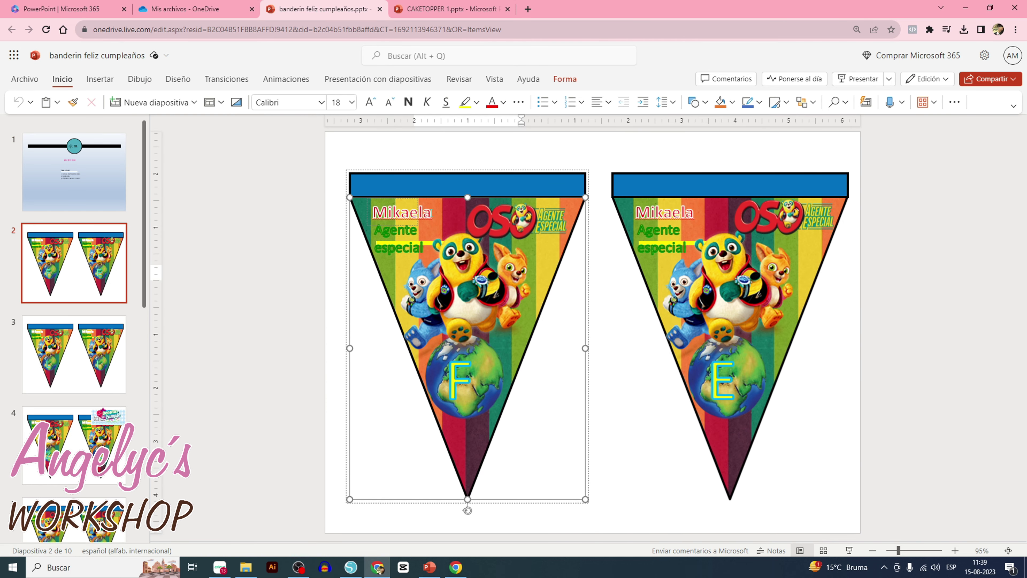
key(BackSpace)
key(BackSpace)
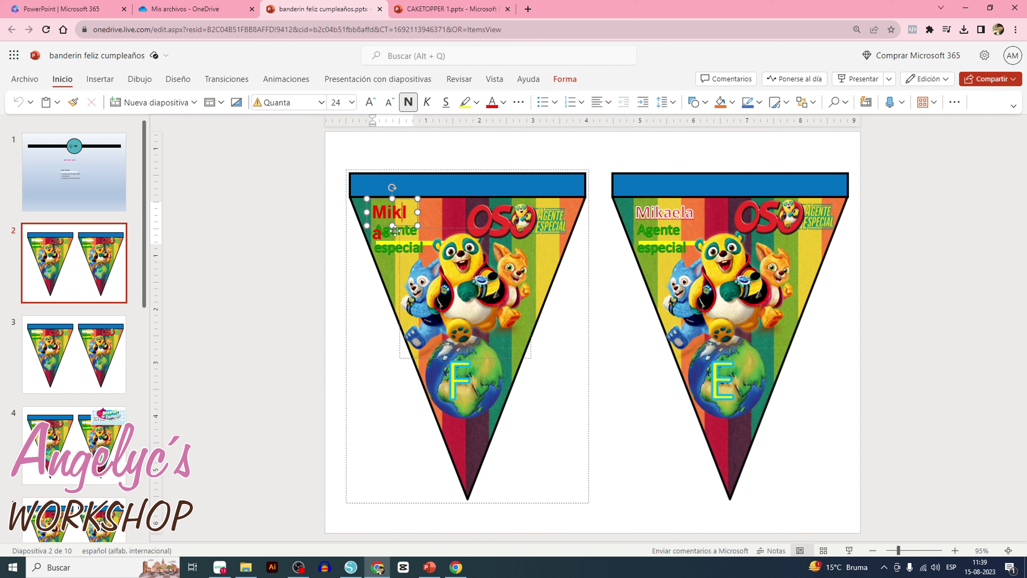
key(BackSpace)
key(BackSpace)
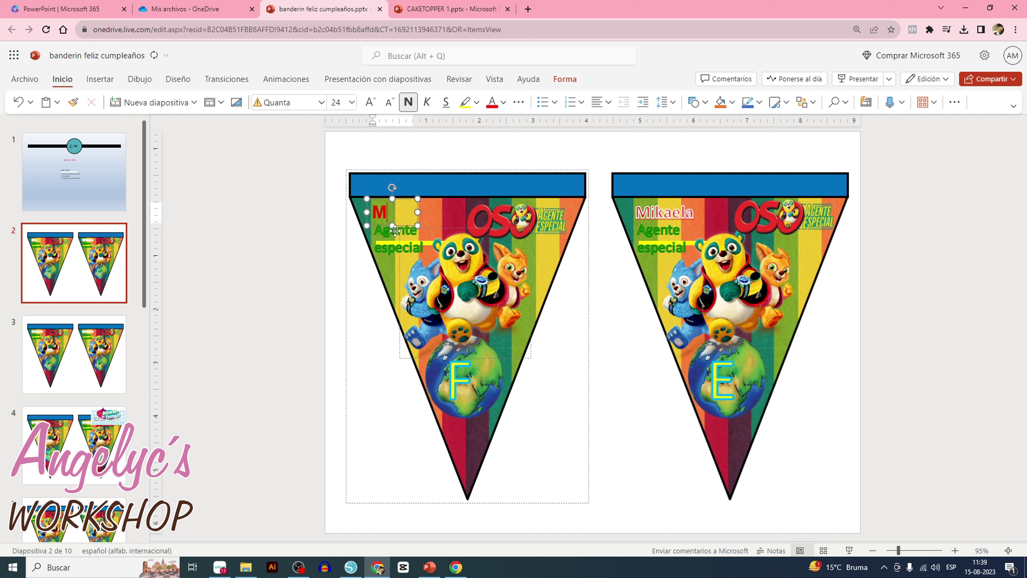
text(aria)
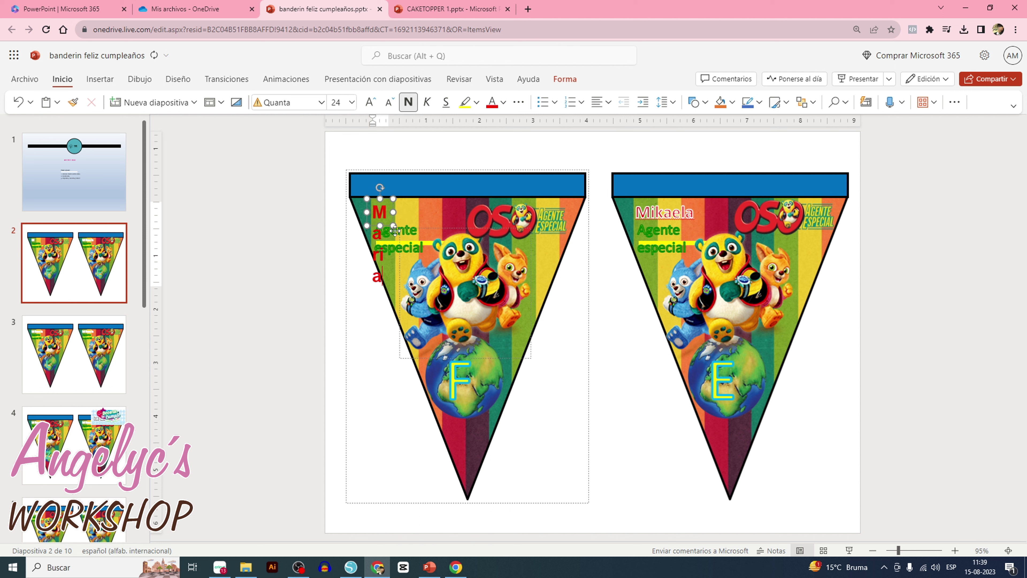
Step: Widen the name text box on the F pennant so the name fits on one line
click(300, 248)
click(417, 211)
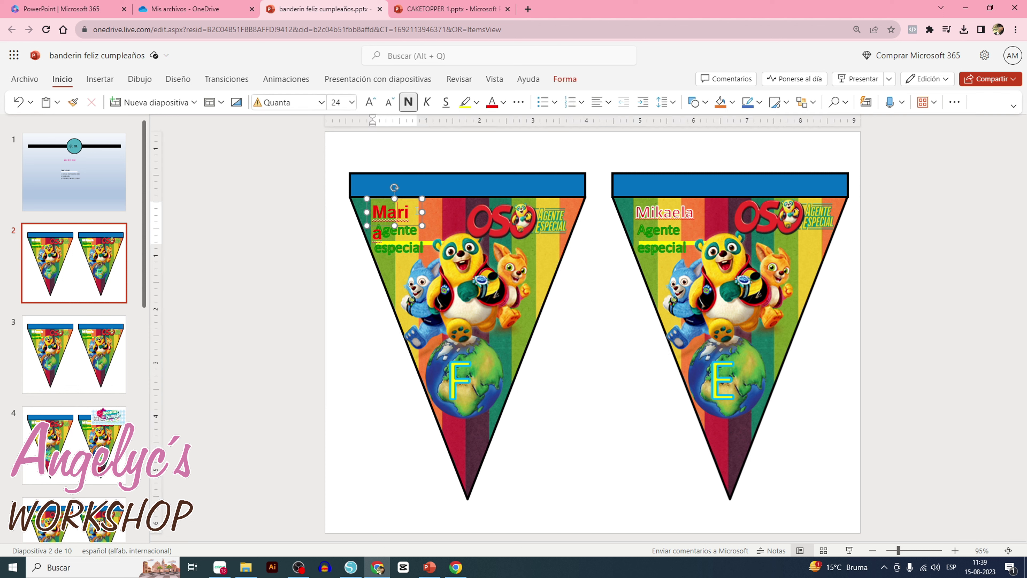
drag(422, 211, 477, 213)
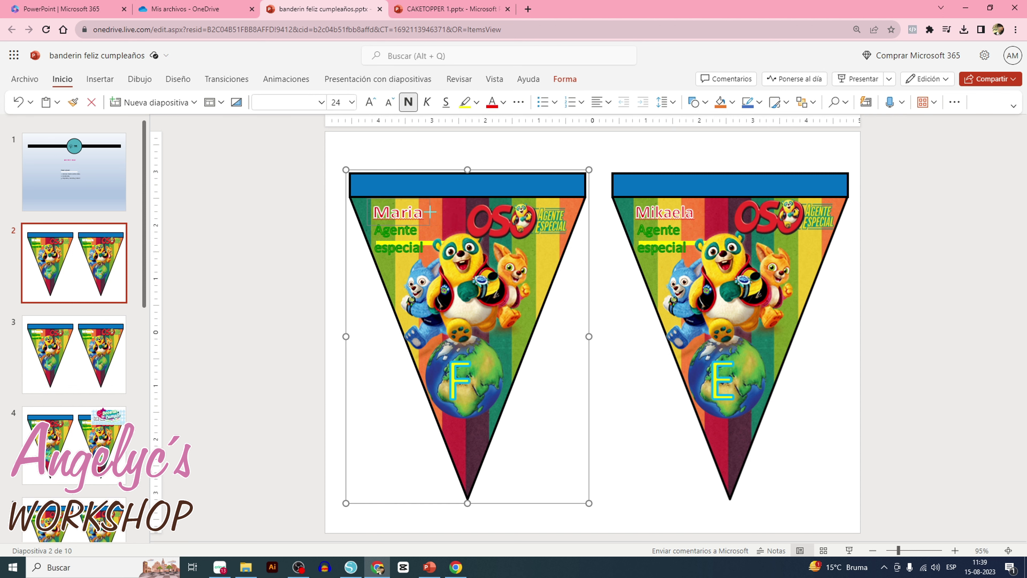
click(197, 261)
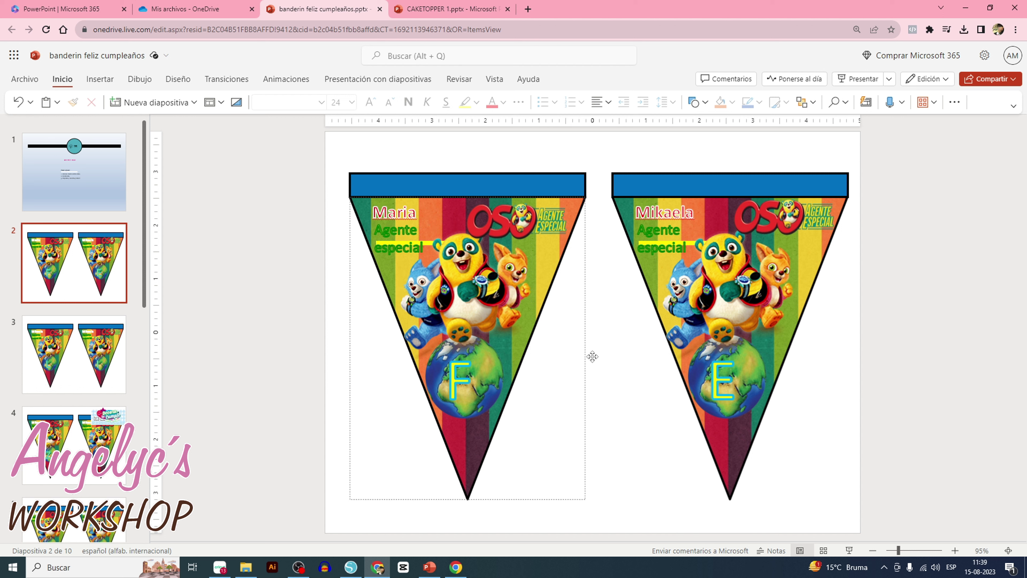
click(457, 374)
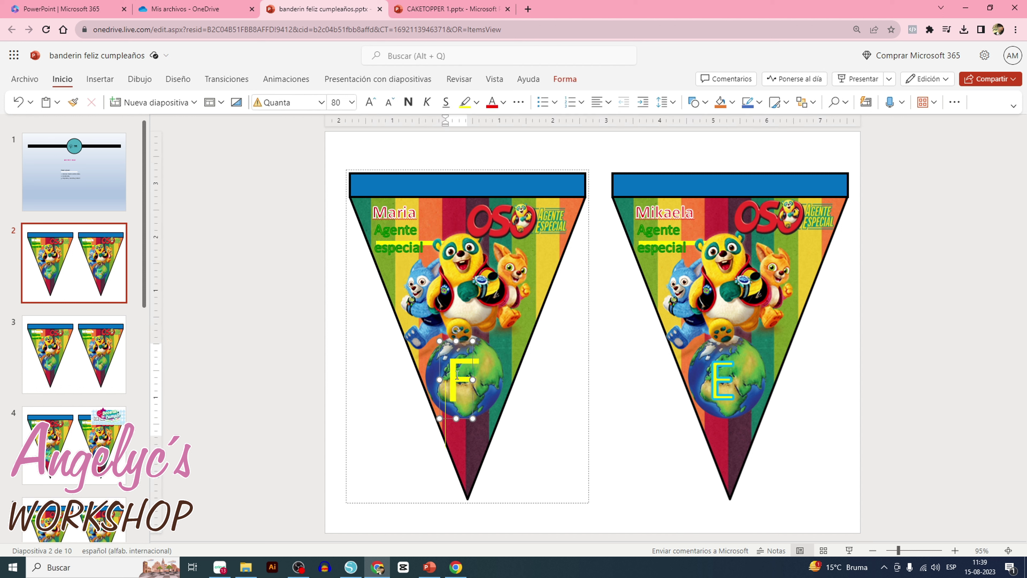
click(219, 313)
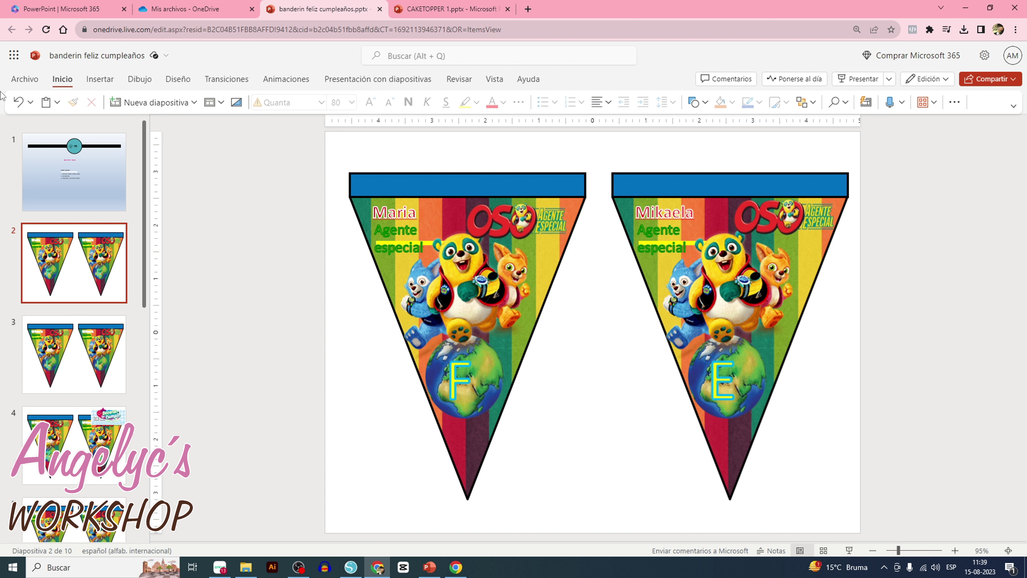
Step: Review the sharing, save and download options available for banderin feliz cumpleaños, leaving the presentation as it is
click(1006, 81)
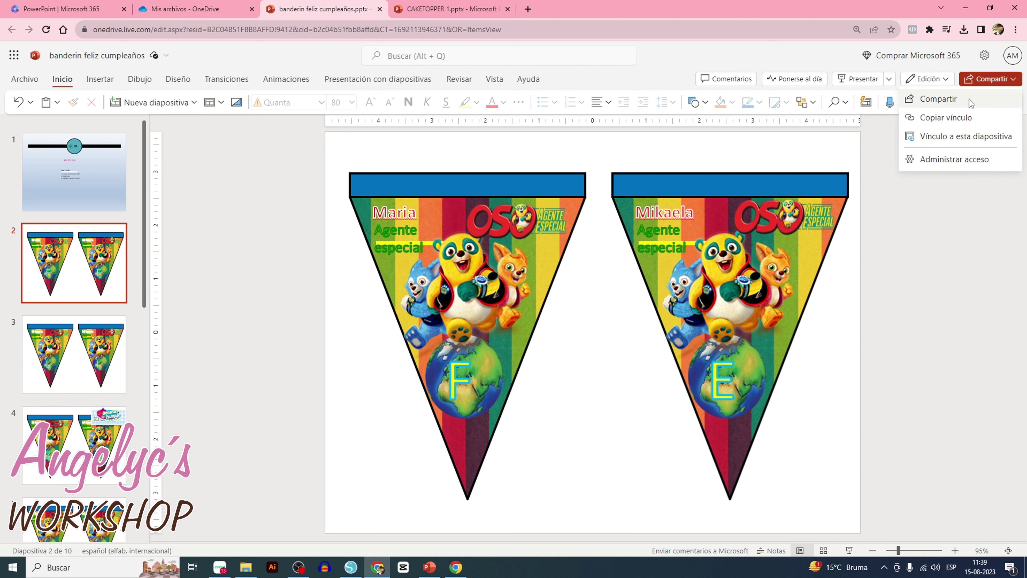
click(28, 79)
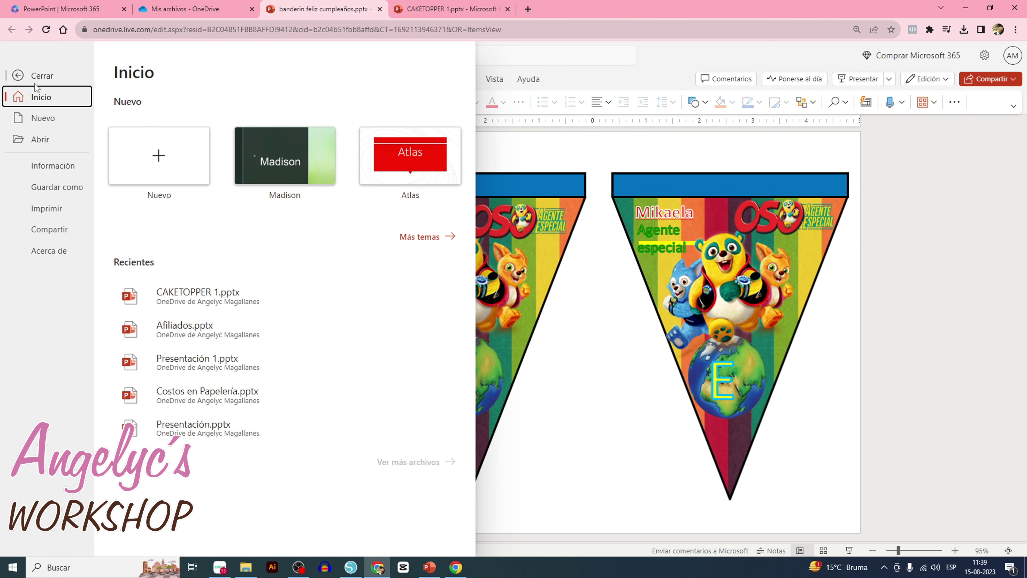
click(55, 188)
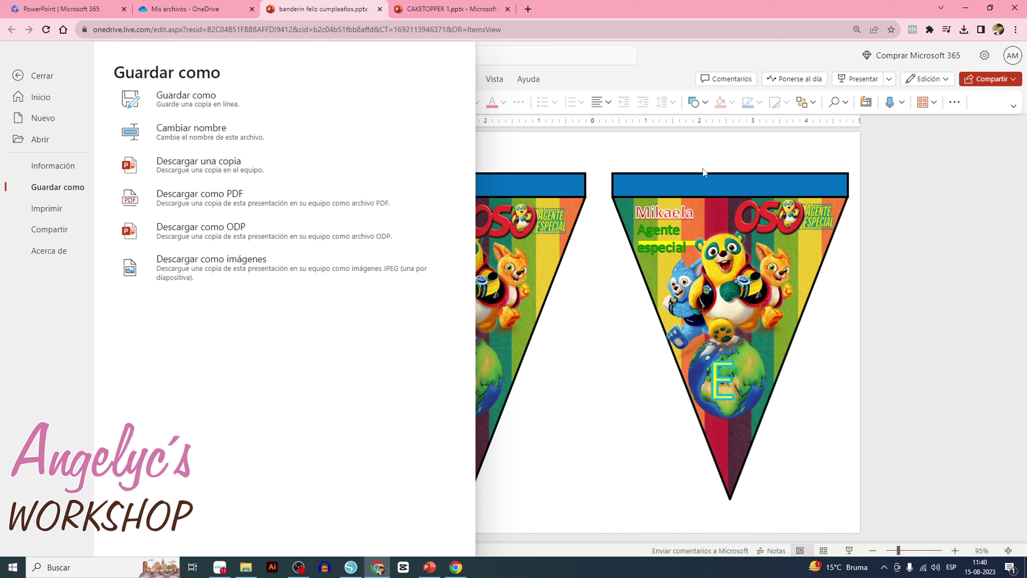
click(900, 177)
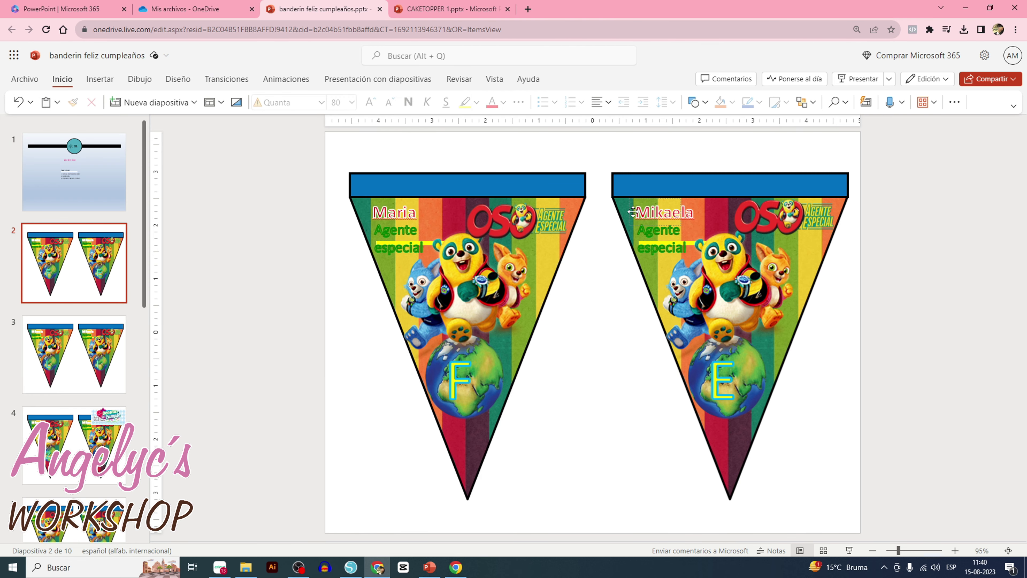
Step: Close the browser tabs of both online presentations, the OneDrive files and the PowerPoint Microsoft 365 page
click(380, 10)
click(380, 9)
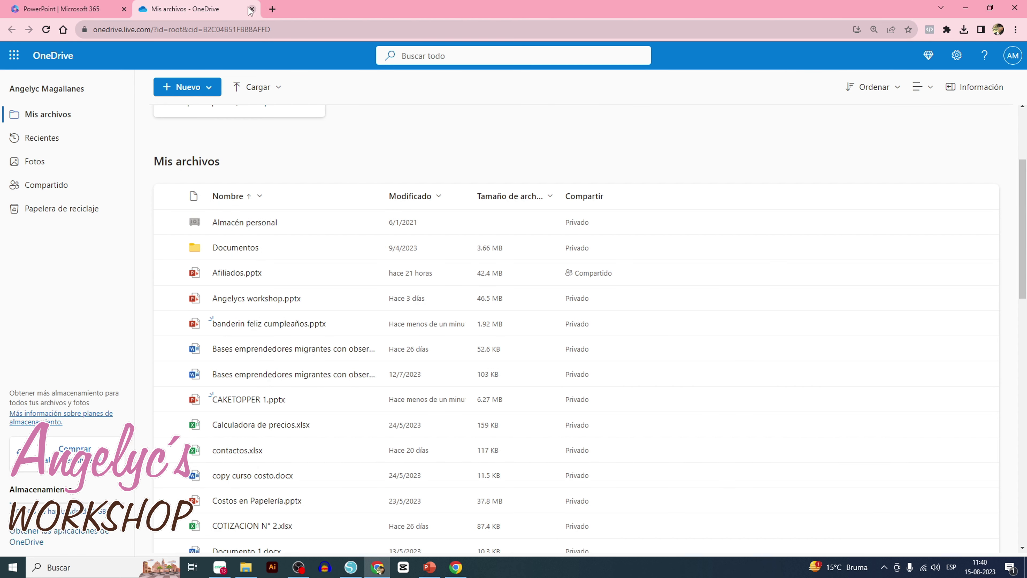
click(251, 9)
click(140, 9)
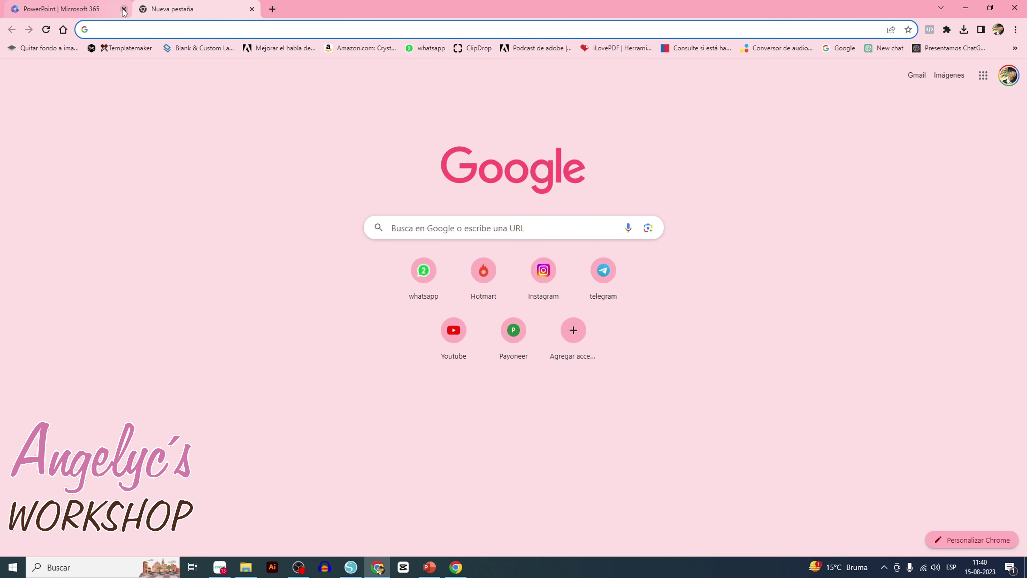
click(124, 11)
Step: Switch to CAKETOPPER 1 in desktop PowerPoint, go to slide 2 and open its print settings
click(429, 566)
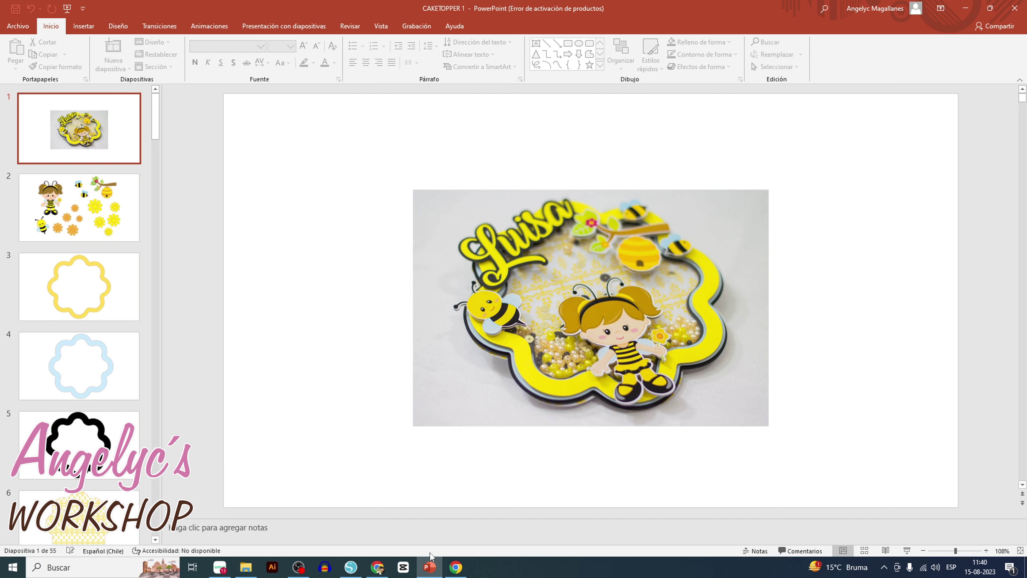
click(64, 209)
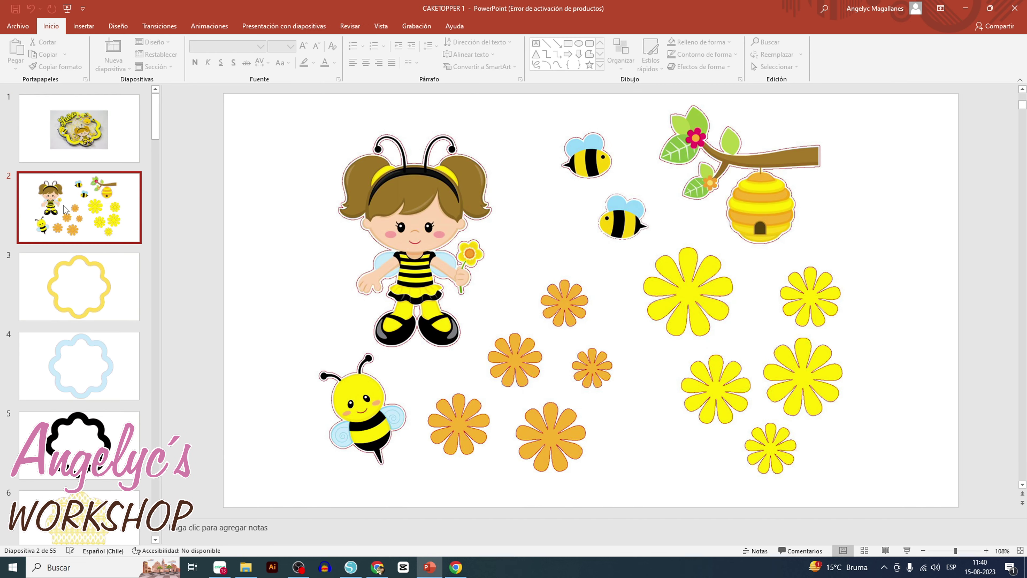
click(17, 27)
click(27, 215)
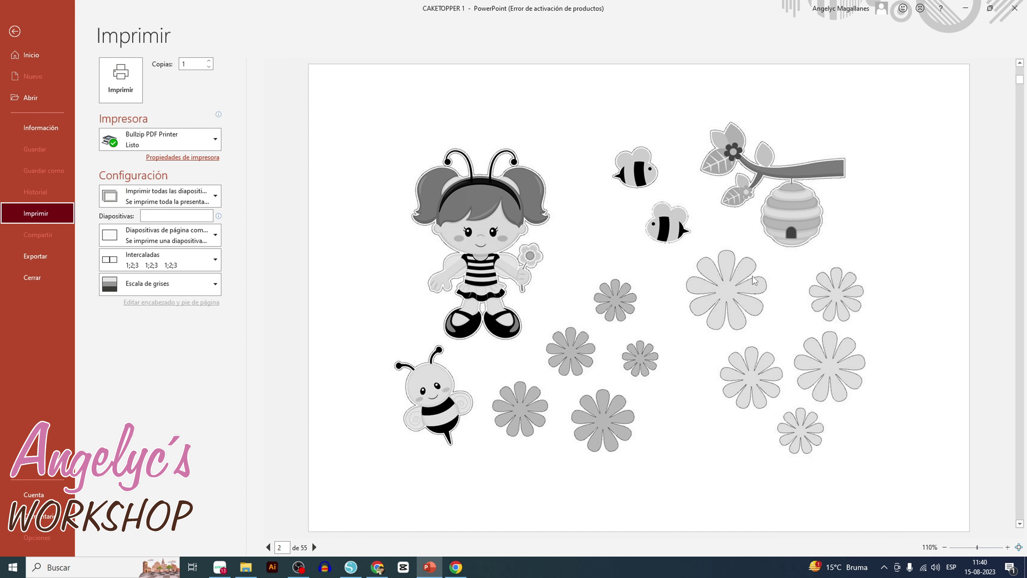
Step: Look through the printer and slide range choices, keep all slides, and set the printer to Microsoft Print to PDF
click(153, 143)
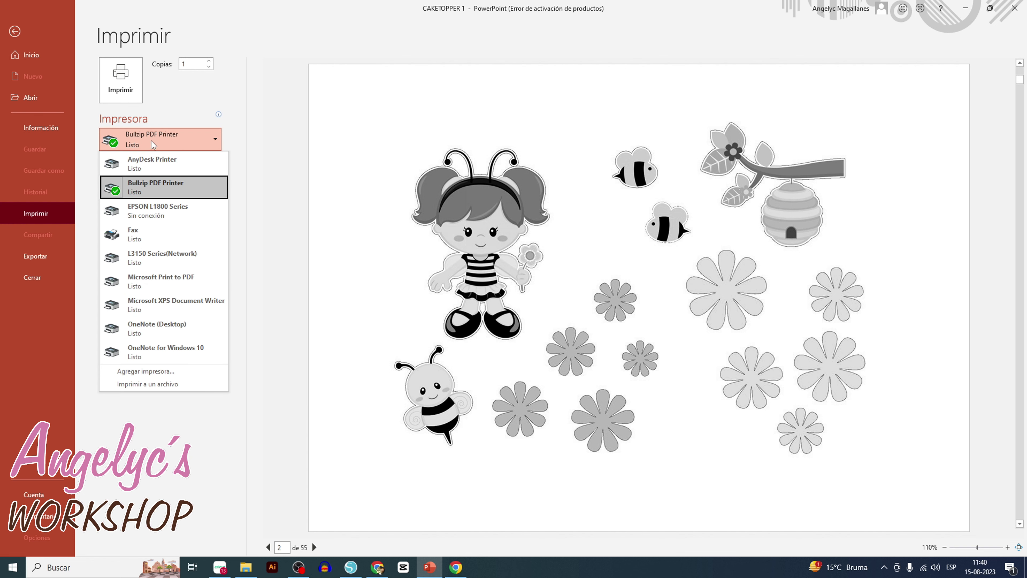
click(152, 144)
click(148, 195)
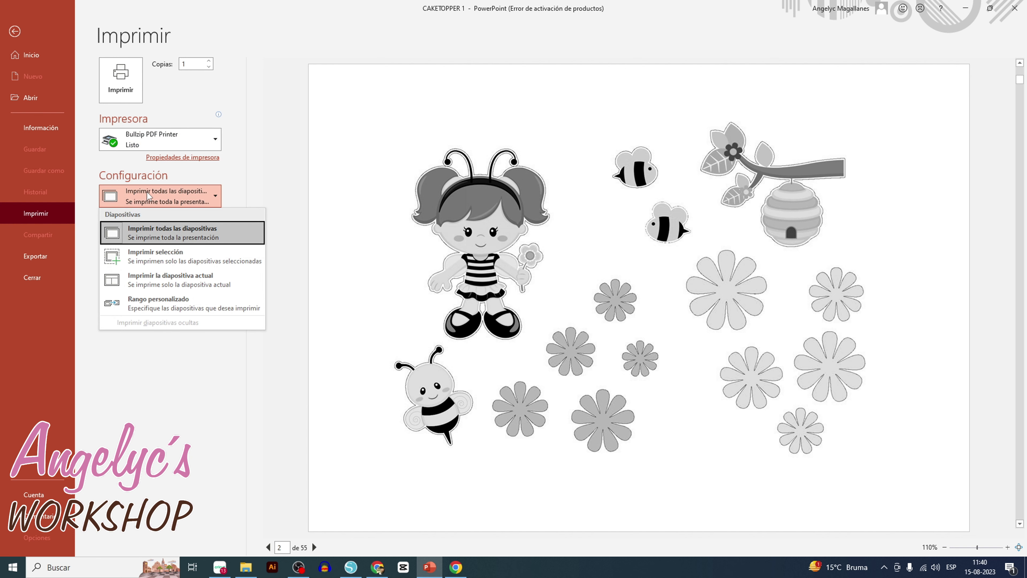
click(151, 237)
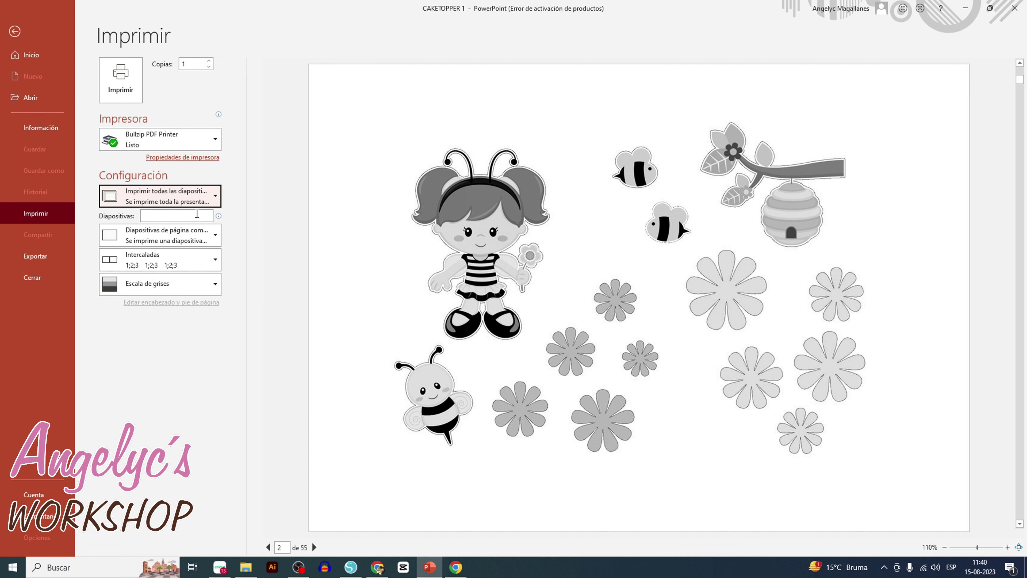
click(168, 142)
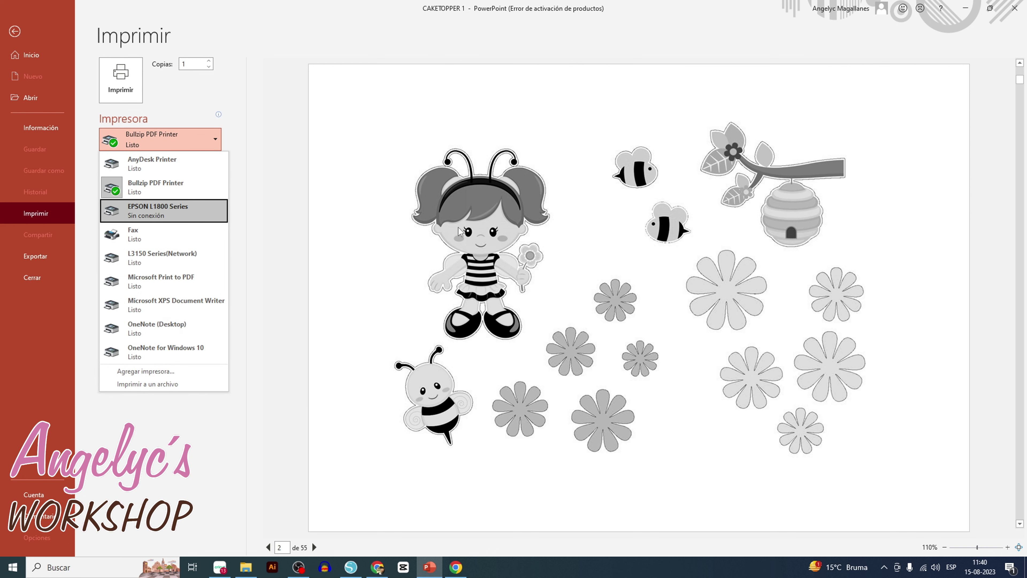
key(Escape)
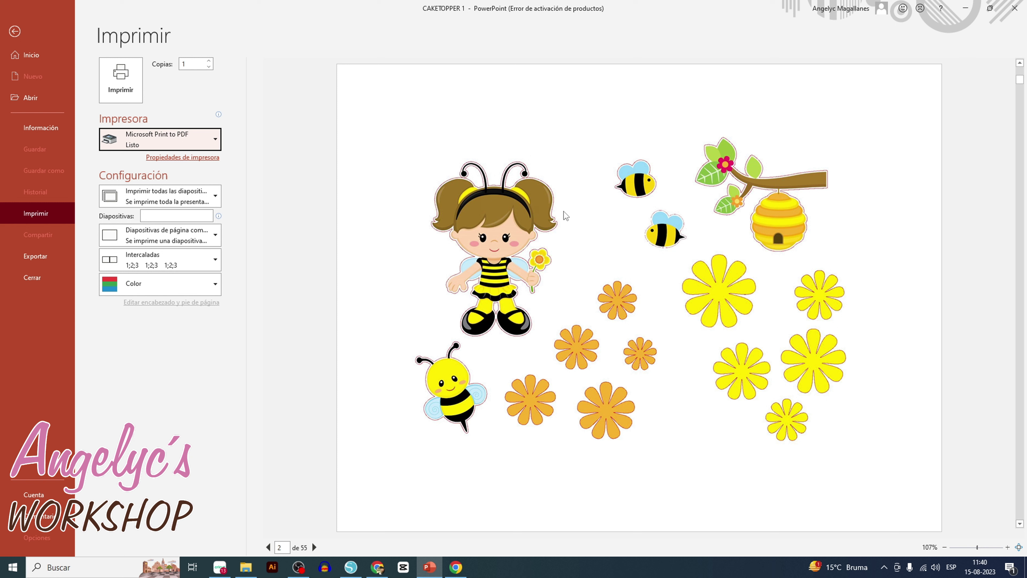
Step: Set the printer to Bullzip PDF Printer and the print colour mode to Color
click(142, 139)
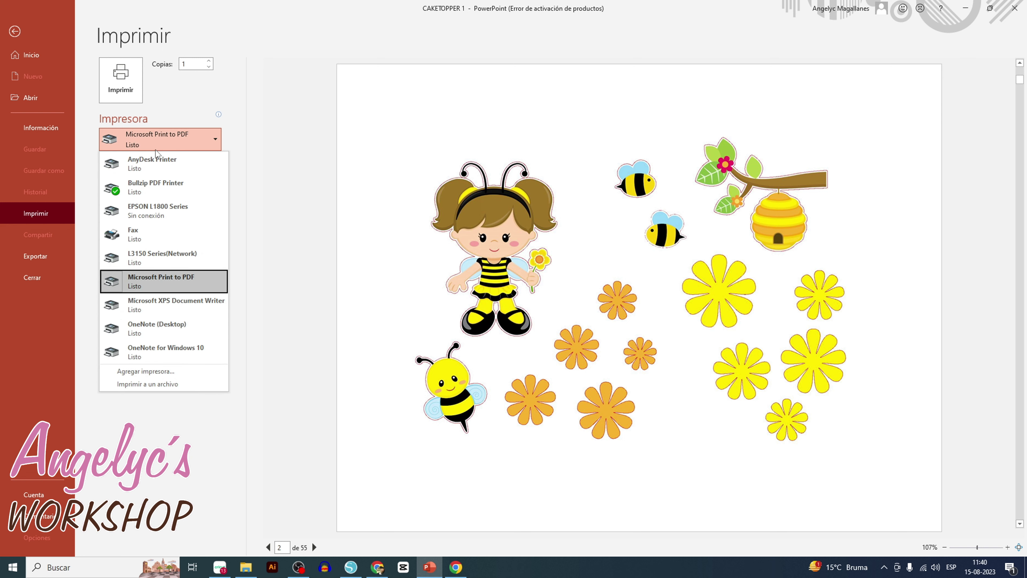
click(162, 187)
click(153, 283)
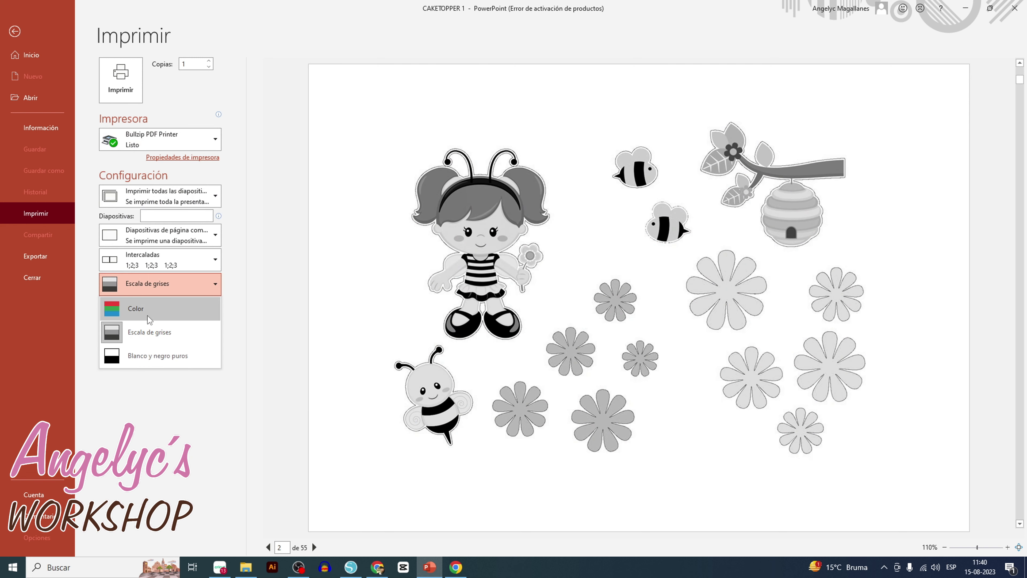
click(148, 319)
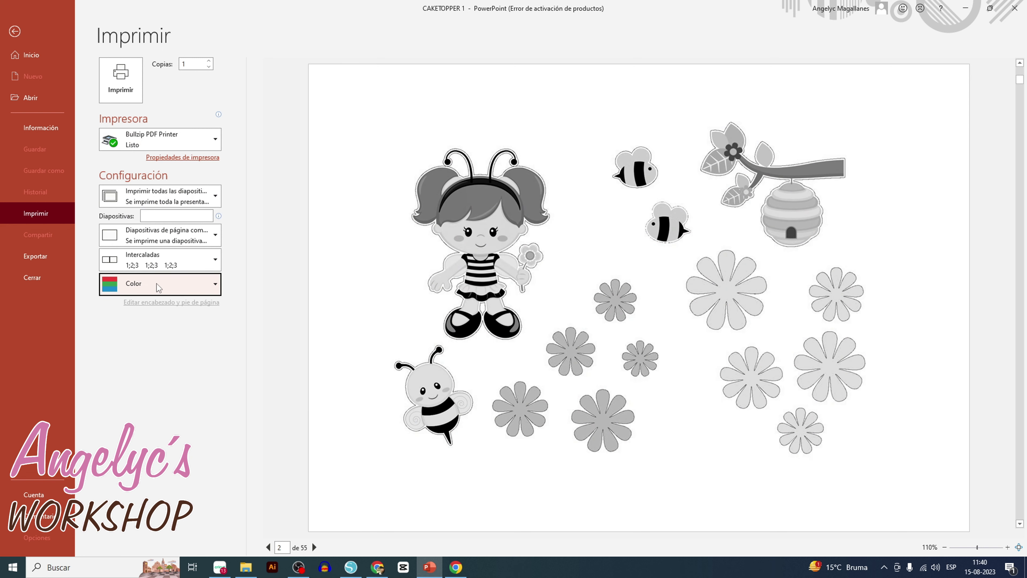
click(283, 245)
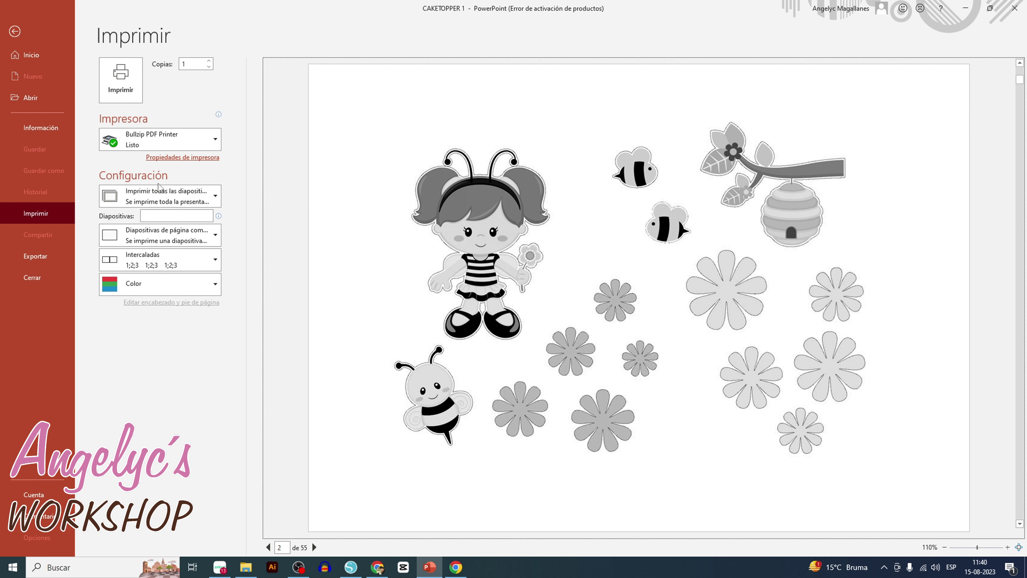
Step: Review which slide range choices the print settings offer, without changing the selection
click(161, 195)
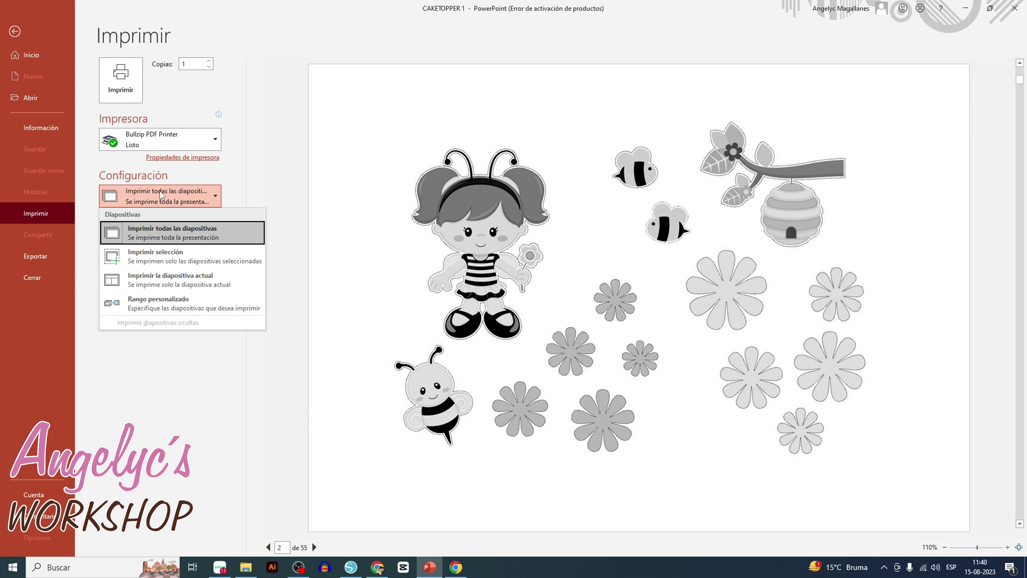
click(301, 142)
click(206, 201)
Step: Close CAKETOPPER 1 in desktop PowerPoint and reopen it from the Descargas folder
click(1014, 8)
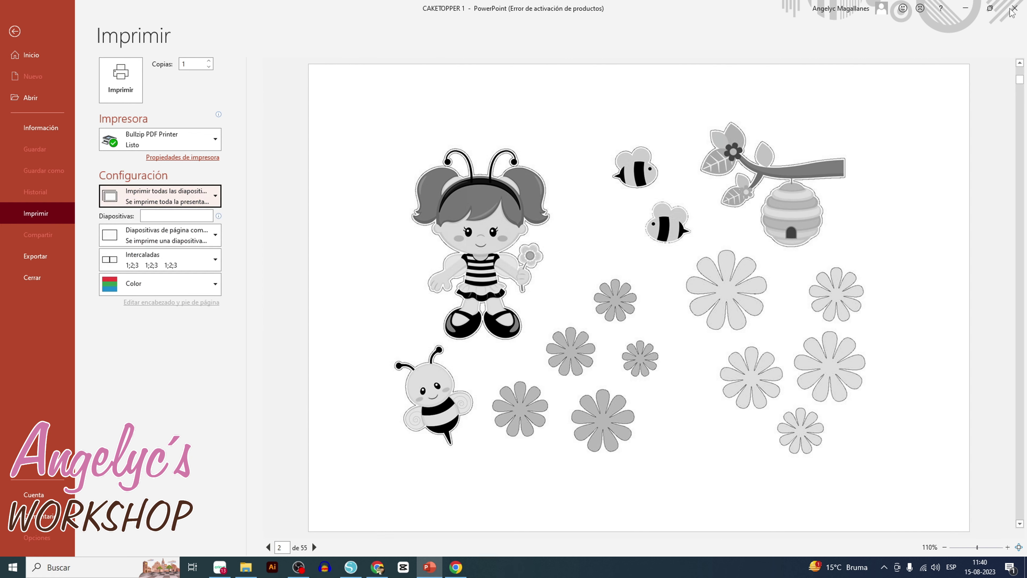
click(1015, 8)
click(242, 568)
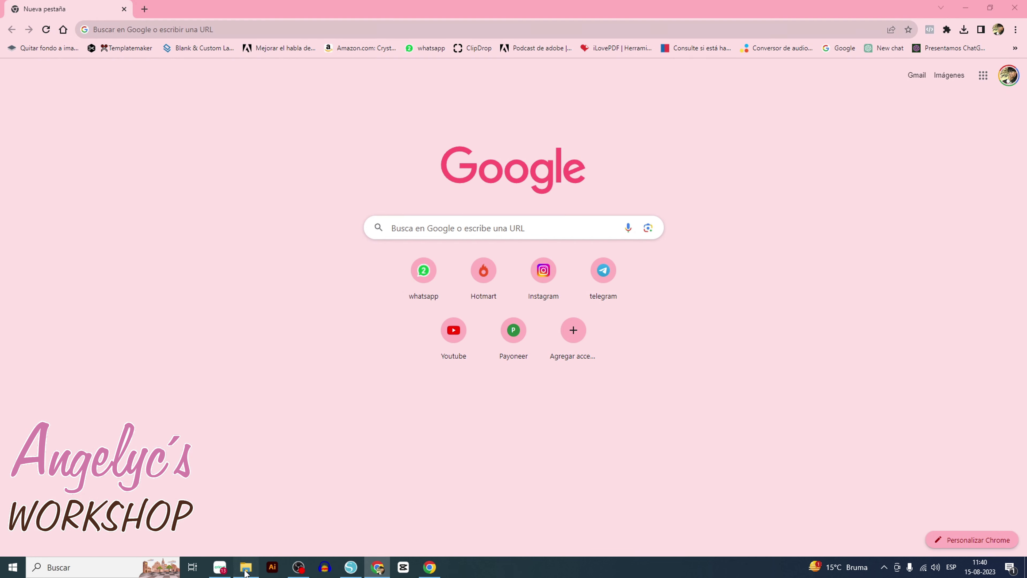
double_click(142, 151)
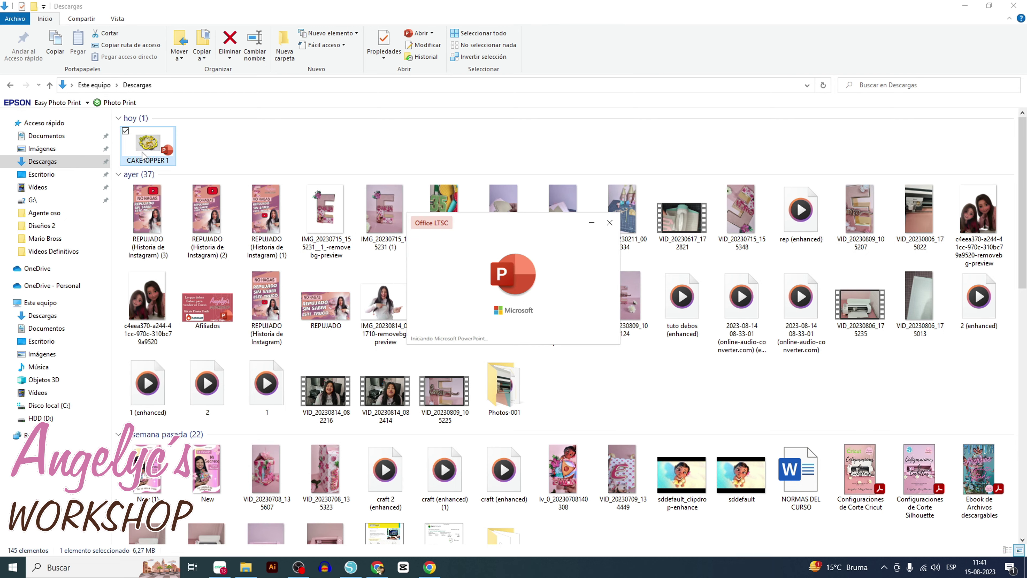
right_click(566, 572)
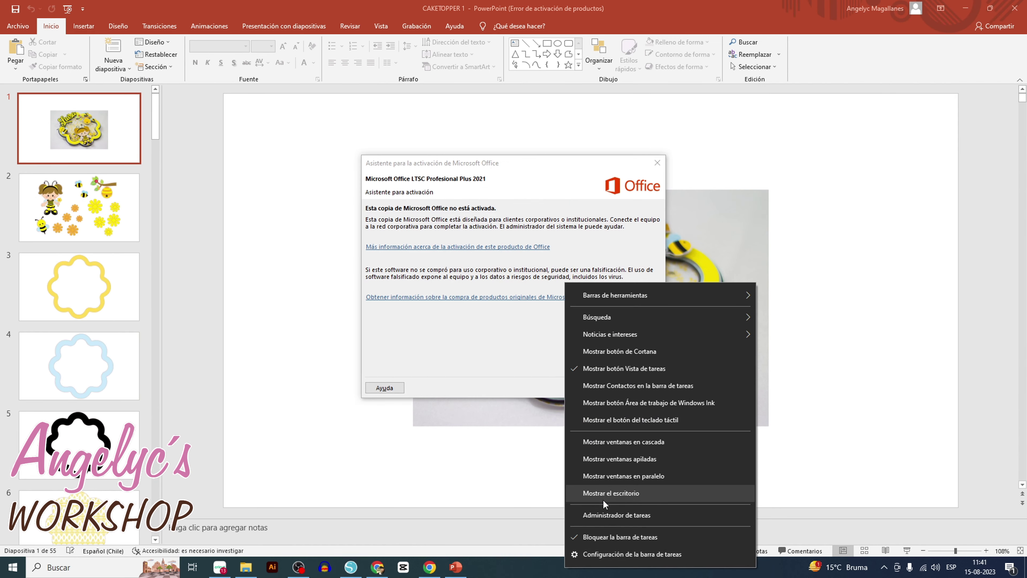
click(711, 493)
click(238, 169)
double_click(239, 169)
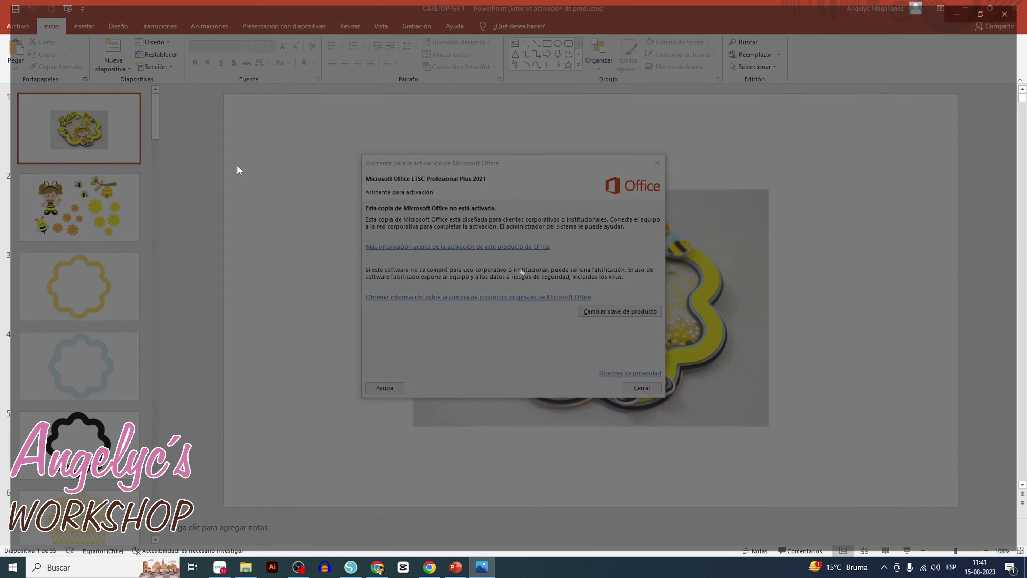
click(1023, 4)
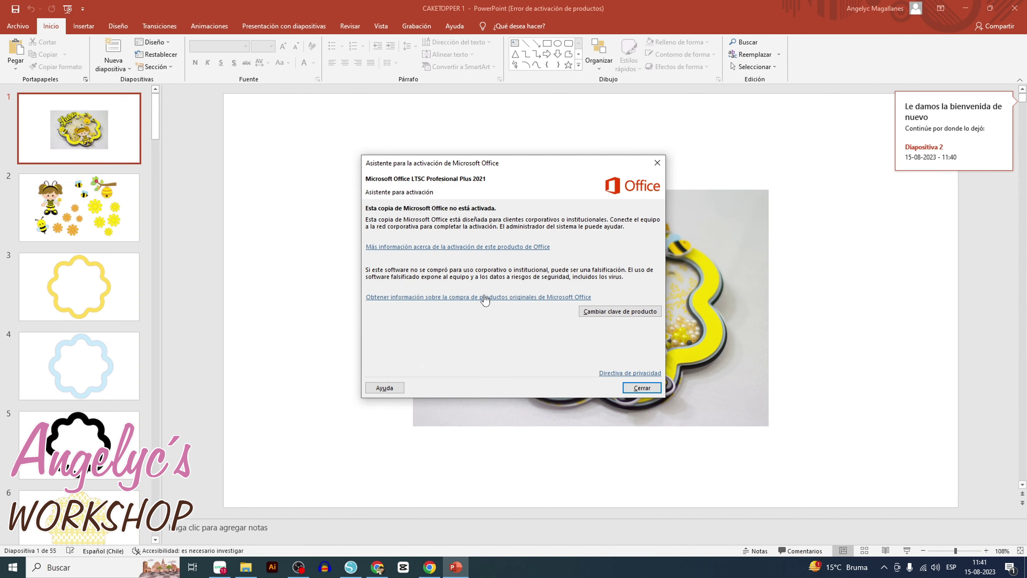
Step: Dismiss the Office activation wizard, go to slide 2 of CAKETOPPER 1 and open its print settings
click(643, 387)
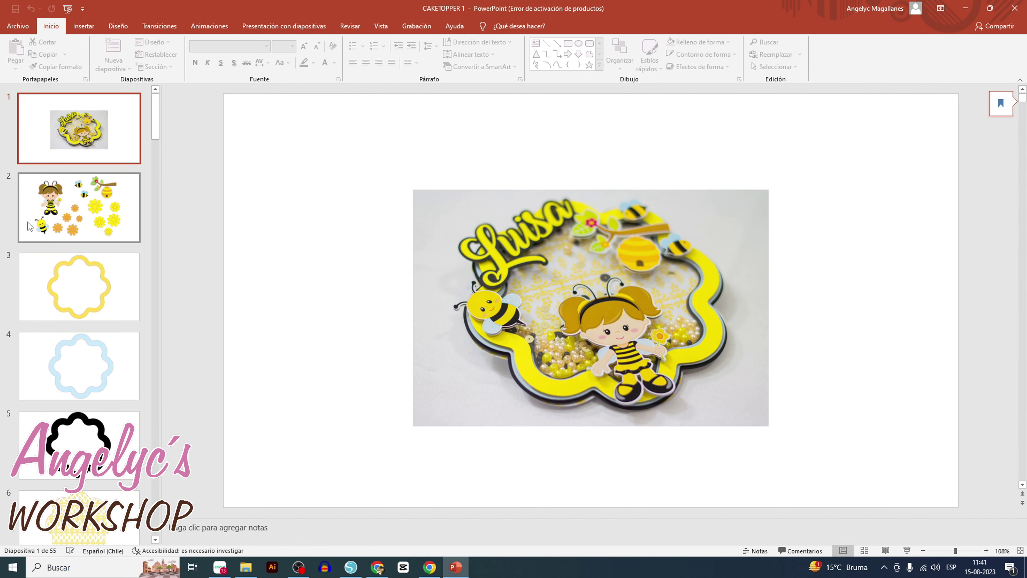
click(56, 209)
click(11, 28)
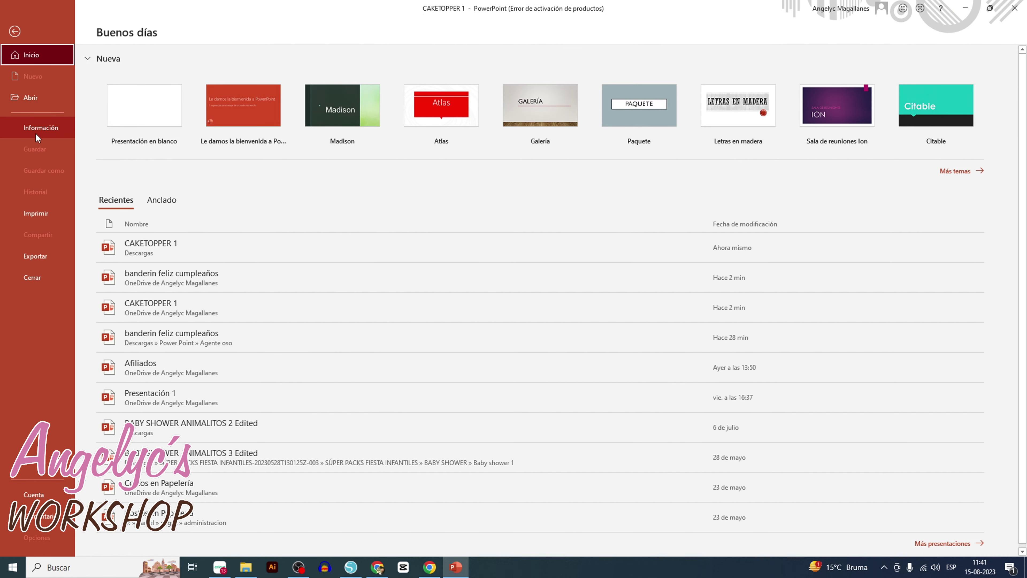
click(27, 214)
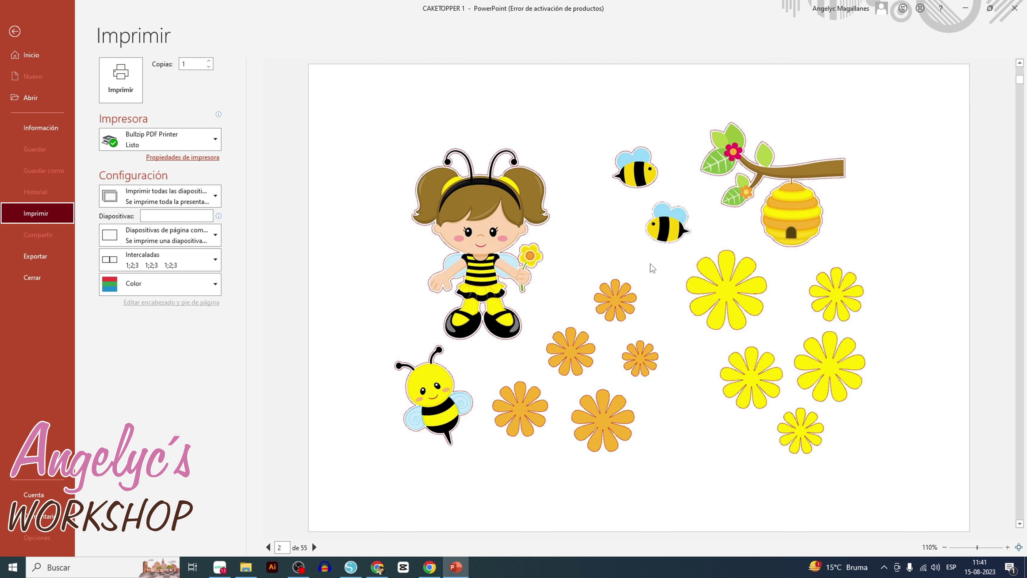
Step: Preview slide 2 with Microsoft Print to PDF as the printer, and return to Bullzip PDF Printer
click(173, 133)
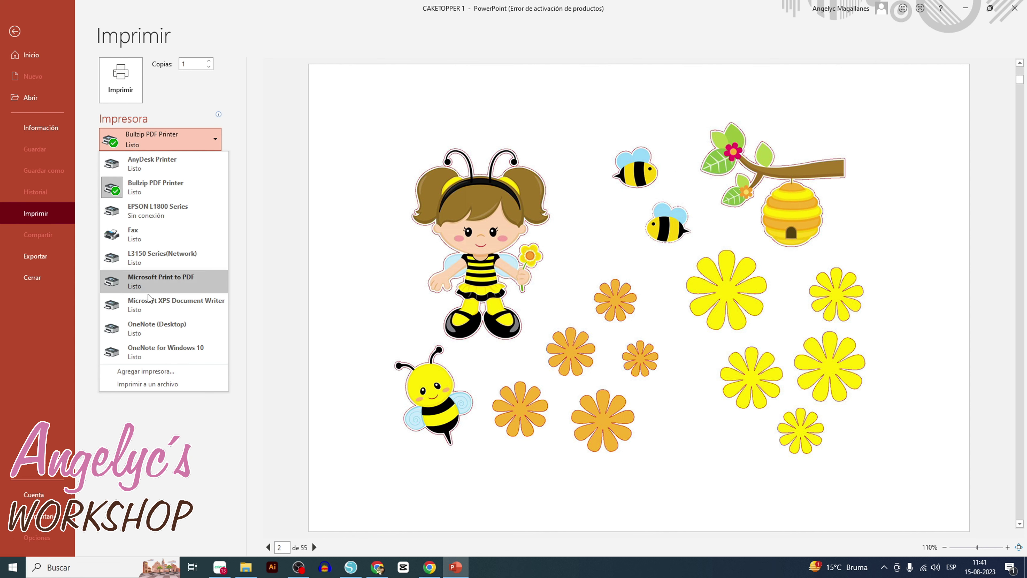
click(157, 283)
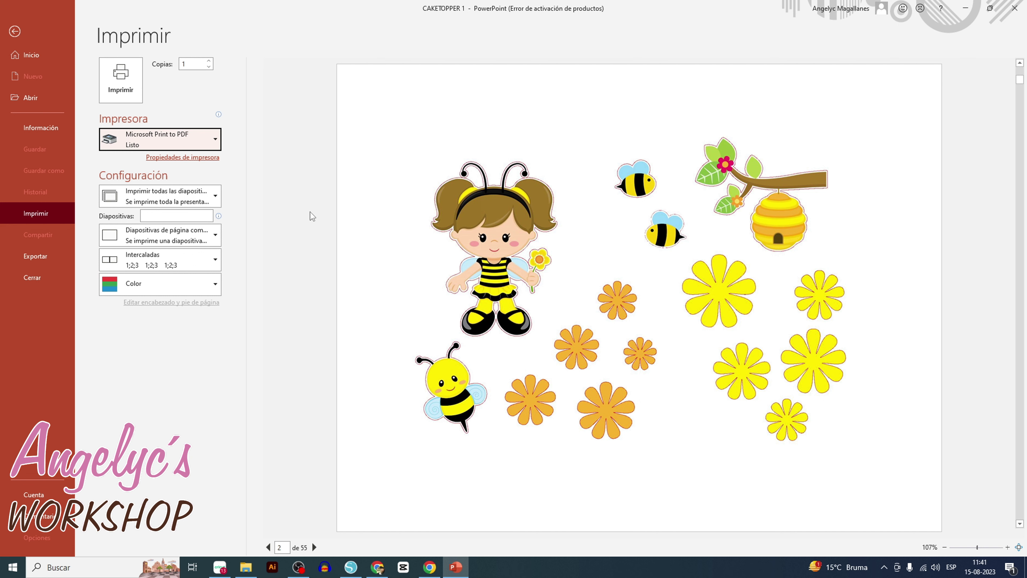
click(160, 140)
click(146, 185)
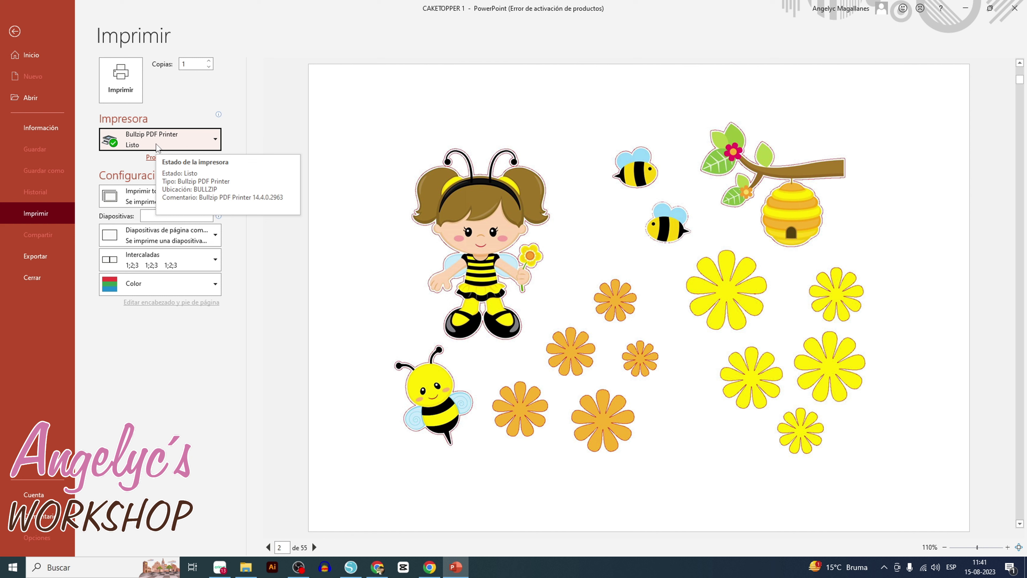
Step: Compare the slide range options and set CAKETOPPER 1 to print only the current slide
click(162, 197)
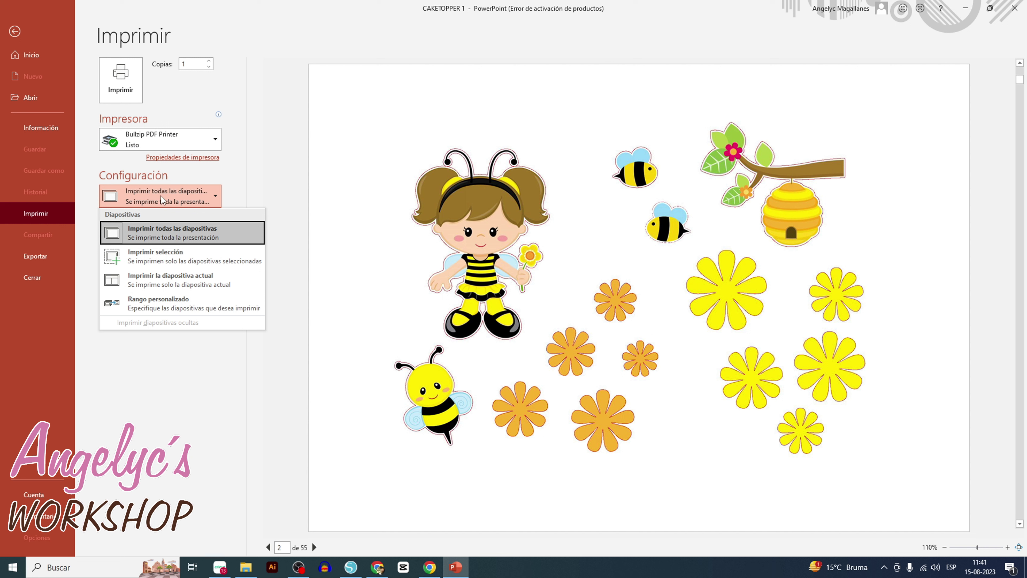
click(166, 234)
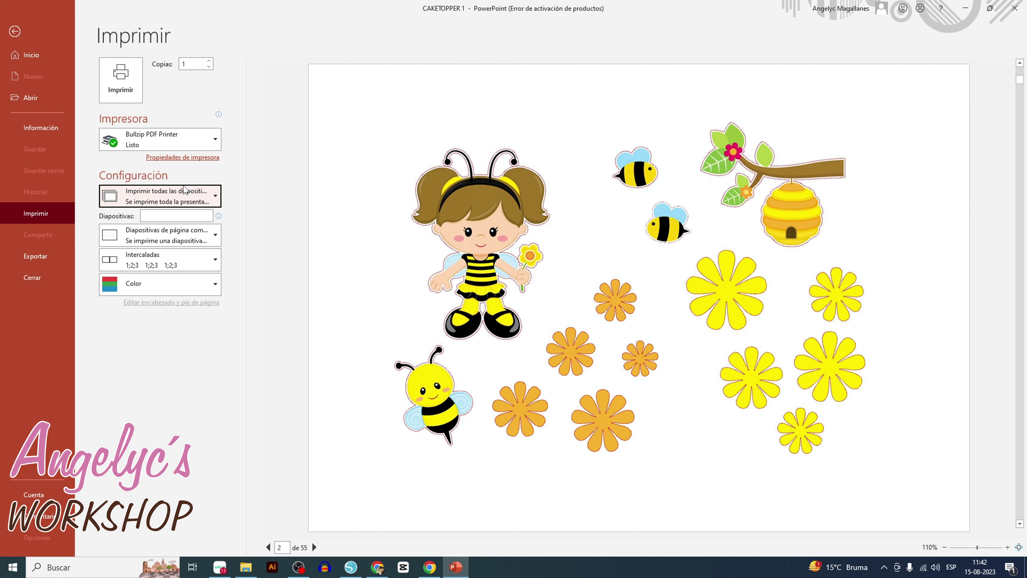
click(158, 194)
click(174, 259)
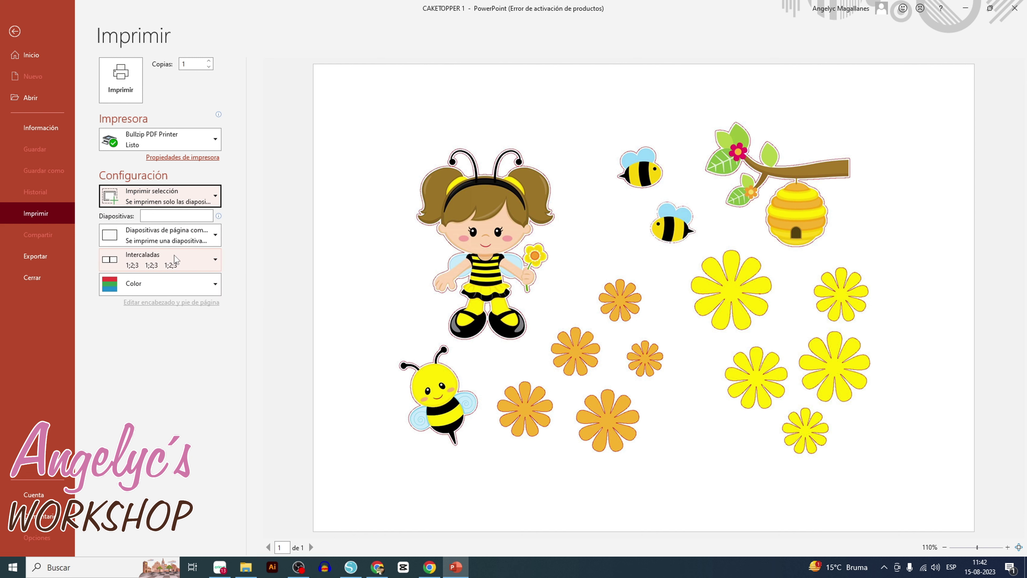
click(187, 193)
click(172, 283)
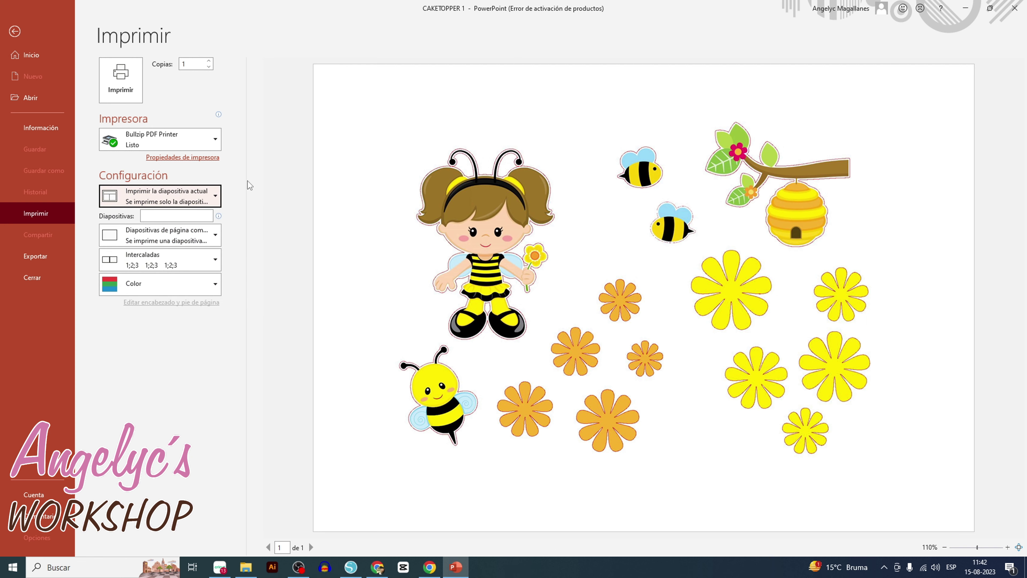
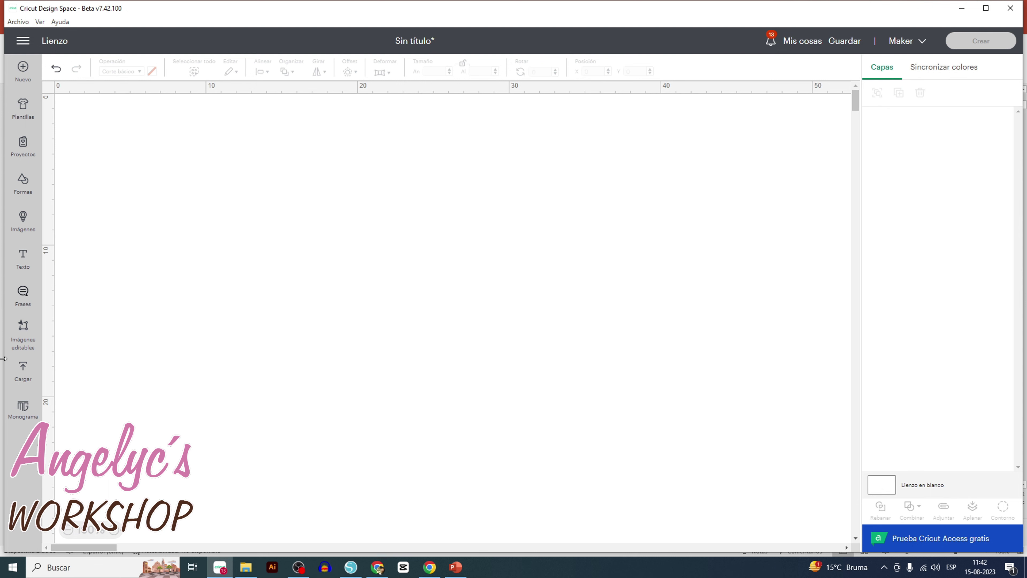
Step: Load the CAKETOPPER 1 image with the bee characters from the Escritorio folder for upload
click(25, 380)
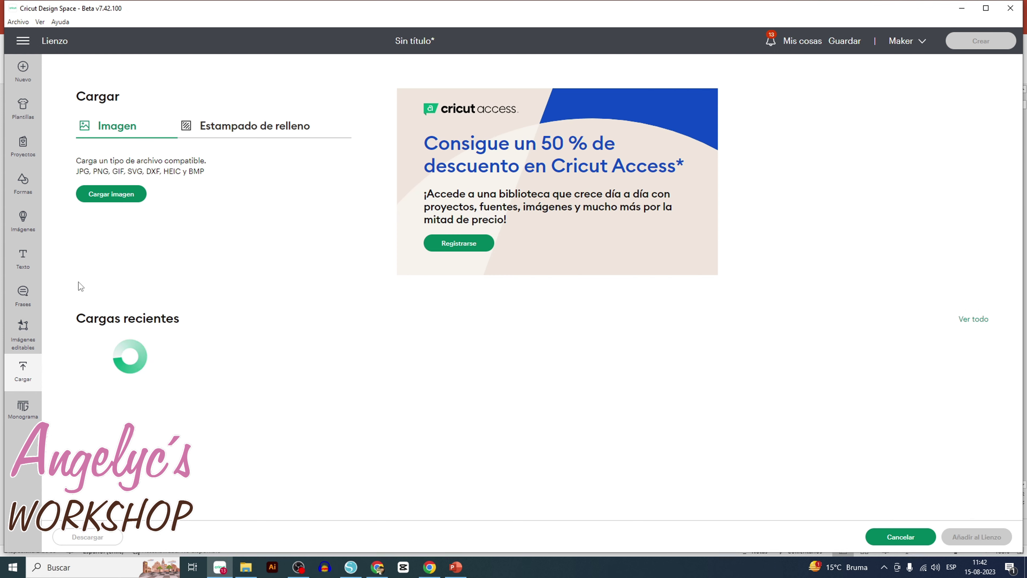
click(110, 194)
click(516, 320)
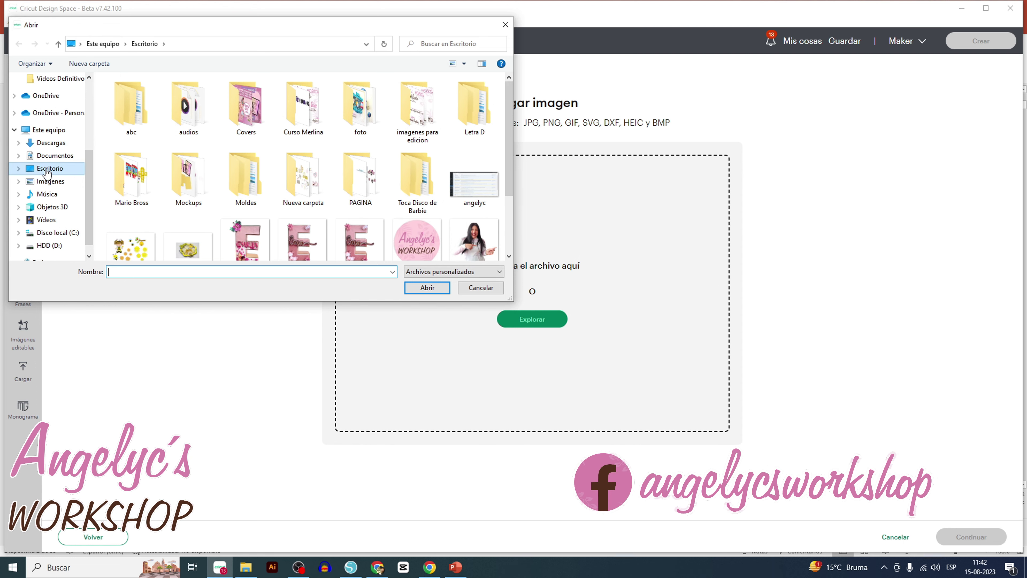
scroll(68, 170, down, 2)
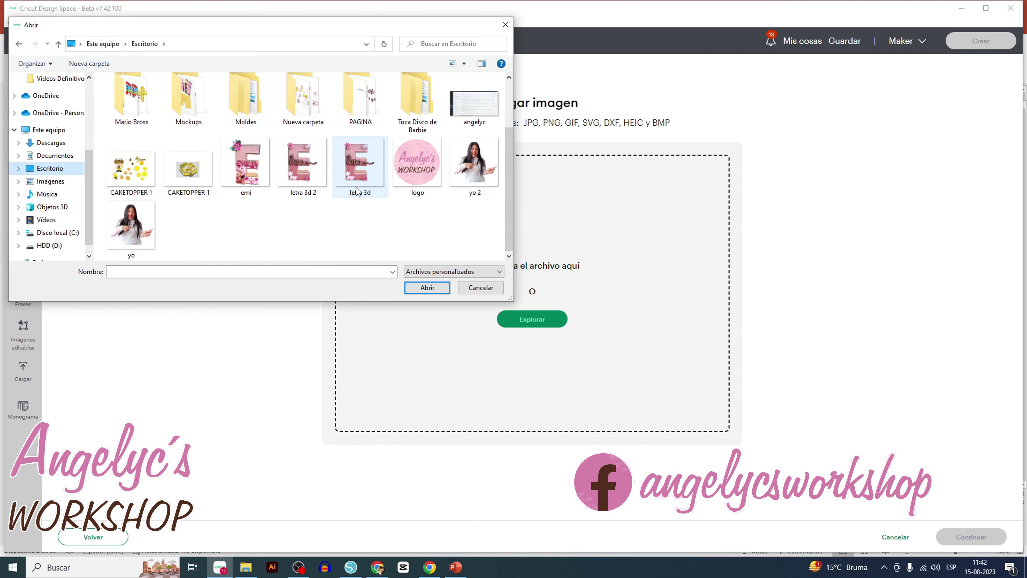
double_click(130, 169)
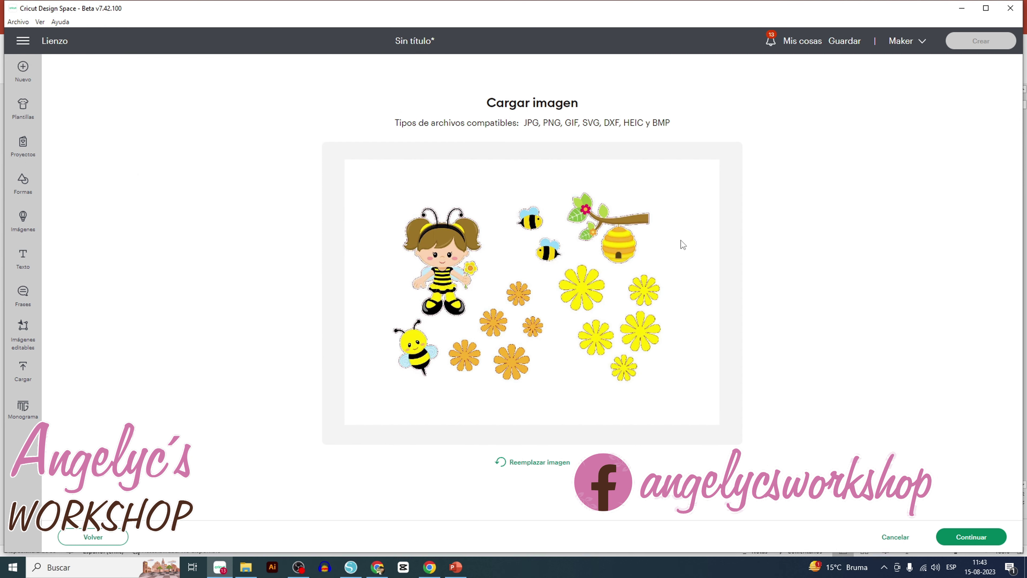
Step: Remove the white background around the CAKETOPPER 1 figures, check the edges up close and apply the result
click(993, 537)
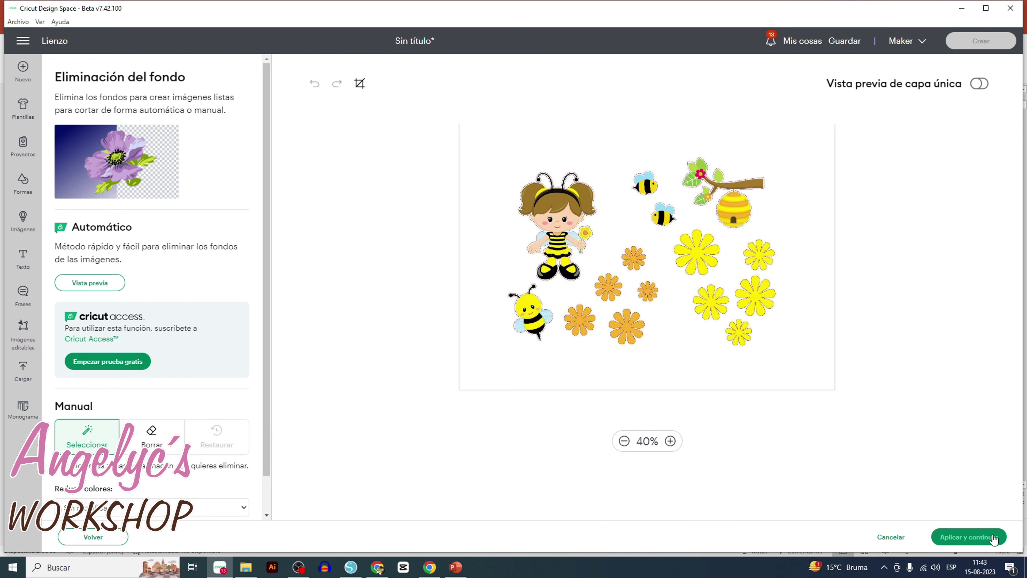
click(785, 164)
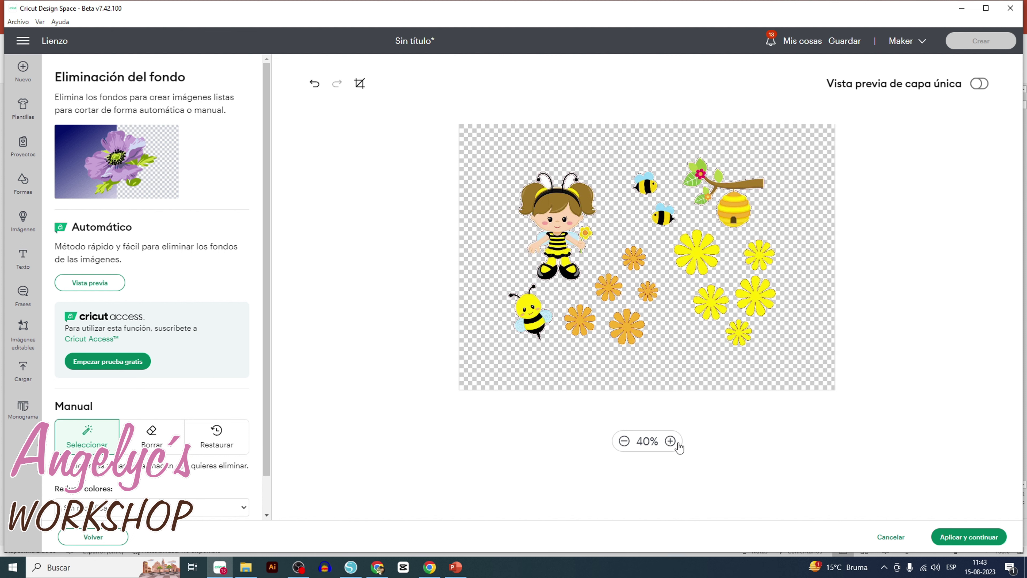
click(670, 441)
click(670, 442)
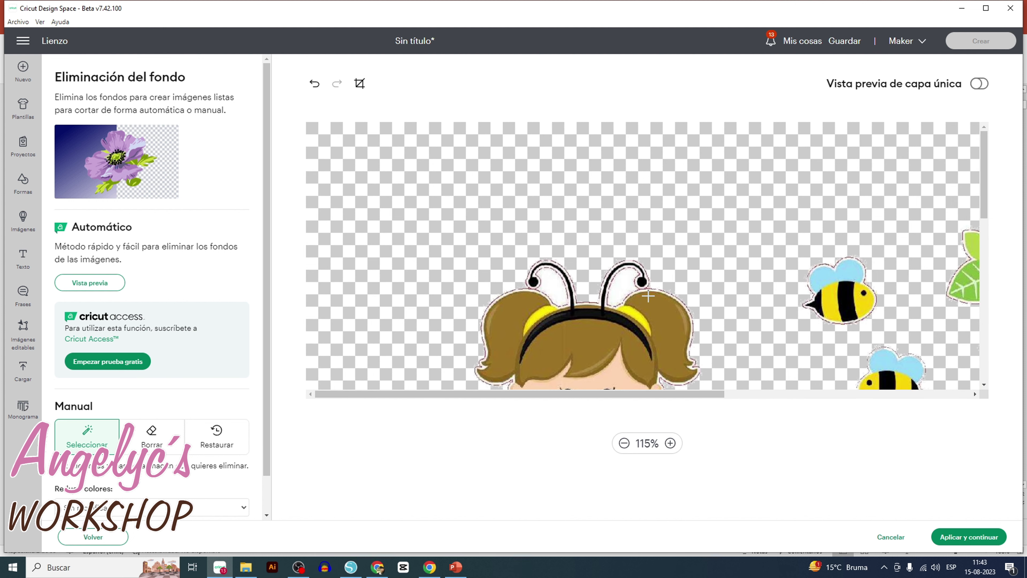
click(970, 538)
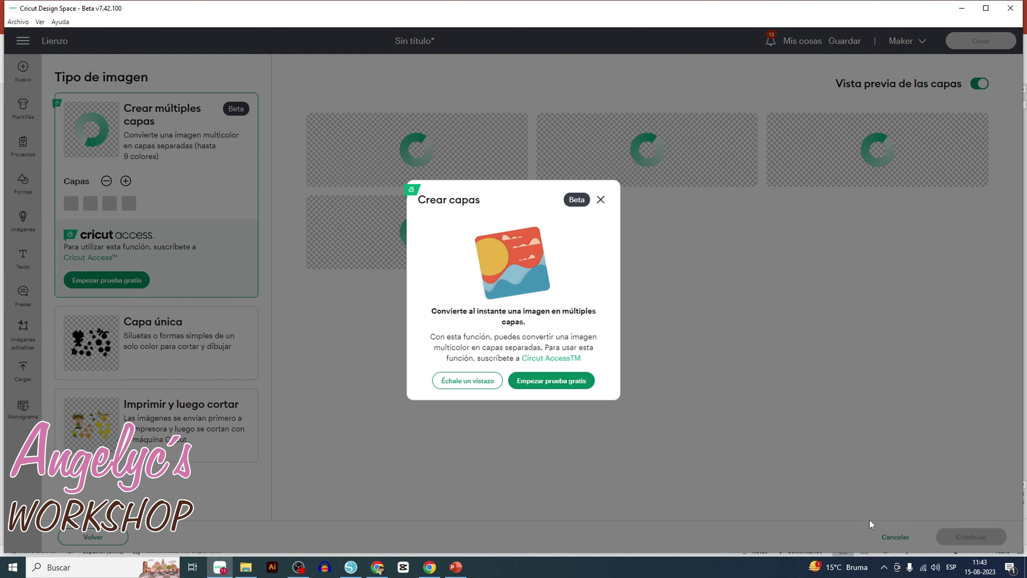
Step: Dismiss the layer creation offer and upload CAKETOPPER 1 to the canvas as an Imprimir y luego cortar image
click(600, 201)
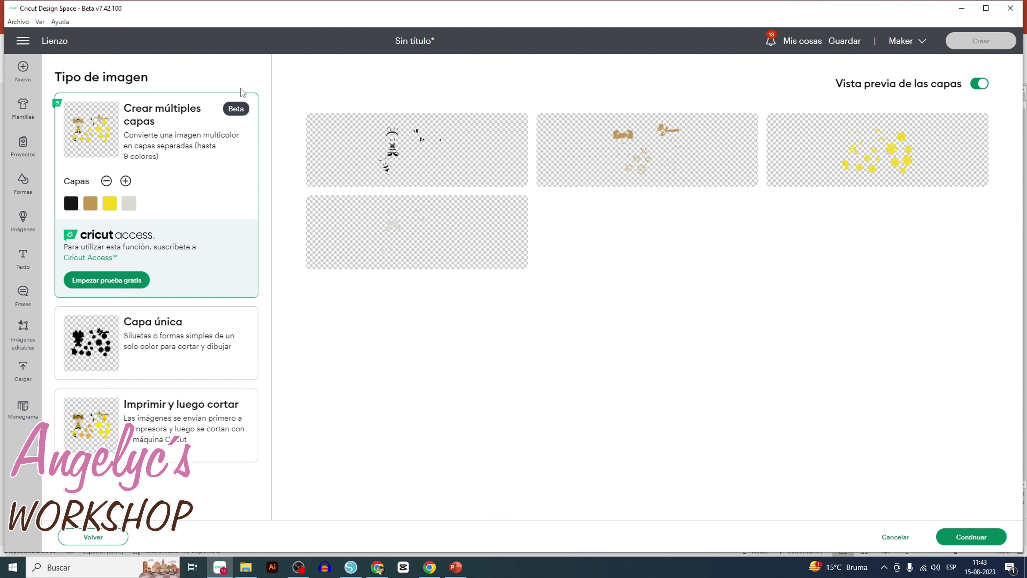
click(170, 412)
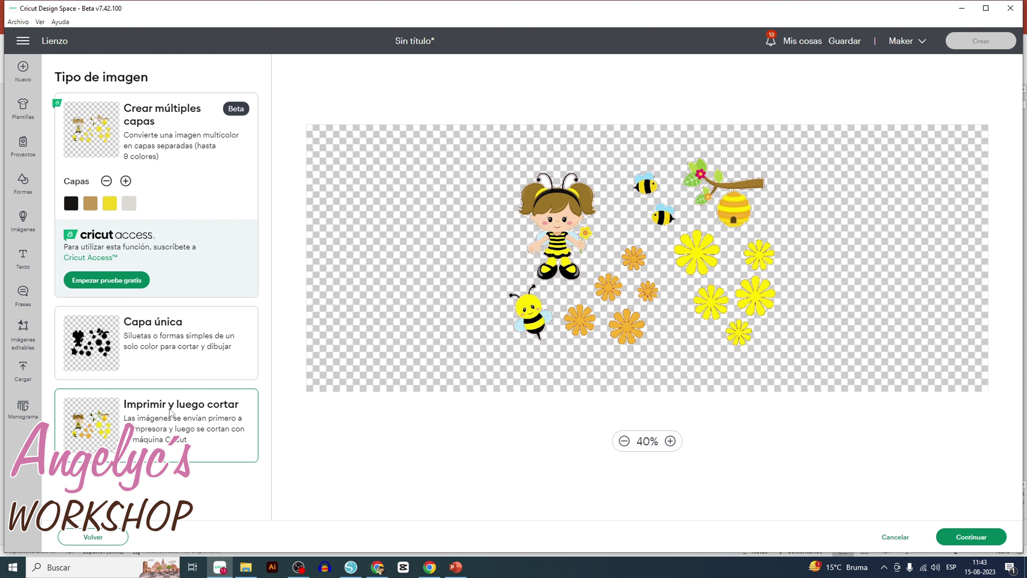
click(979, 539)
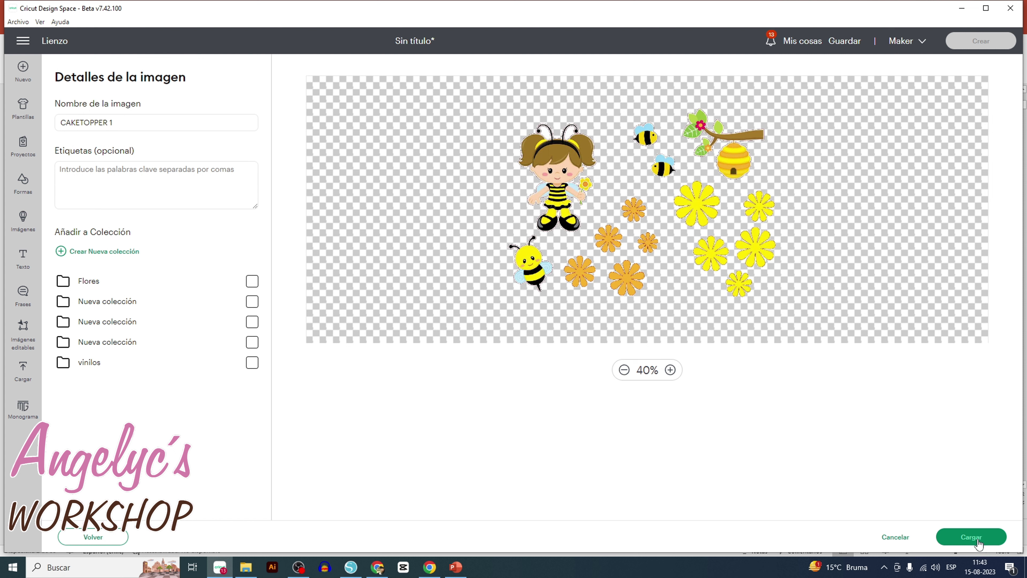
click(978, 542)
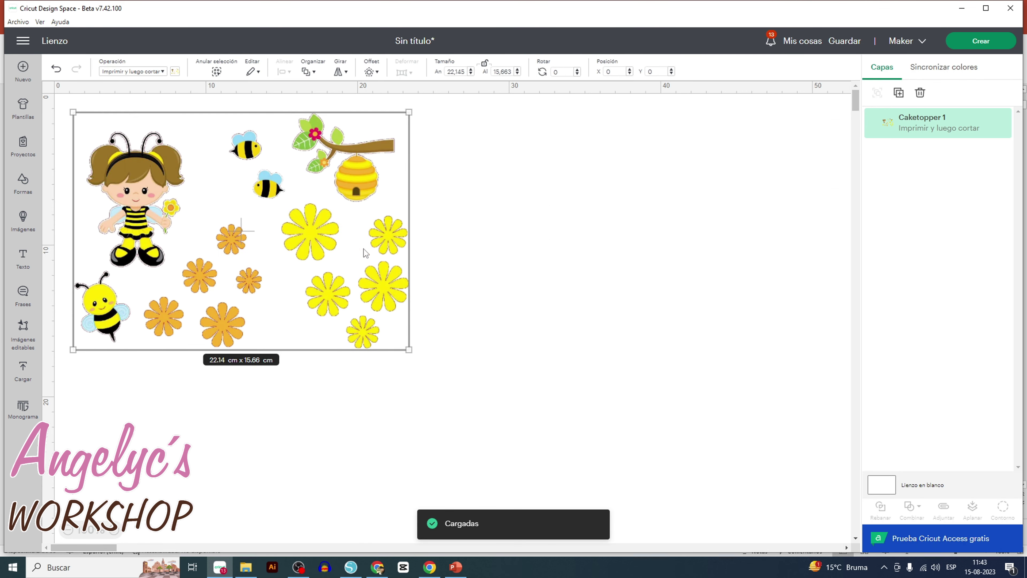
Step: Resize the Caketopper 1 image to about 23.3 x 16.5 cm and position it near the canvas's upper-left corner
drag(365, 253, 397, 261)
drag(437, 356, 608, 453)
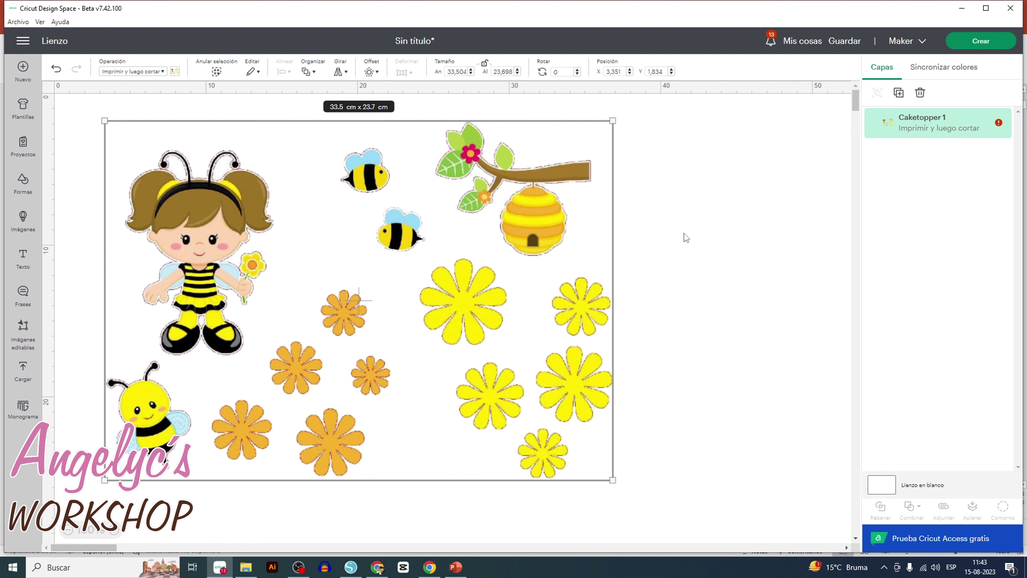
drag(613, 120, 427, 220)
drag(418, 288, 483, 185)
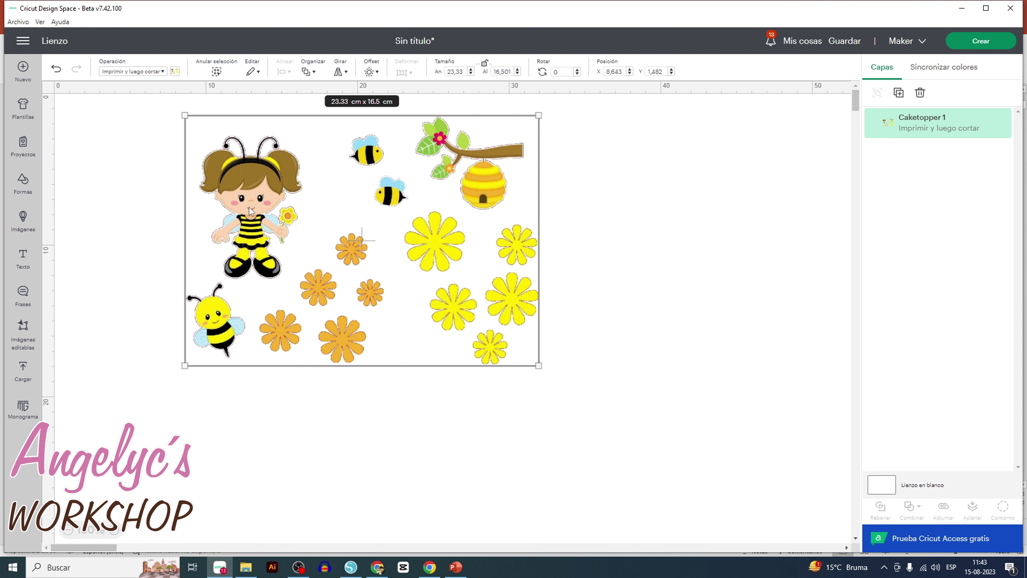
drag(249, 206, 107, 209)
Step: Add a square over the small yellow flower at the illustration's lower right and slice it with the illustration
click(23, 184)
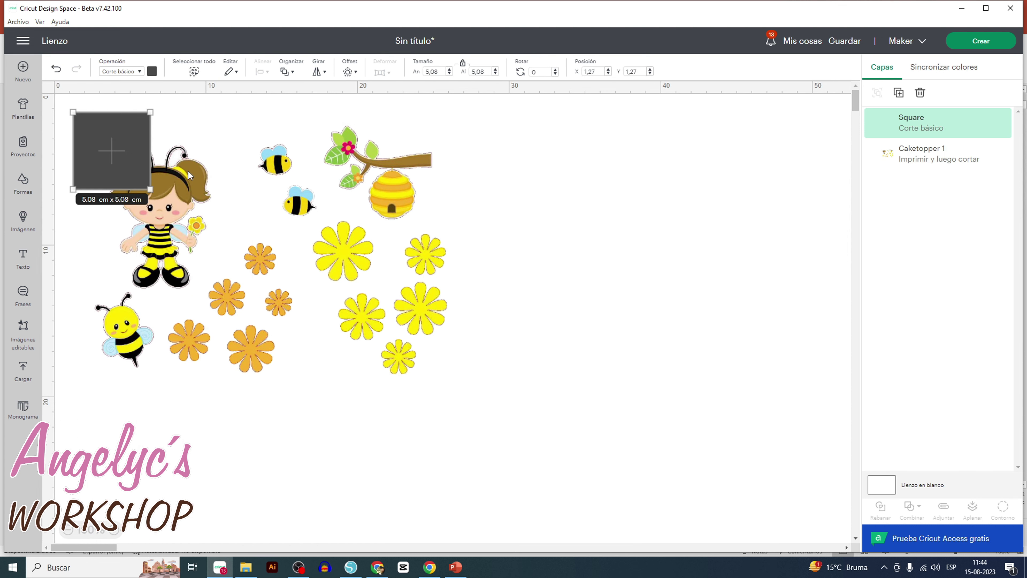
drag(131, 156, 437, 381)
click(295, 377)
key(ctrl+a)
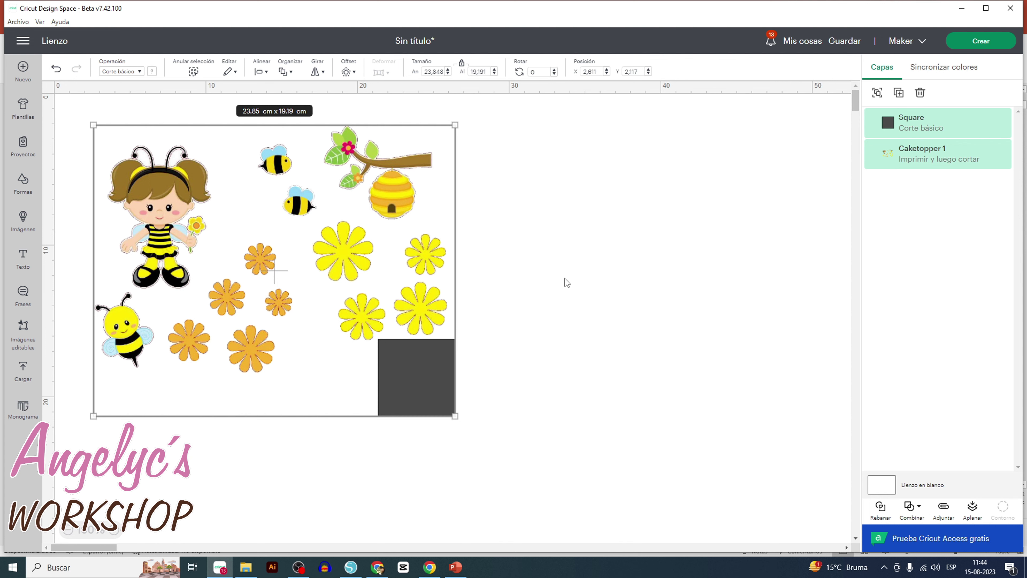
click(596, 286)
key(ctrl+a)
click(879, 512)
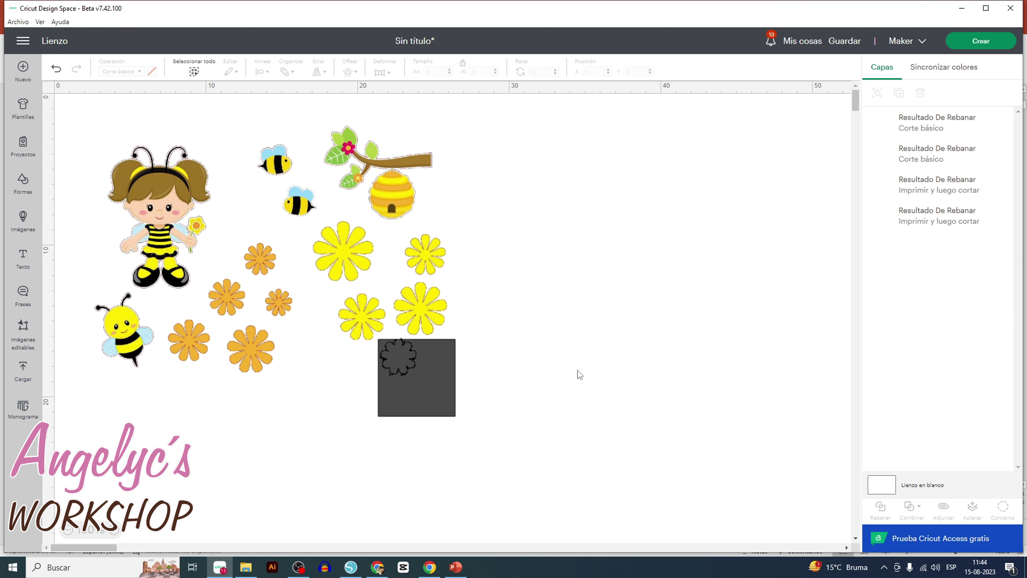
Step: Pull the sliced square, dark flower shape and yellow flower away from the illustration and from each other
drag(408, 395, 554, 377)
drag(398, 356, 558, 383)
drag(392, 359, 481, 461)
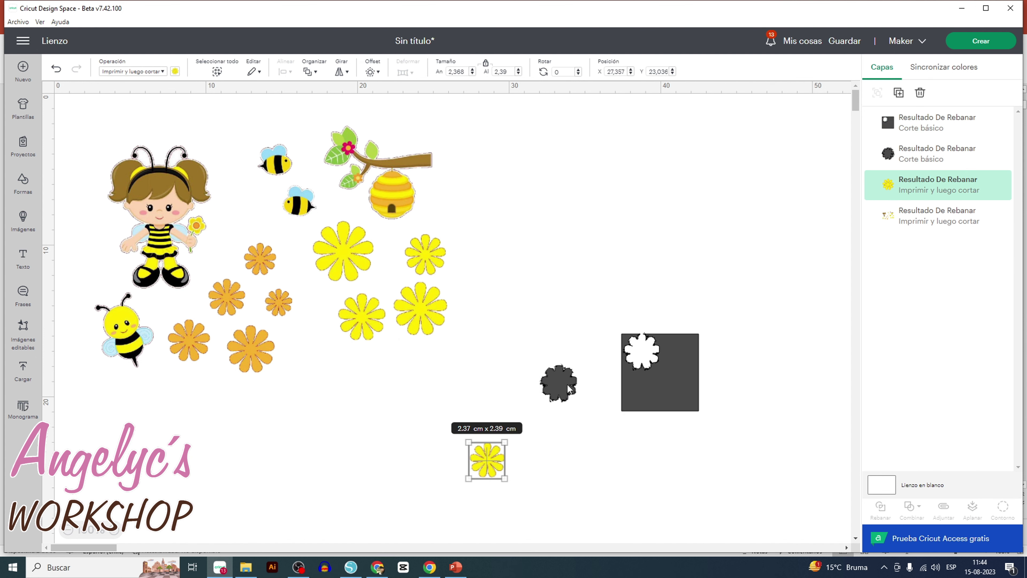
drag(558, 382, 500, 278)
click(486, 433)
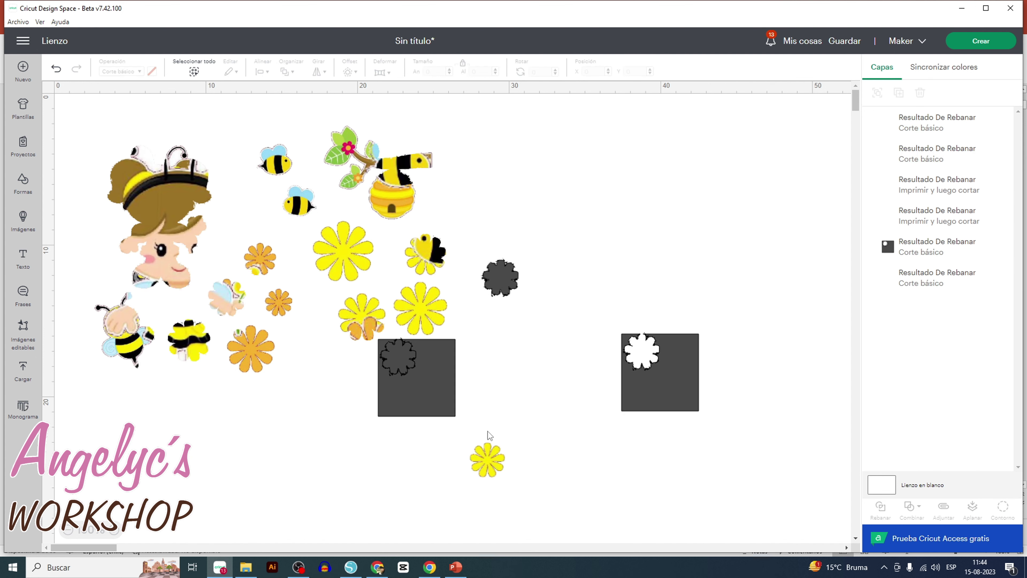
Step: Pull the second sliced square and dark flower away, and delete the distorted copy of the illustration
drag(521, 339, 582, 387)
click(541, 377)
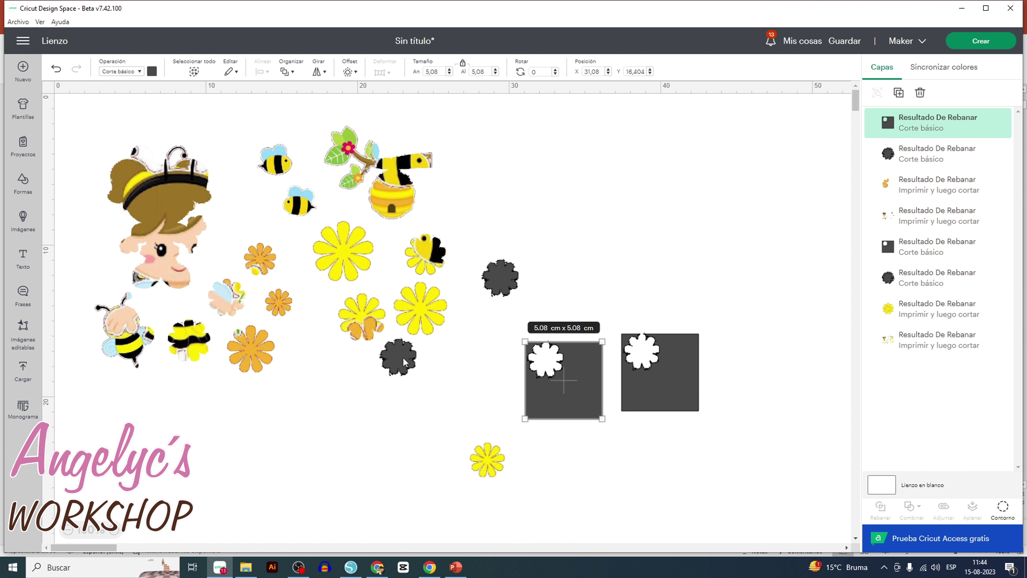
drag(398, 357, 466, 415)
click(382, 267)
drag(382, 267, 384, 471)
key(Delete)
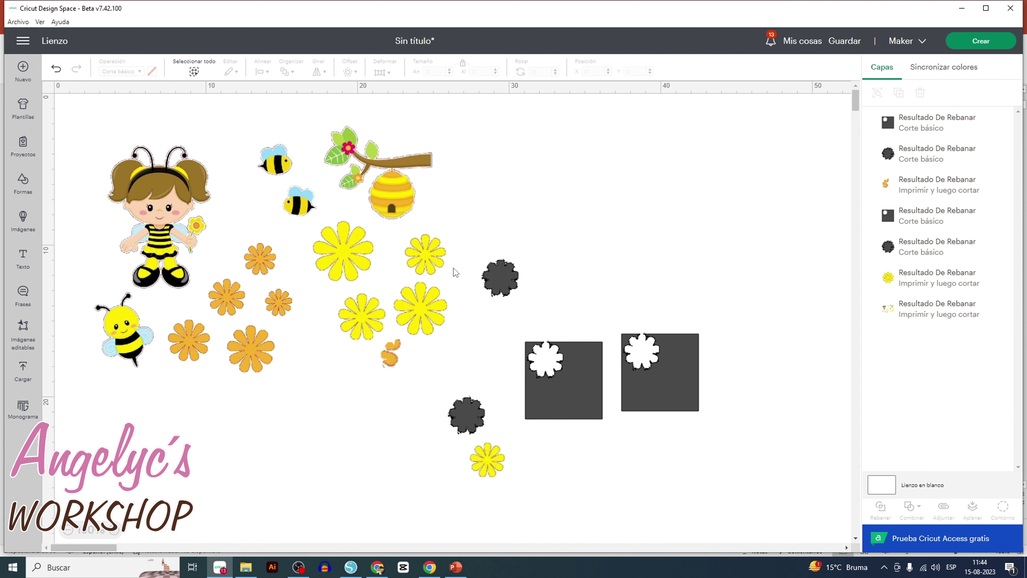
Step: Move the illustration up and delete the leftover orange fragment and the dark flower shape beside the illustration
drag(422, 322, 443, 291)
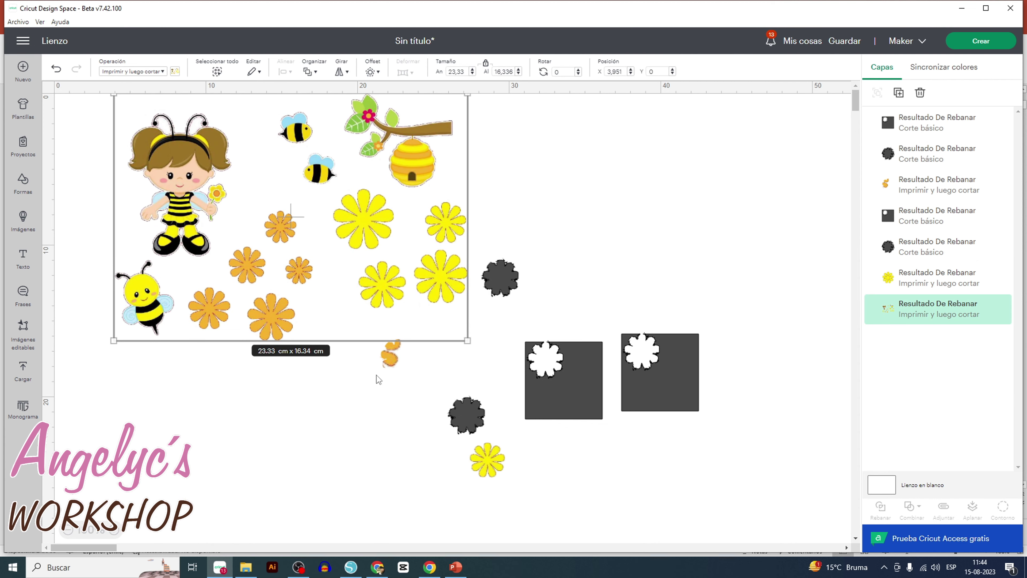
click(388, 362)
key(Delete)
click(500, 277)
key(Delete)
Step: Delete both dark squares and the remaining dark flower shape, and reposition the illustration and the cut-out yellow flower separately
click(576, 406)
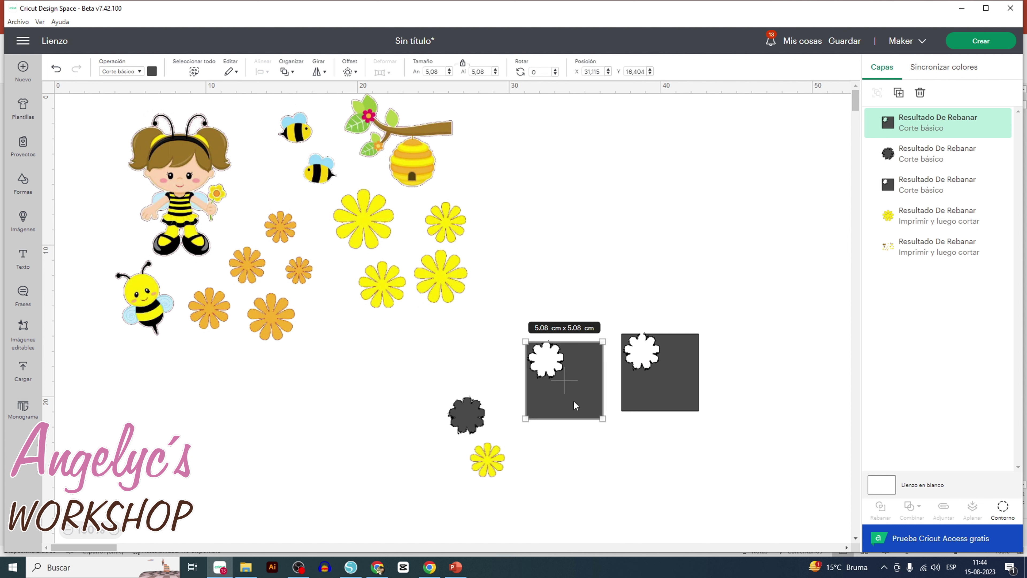
key(Delete)
click(659, 385)
key(Delete)
click(459, 416)
key(Delete)
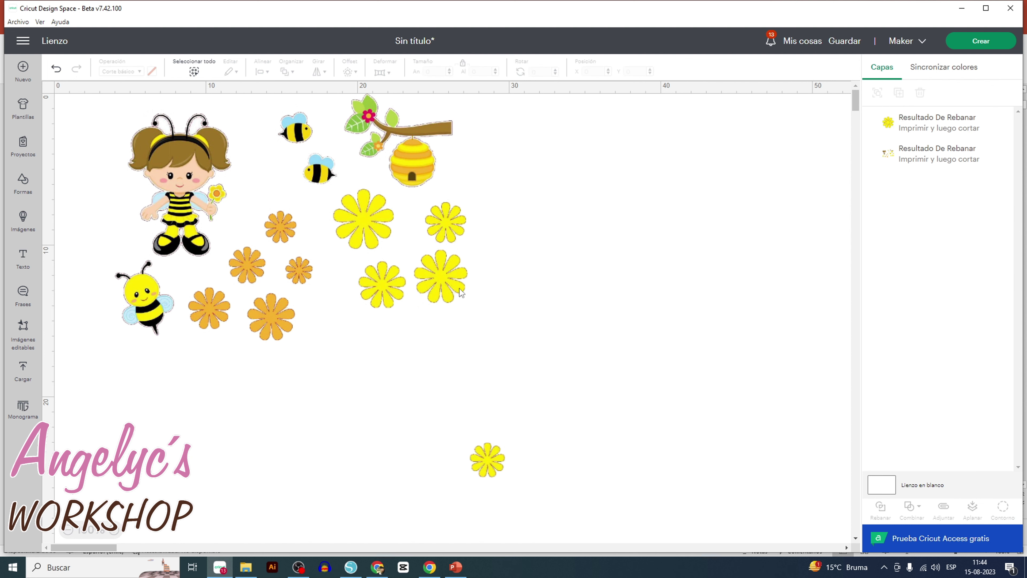
drag(460, 292, 523, 350)
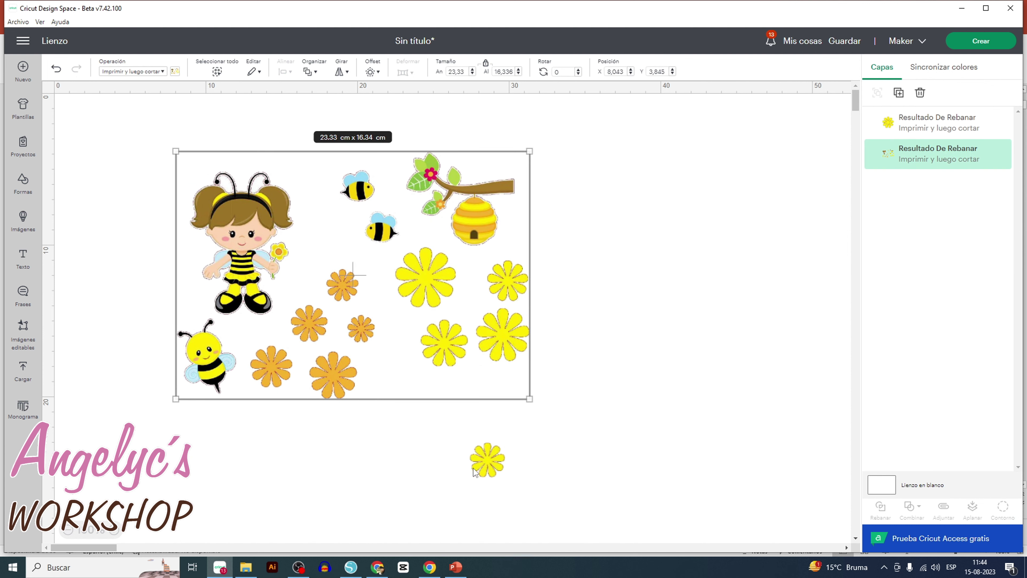
drag(475, 470, 603, 399)
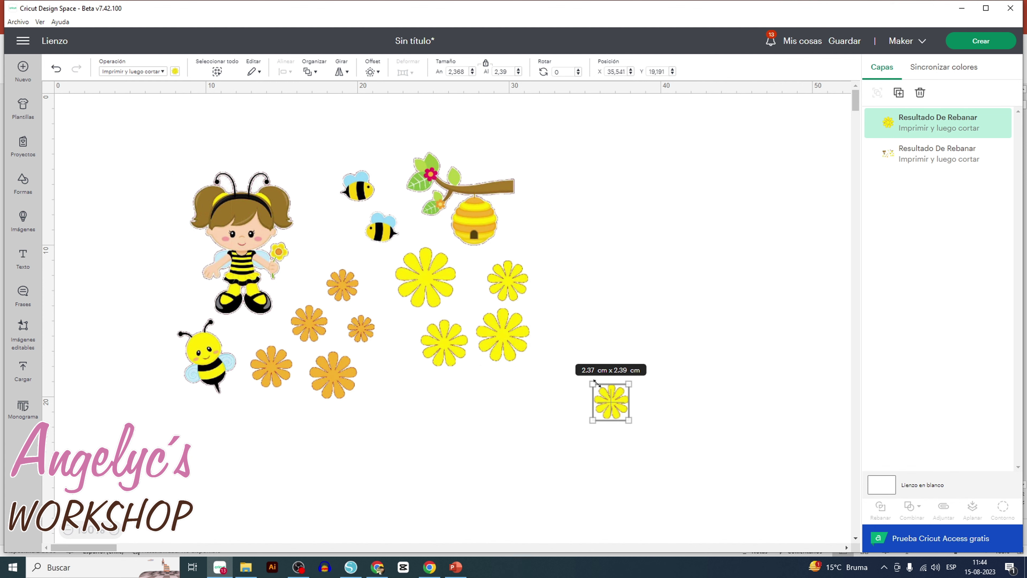
Step: Switch to Silhouette Studio and set it to display as the Standard Edition
click(351, 566)
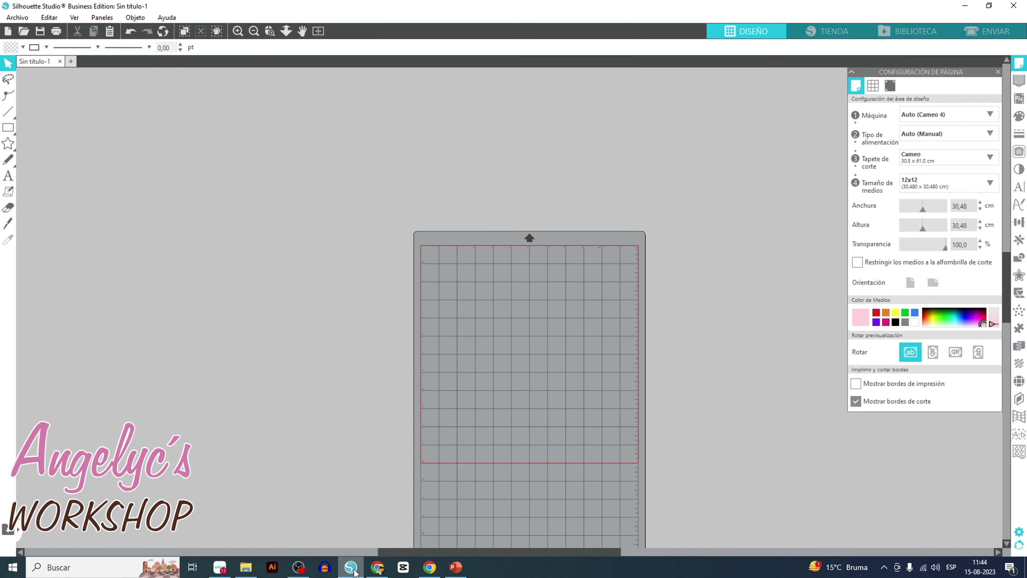
click(166, 17)
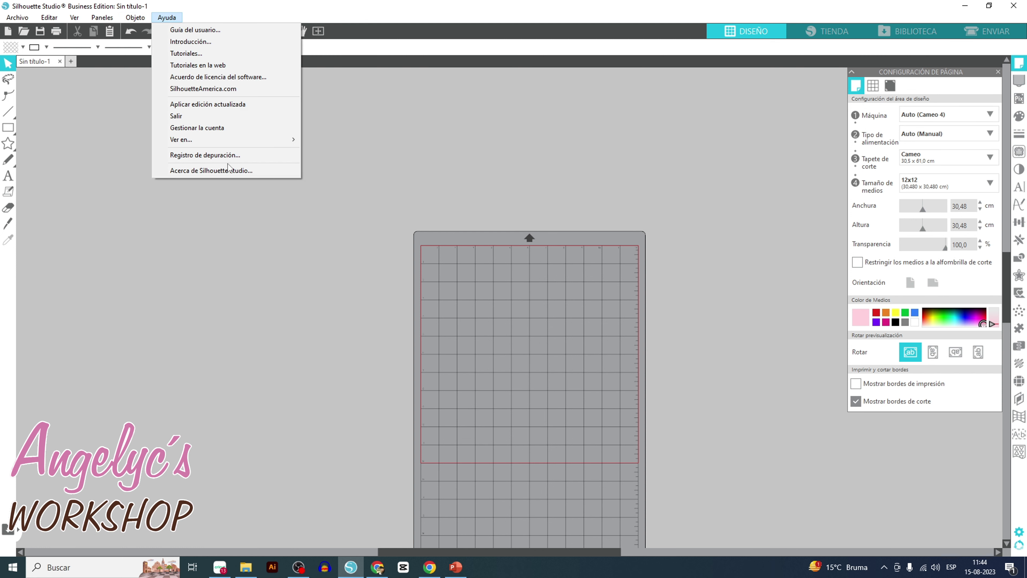
mouse_move(265, 141)
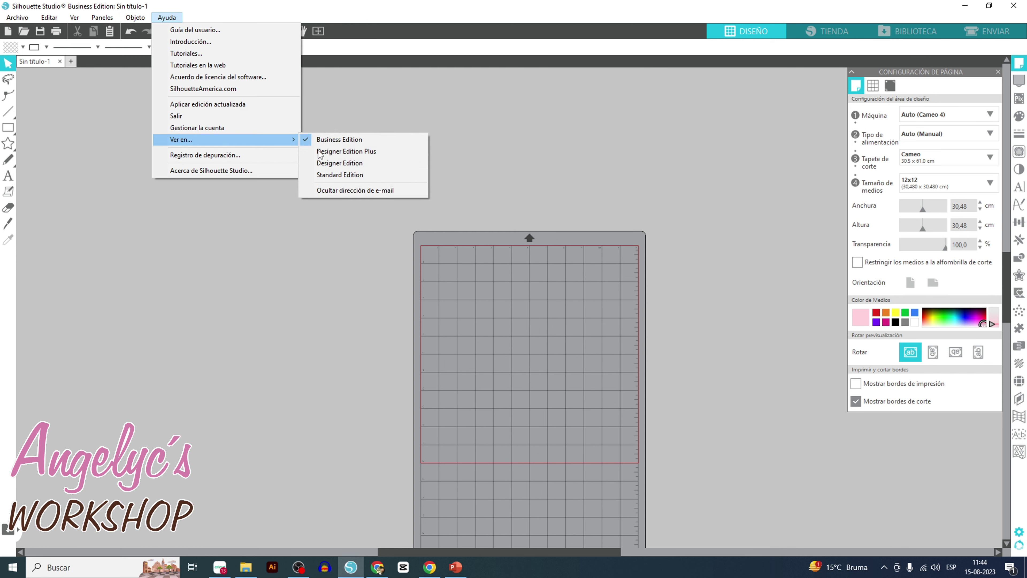
click(366, 177)
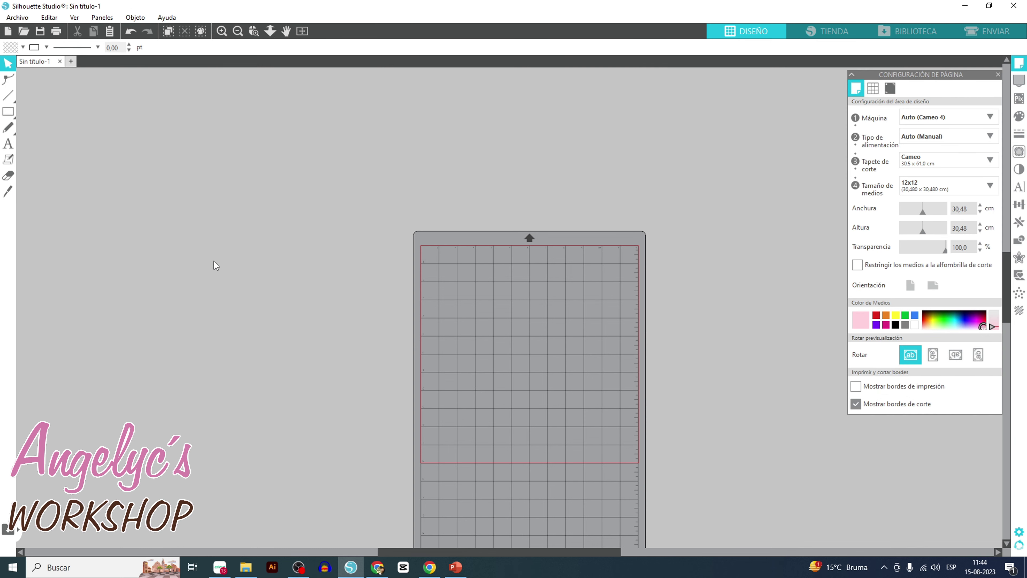
Step: Merge the CAKETOPPER 1 illustration sheet into the document and place it above the cutting mat
key(ctrl+shift+o)
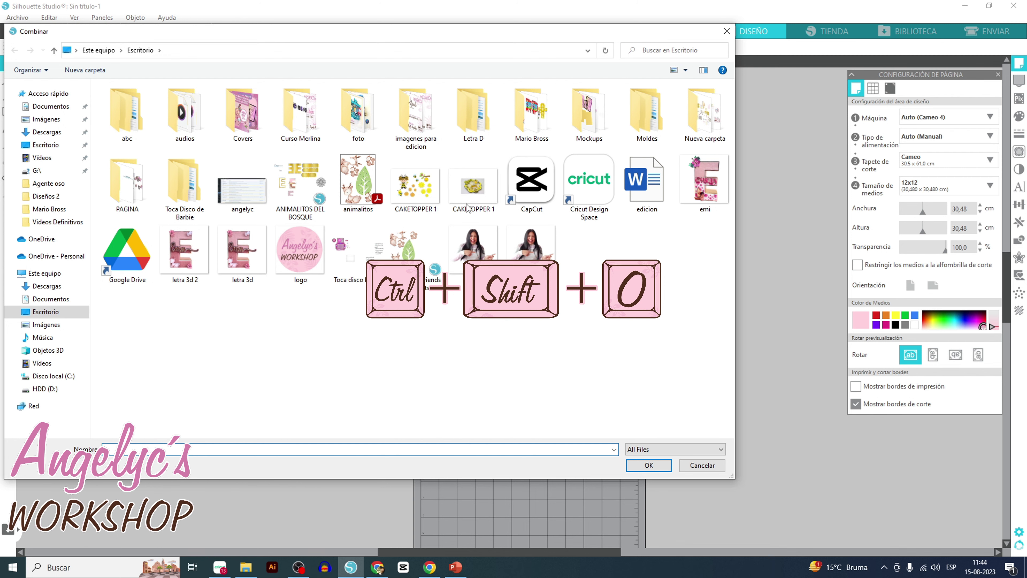
double_click(423, 194)
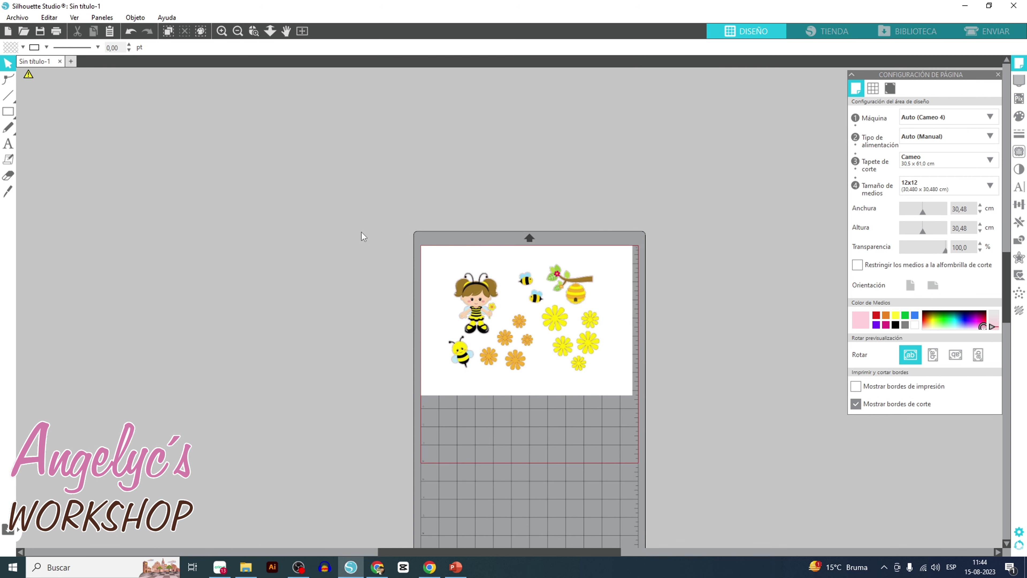
drag(520, 320, 435, 143)
click(253, 33)
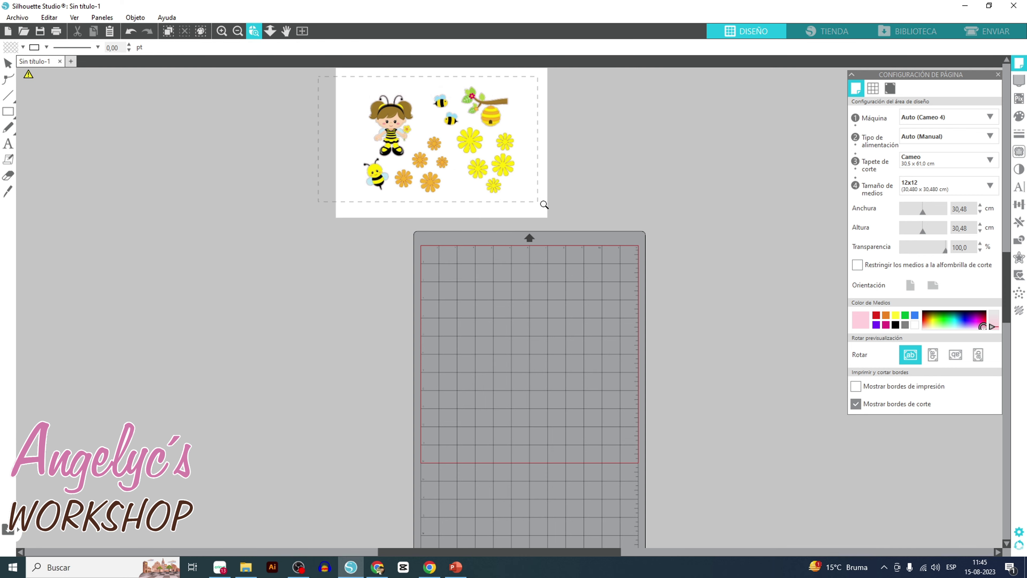
drag(545, 204, 545, 205)
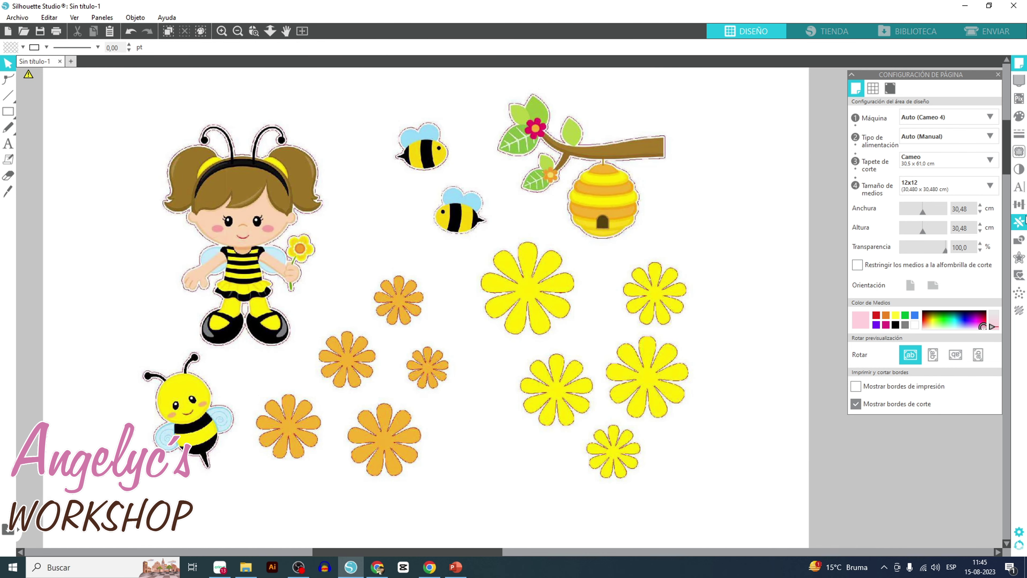
Step: Trace the whole illustration sheet with a raised threshold and separate the traced artwork from its background
click(1020, 221)
click(1019, 152)
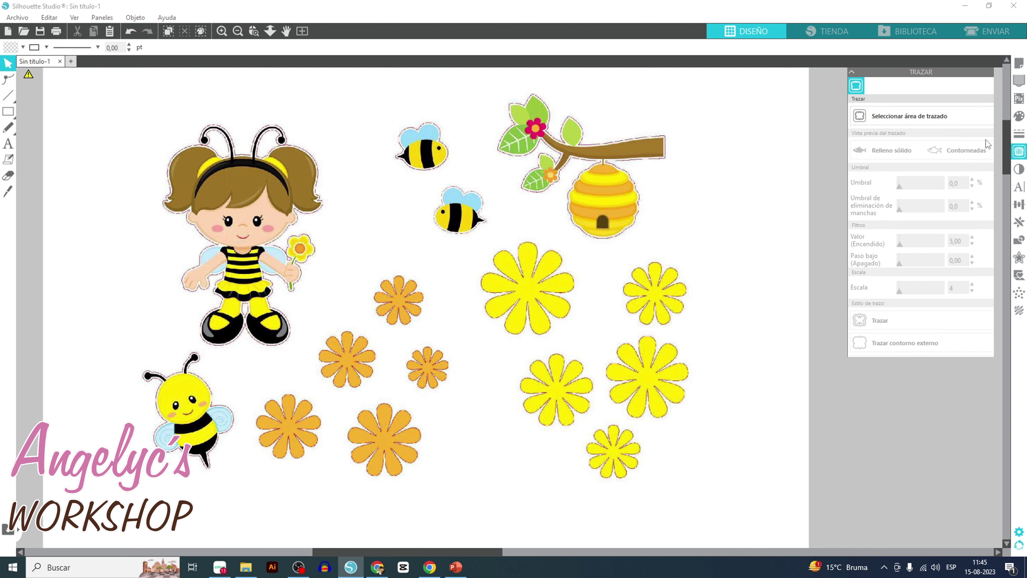
click(954, 122)
mouse_move(43, 82)
mouse_down()
mouse_move(213, 132)
mouse_move(626, 374)
mouse_move(813, 504)
mouse_move(820, 482)
mouse_up()
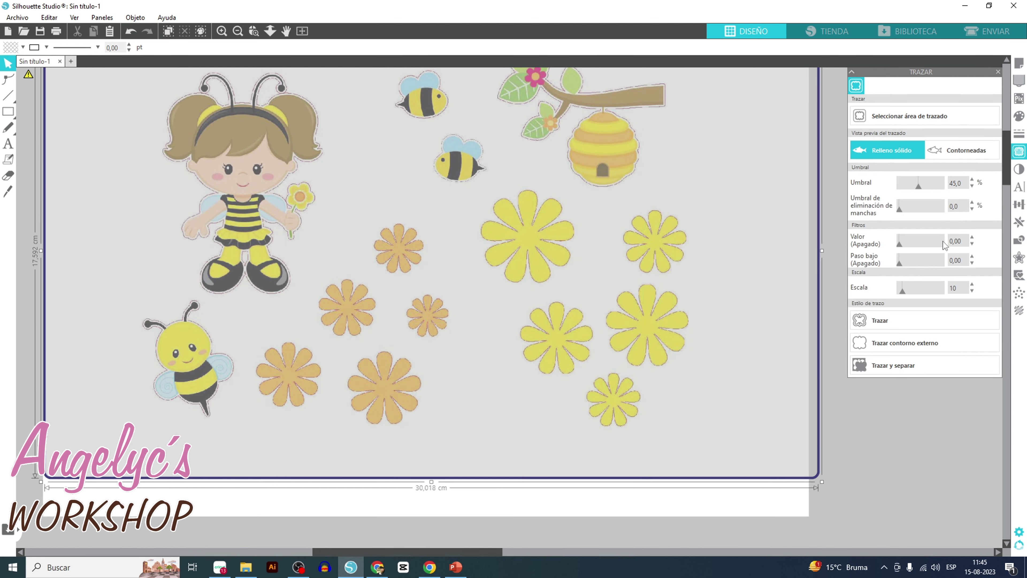
click(941, 185)
drag(941, 186, 934, 194)
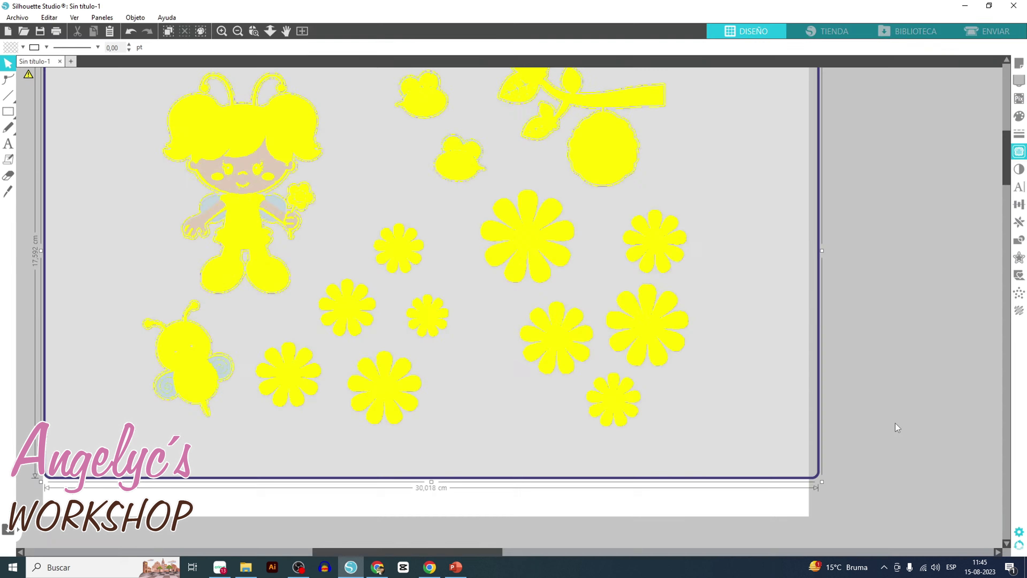
click(896, 422)
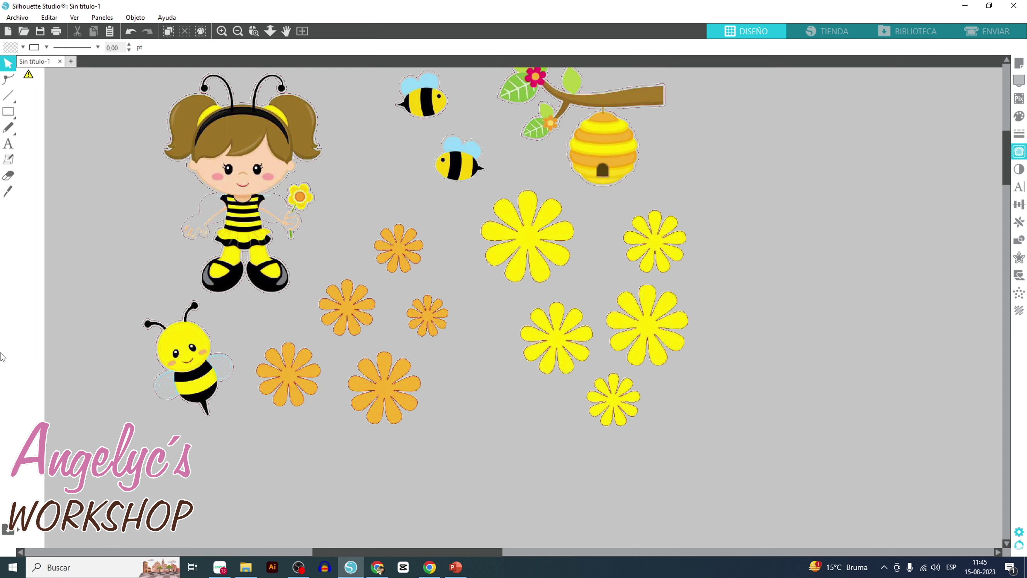
Step: Move the girl, the upper bee and the beehive branch away from their leftover outlines
drag(271, 204, 112, 184)
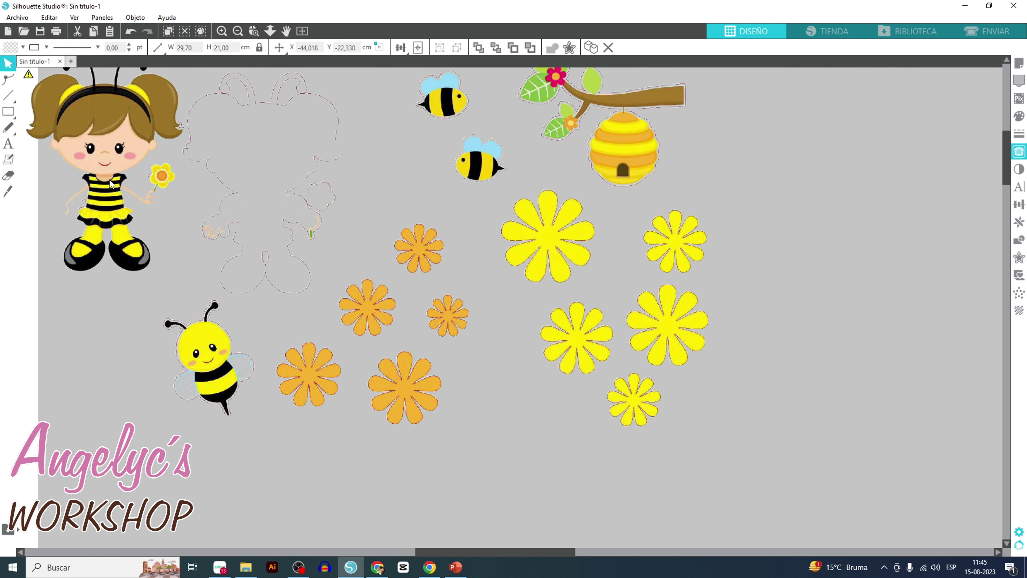
click(230, 204)
scroll(241, 194, up, 2)
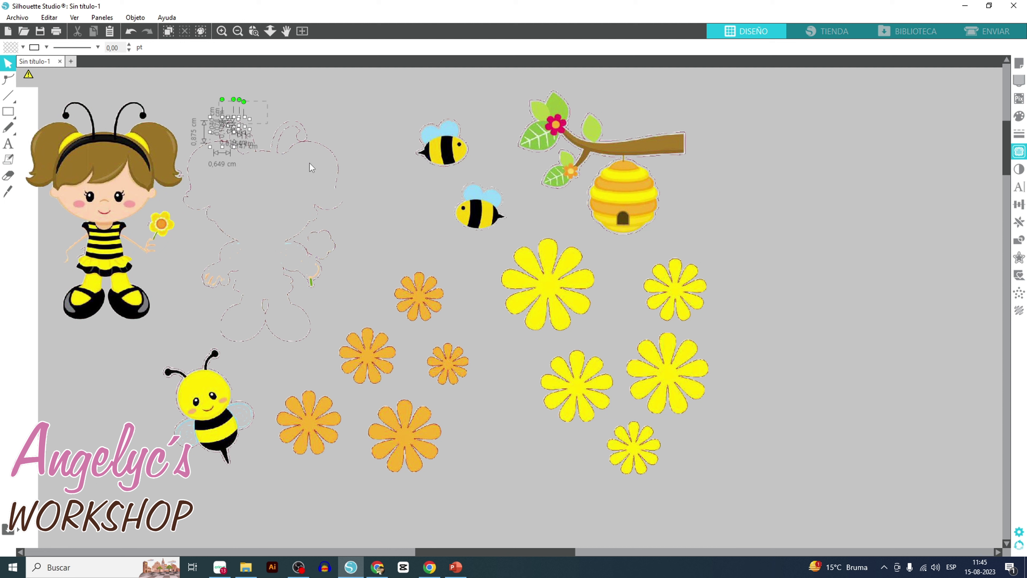
click(384, 156)
drag(443, 145, 851, 139)
drag(659, 153, 983, 241)
drag(851, 153, 744, 208)
click(570, 168)
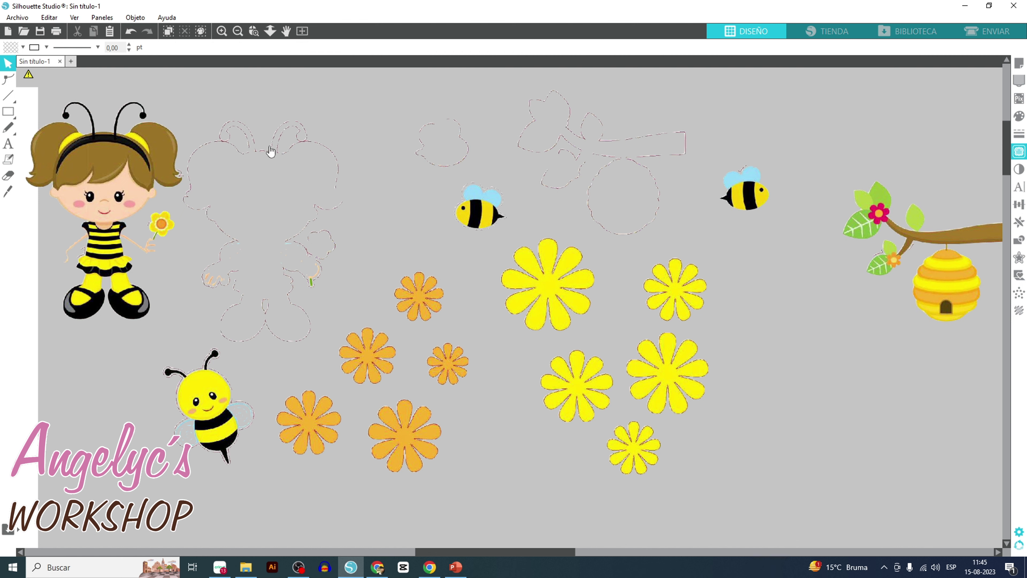
Step: Move the five yellow flowers one by one away from their original positions
drag(570, 294, 847, 326)
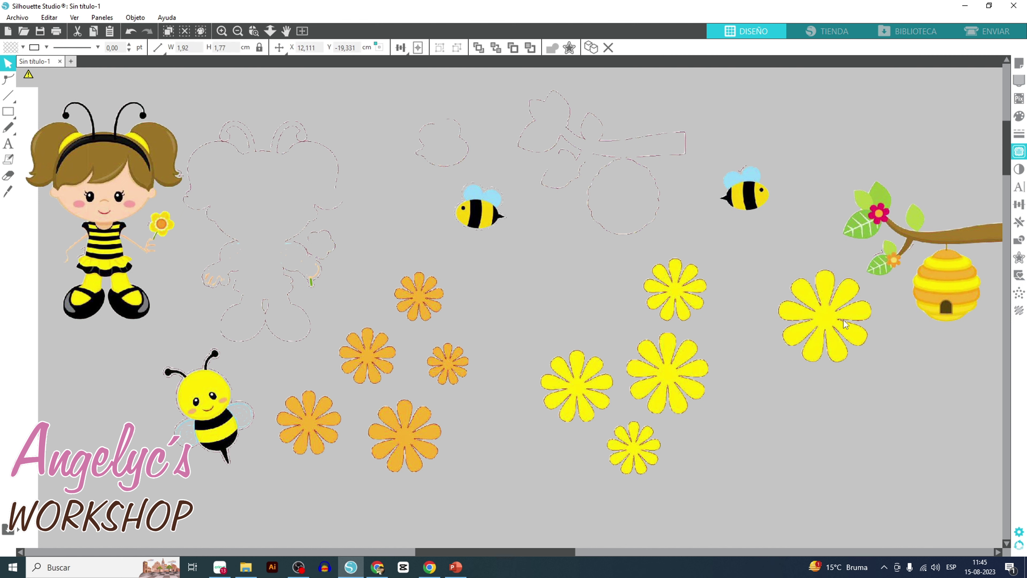
drag(675, 297, 746, 277)
drag(669, 376, 762, 386)
drag(578, 388, 649, 324)
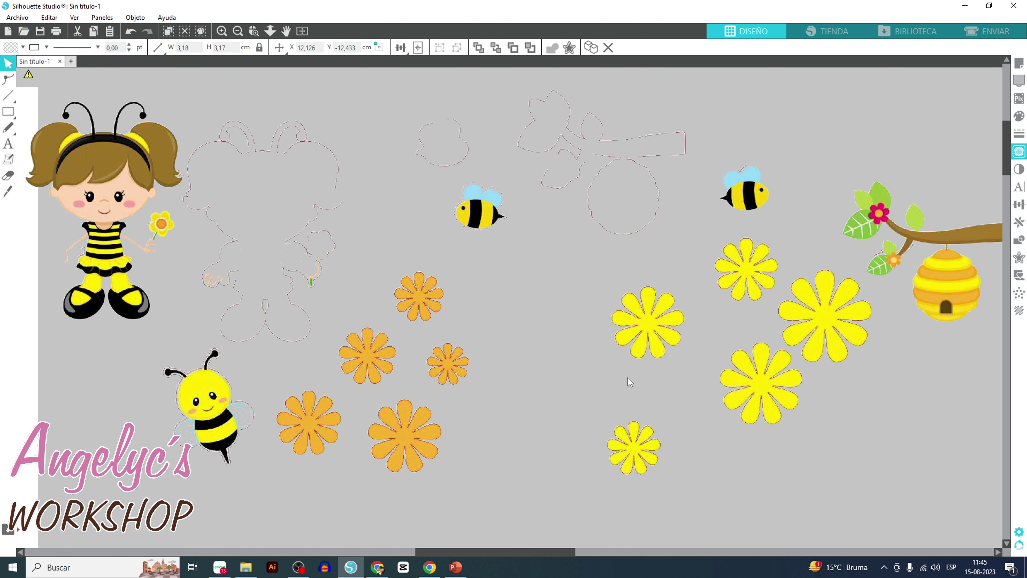
drag(635, 449, 704, 446)
key(Escape)
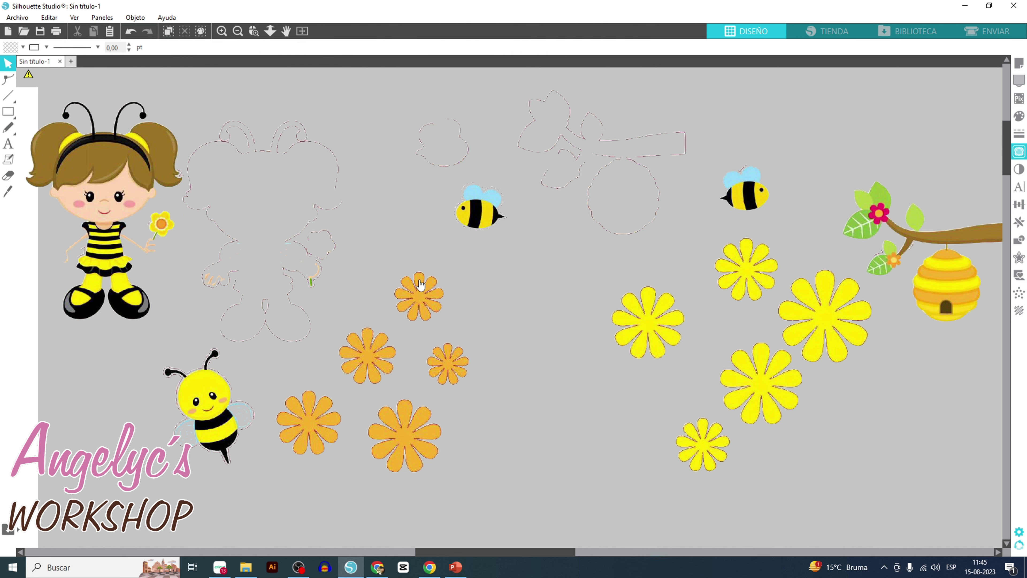
Step: Create a second blank document and return to the first one
click(74, 63)
click(35, 61)
click(582, 202)
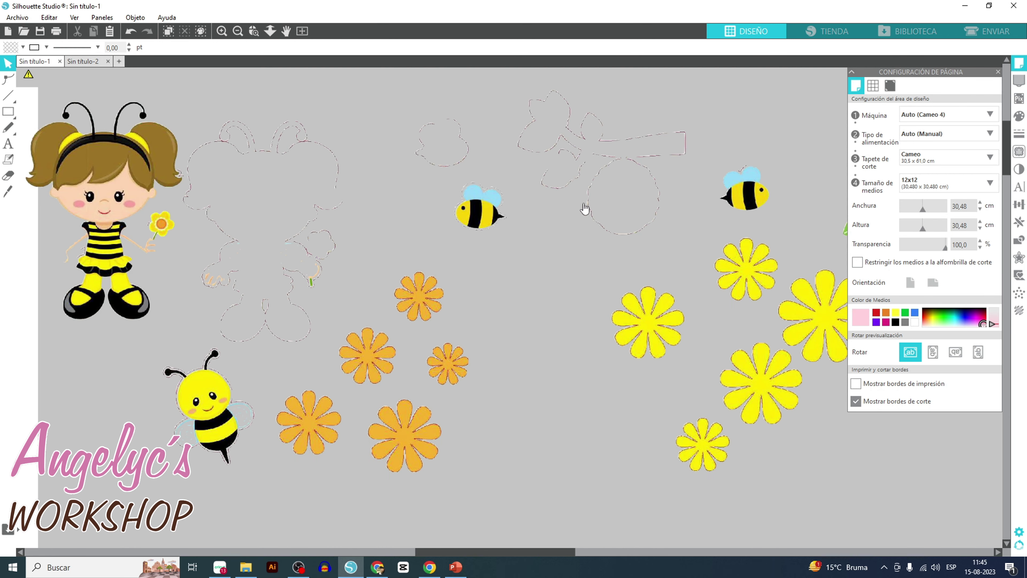
Step: Switch to Cricut Design Space and delete all the artwork from the canvas
key(alt+Tab)
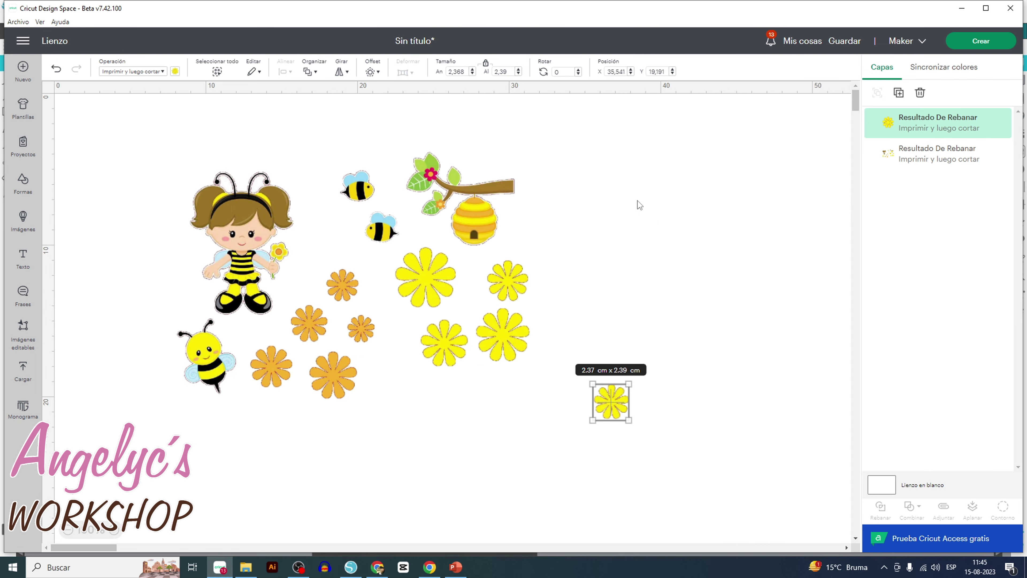
drag(172, 140, 632, 424)
key(Delete)
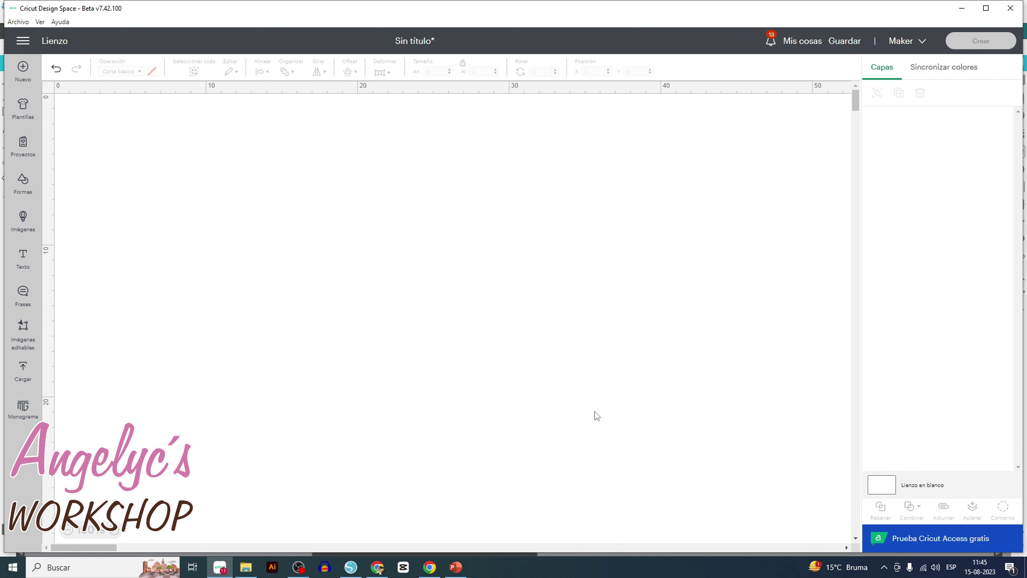
Step: Switch to the CAKETOPPER 1 presentation in PowerPoint and set its print range to all slides
click(457, 566)
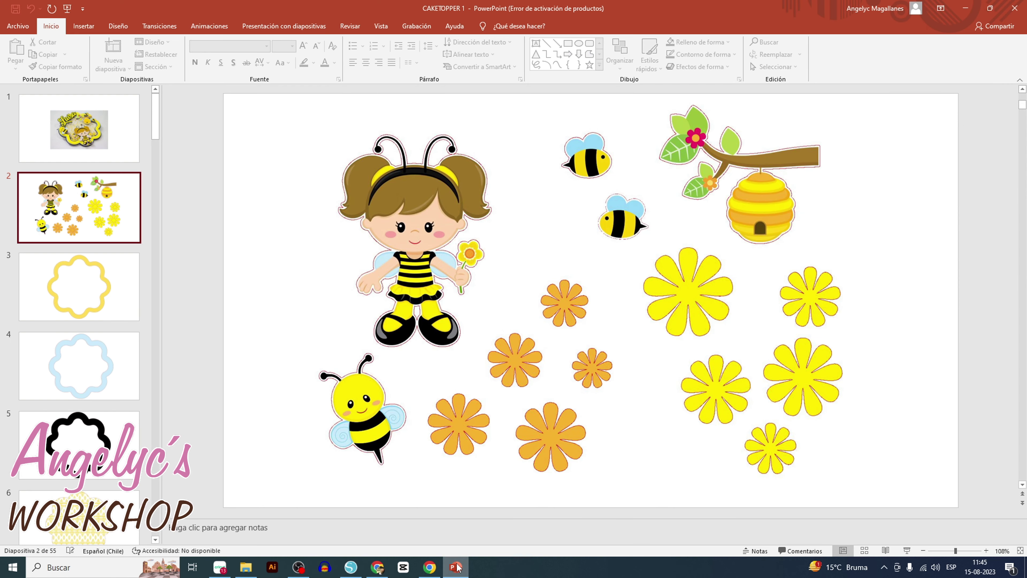
click(18, 26)
click(59, 214)
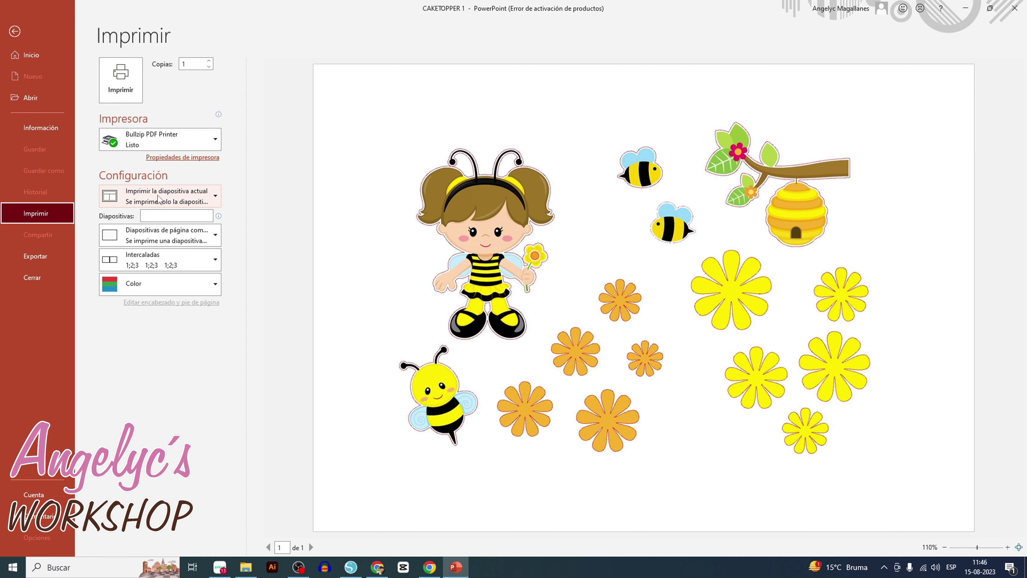
click(169, 198)
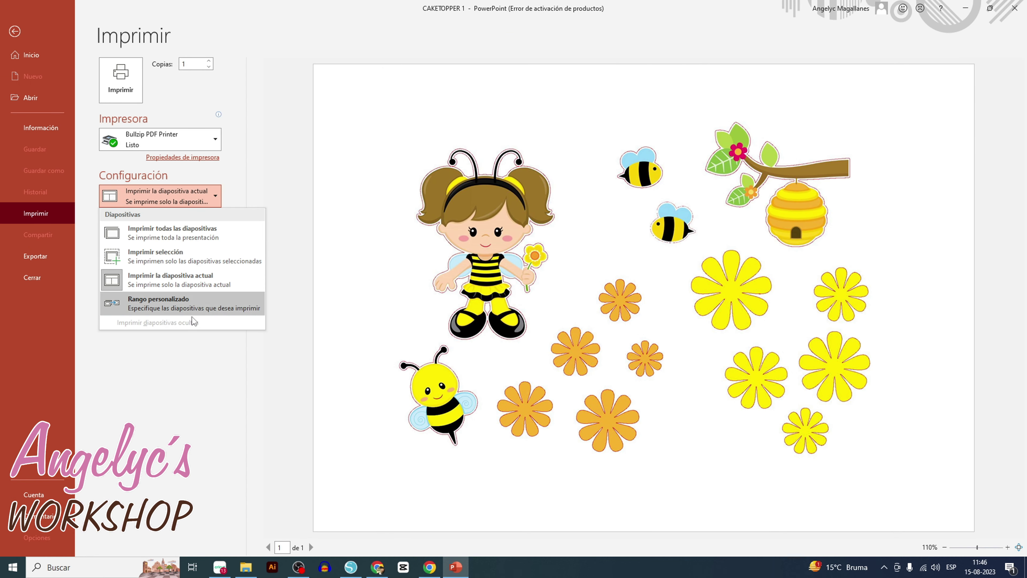
click(167, 231)
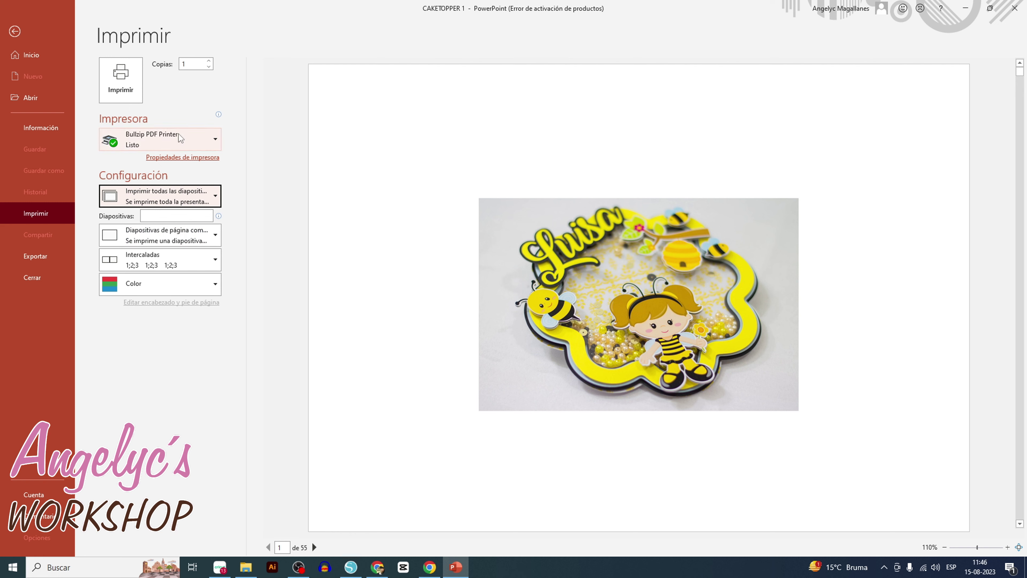
Step: Print the presentation with Bullzip PDF Printer, saving it to the desktop folder as CAKETOPPER 1.pdf
click(170, 142)
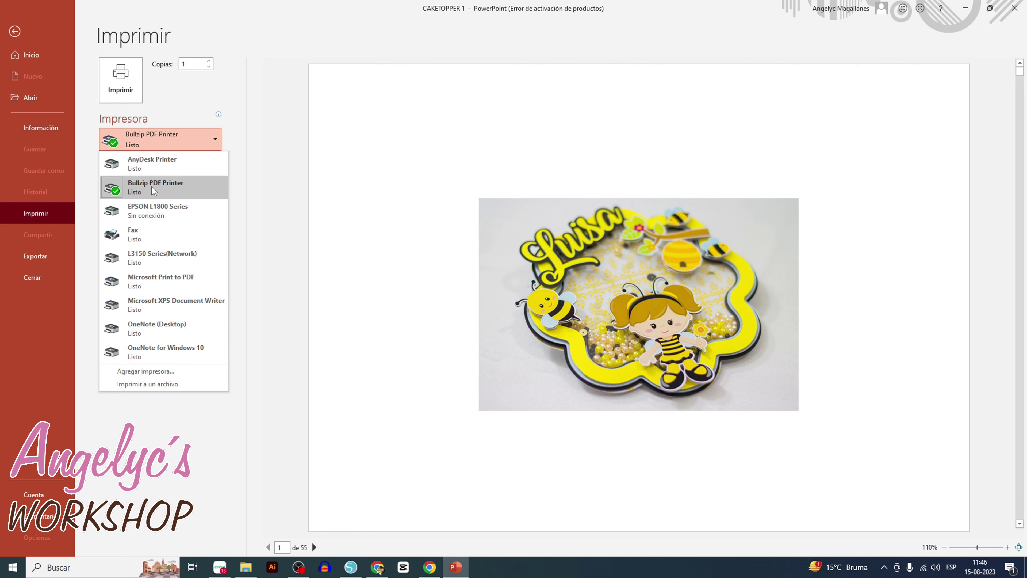
click(162, 186)
click(121, 82)
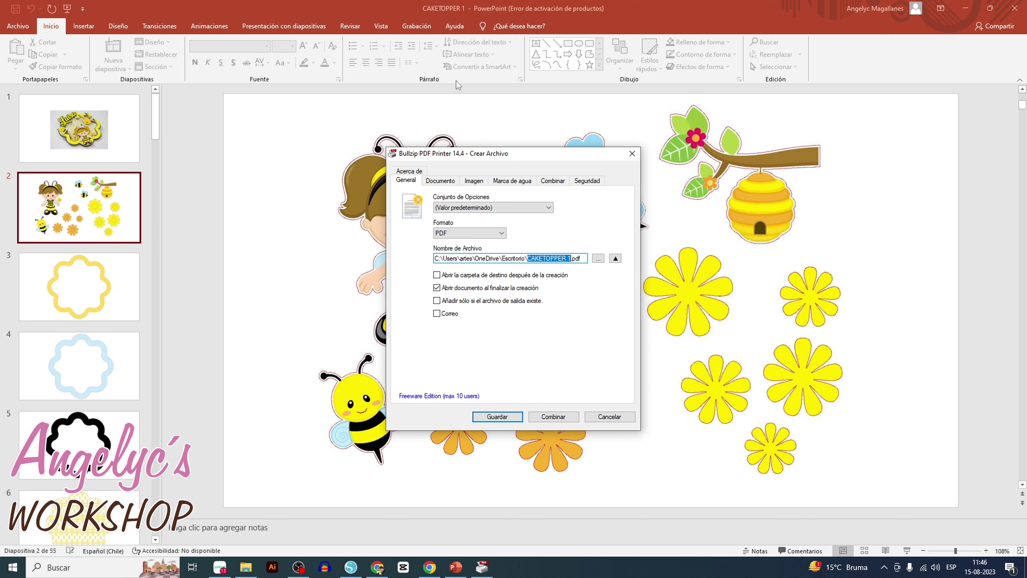
click(517, 420)
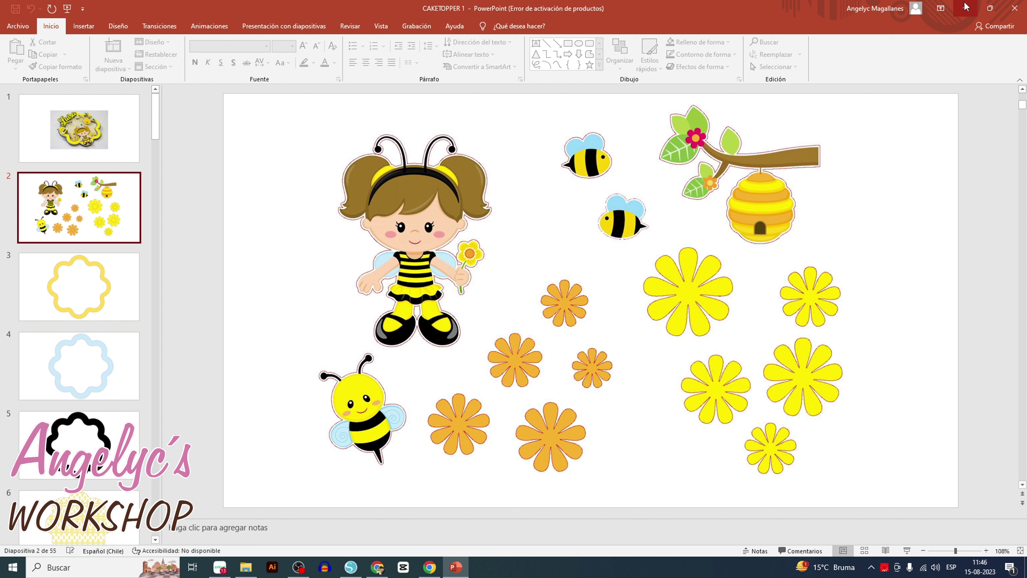
Step: Show the desktop, view the CAKETOPPER 1.png image and close it
right_click(710, 560)
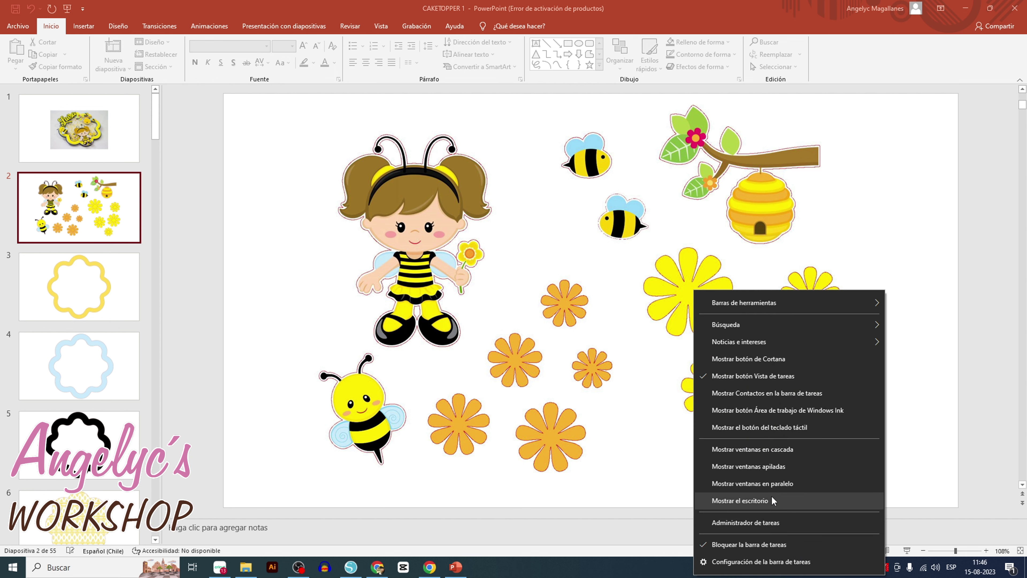
click(774, 501)
click(424, 198)
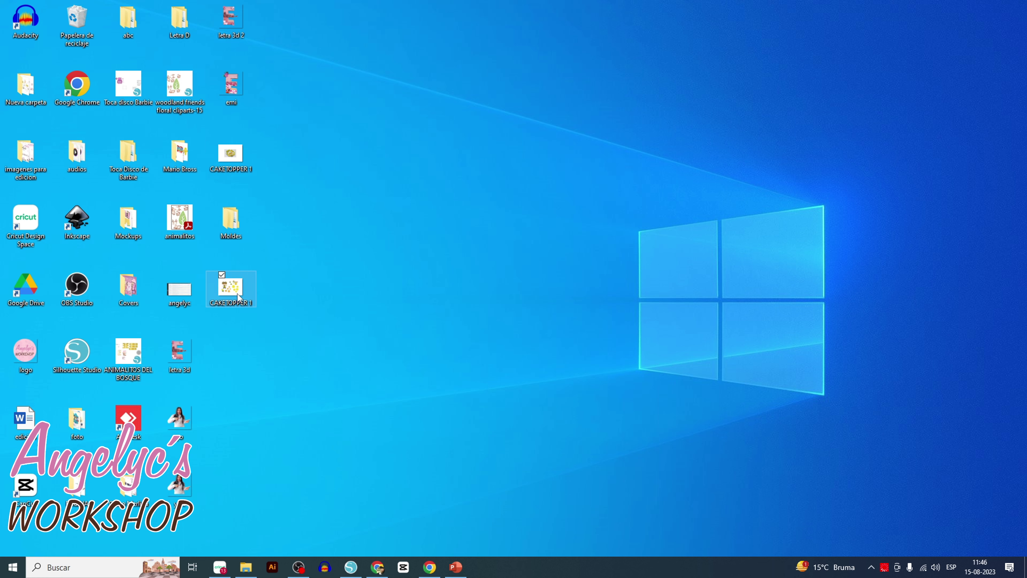
double_click(236, 153)
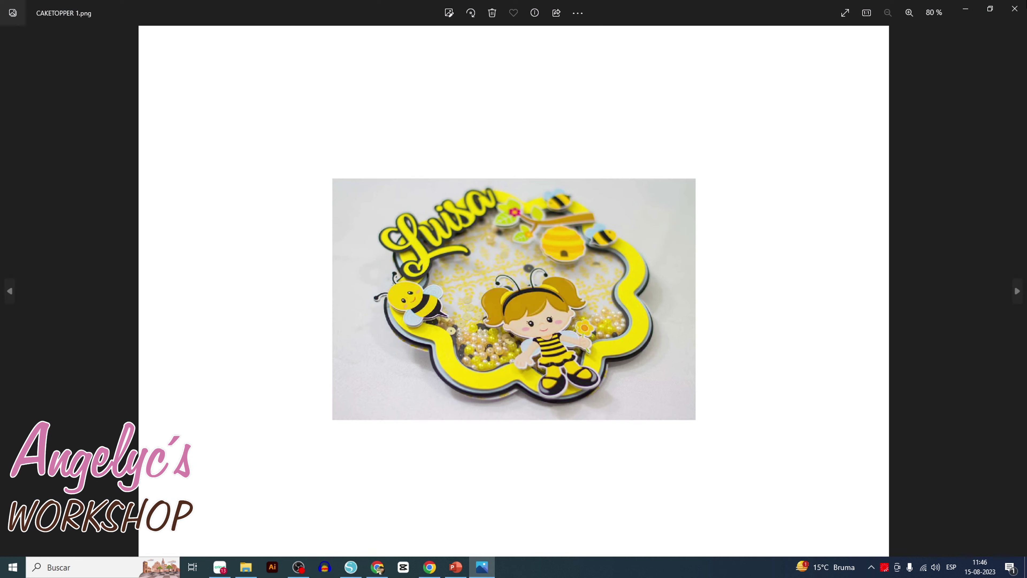
key(alt+F4)
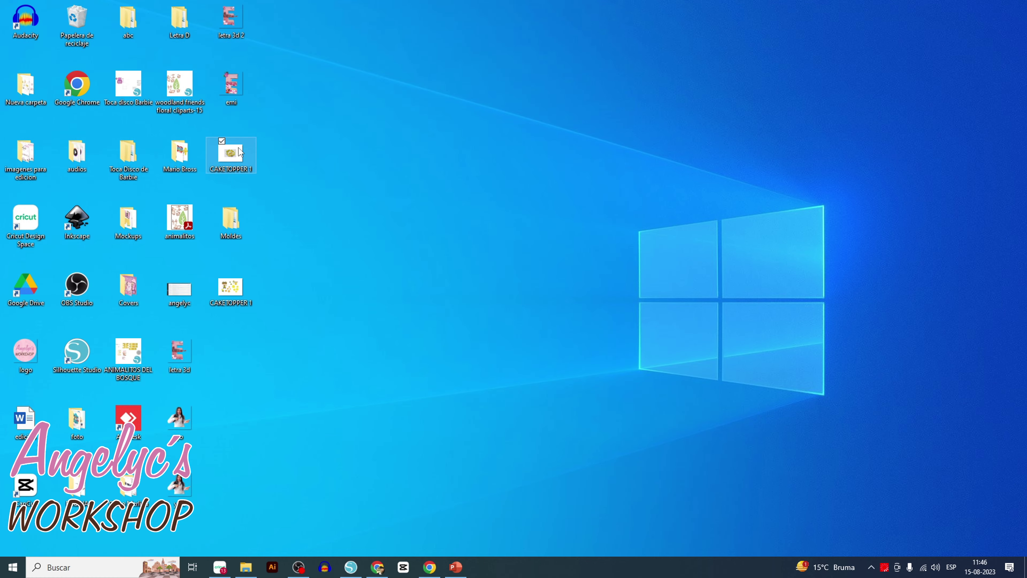
Step: Open CAKETOPPER 1.pdf from the desktop, look through its first pages and close it
double_click(239, 150)
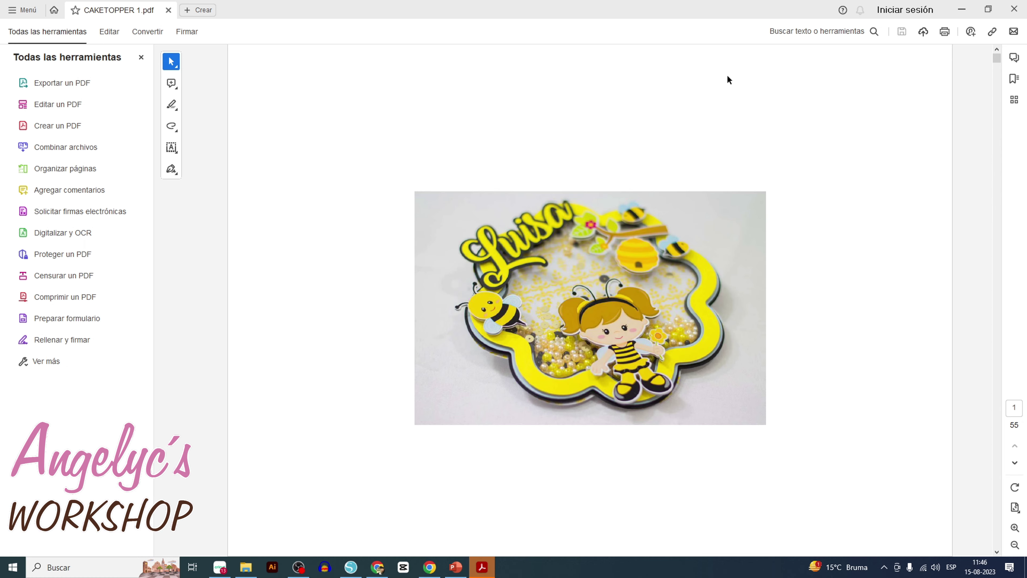
scroll(687, 251, down, 10)
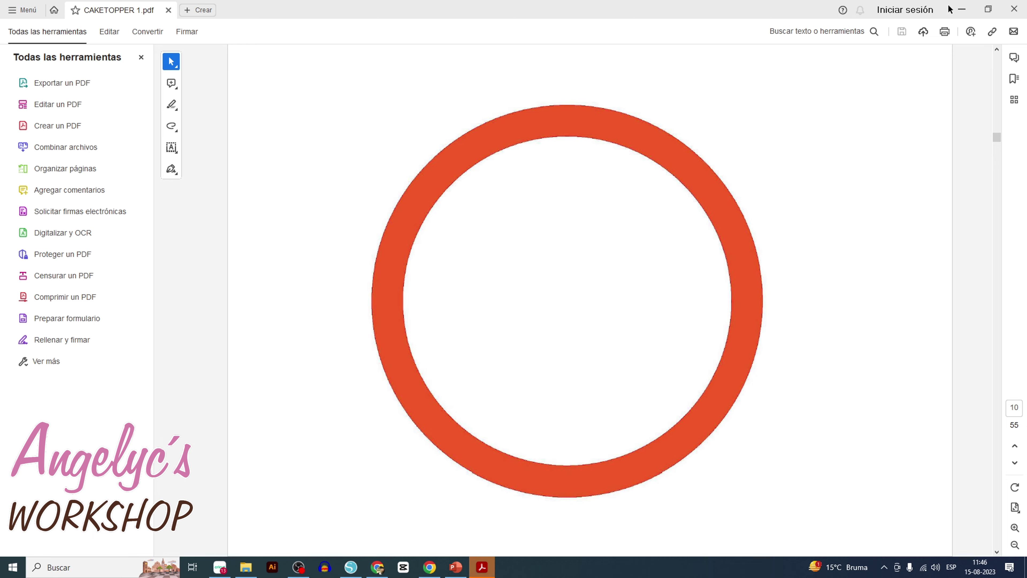
click(1015, 9)
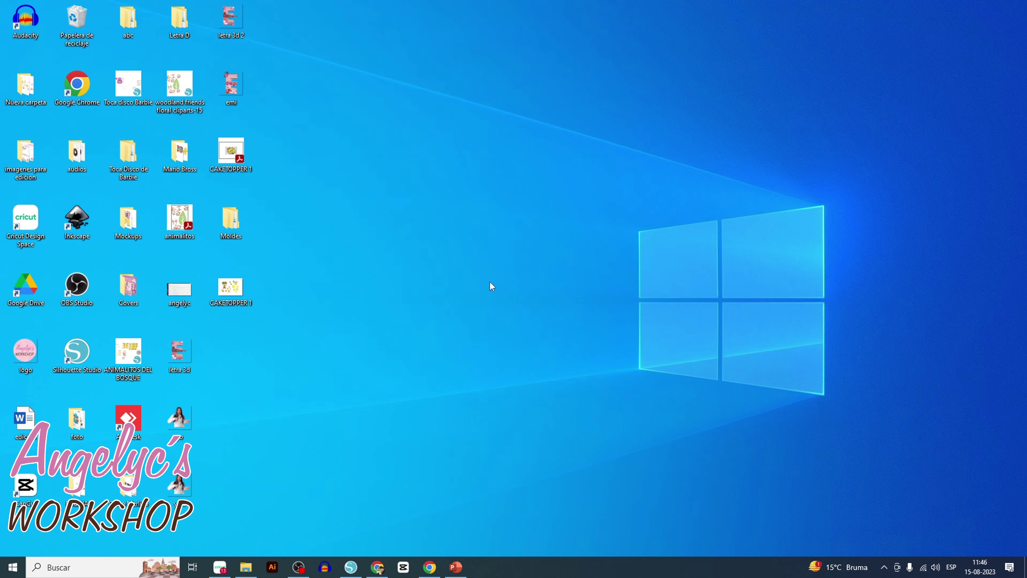
Step: Switch to Chrome and open the iLovePDF website
click(430, 567)
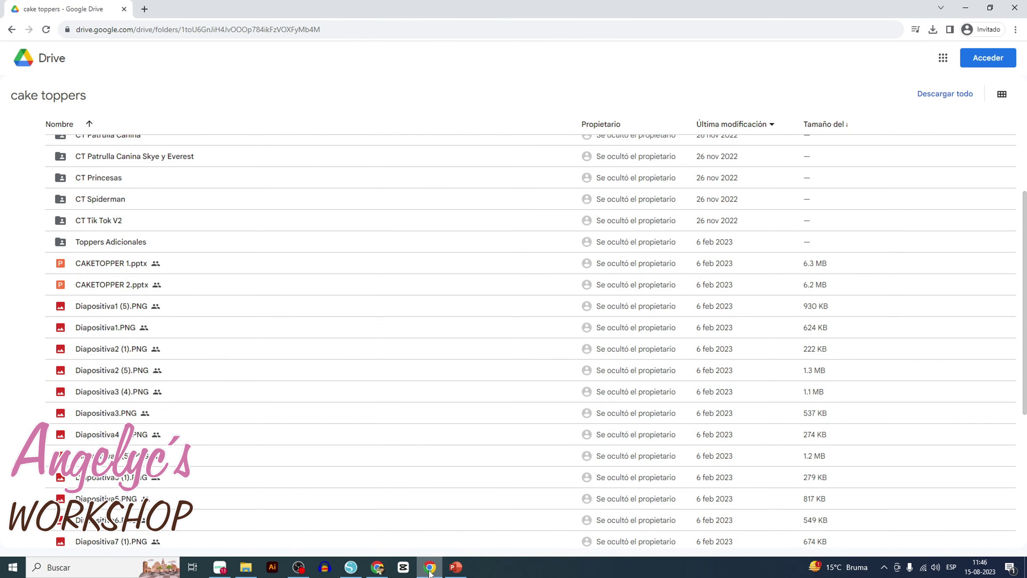
click(377, 567)
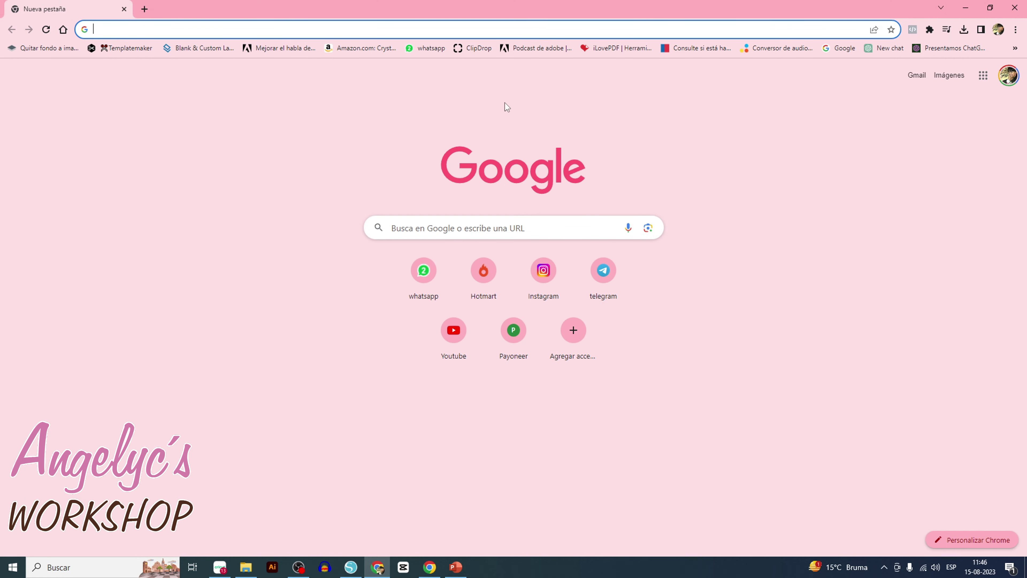
click(490, 227)
text(ilo)
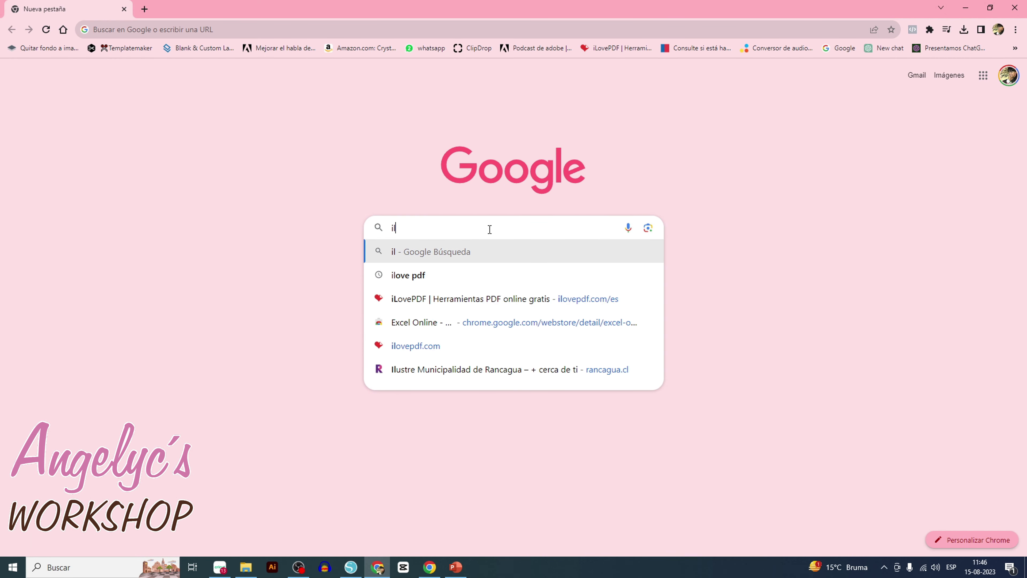
click(445, 298)
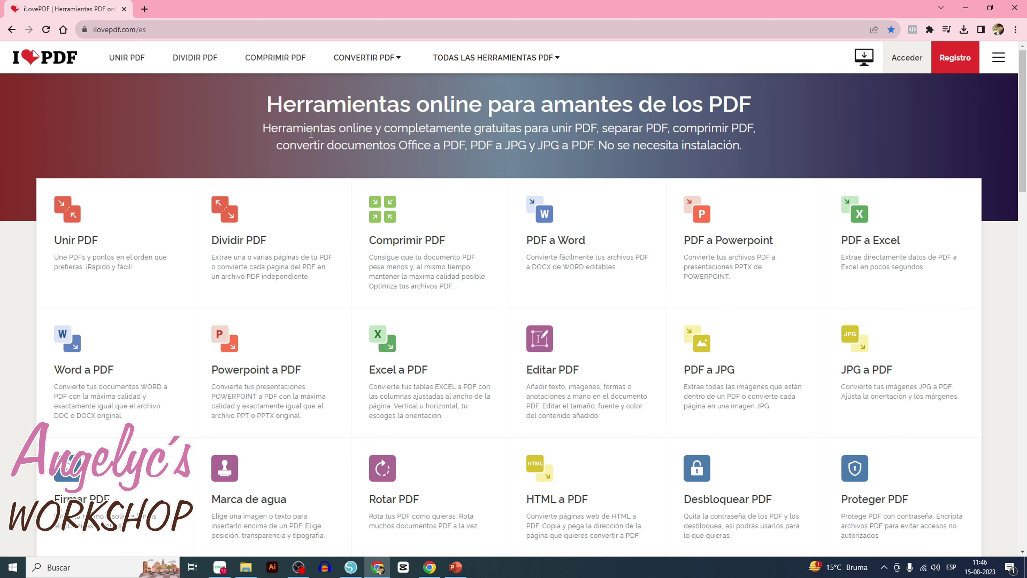
Step: Open the Split PDF tool and load CAKETOPPER 1.pdf from the desktop
scroll(706, 302, down, 1)
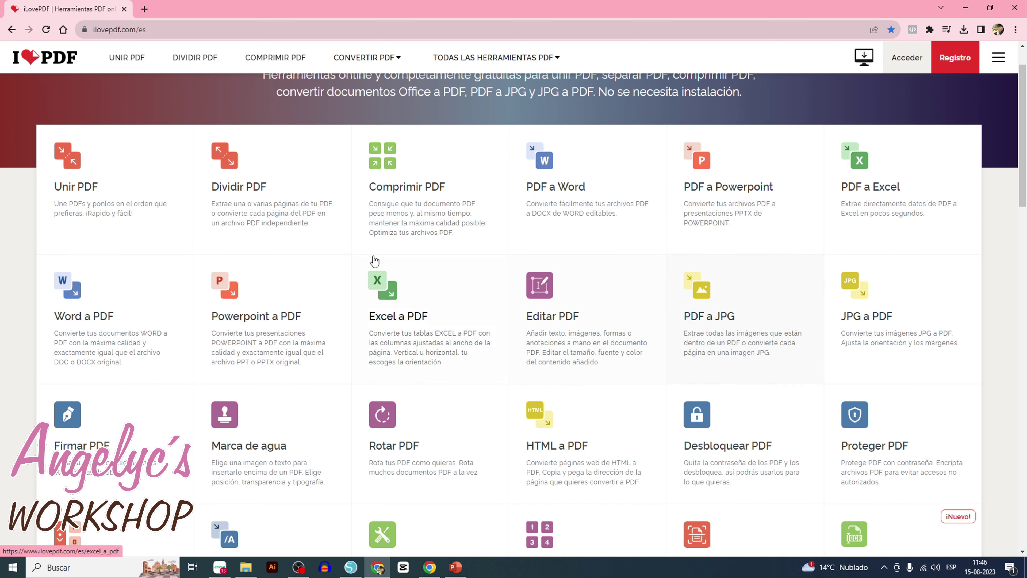
click(236, 182)
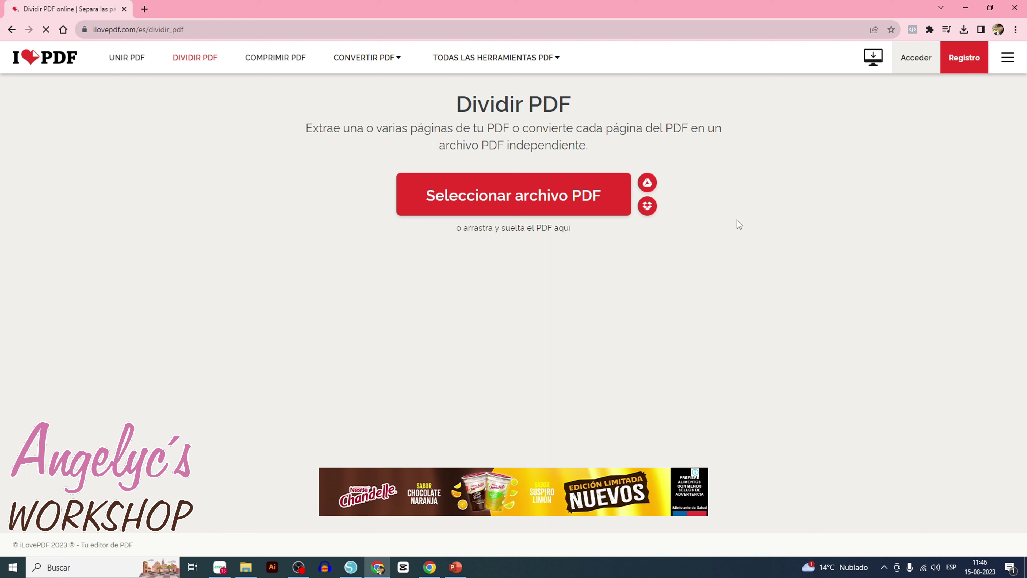
click(546, 195)
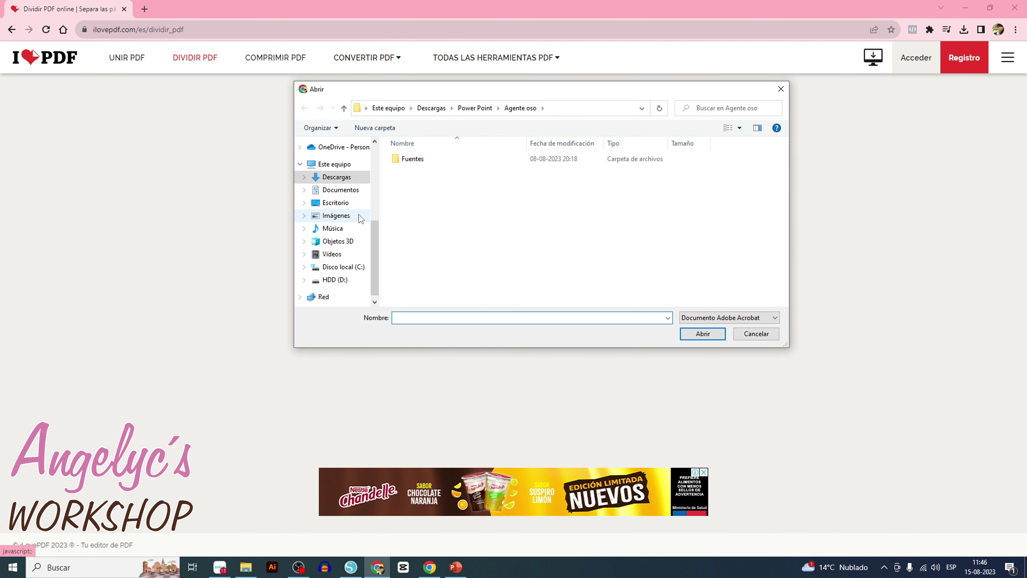
click(334, 202)
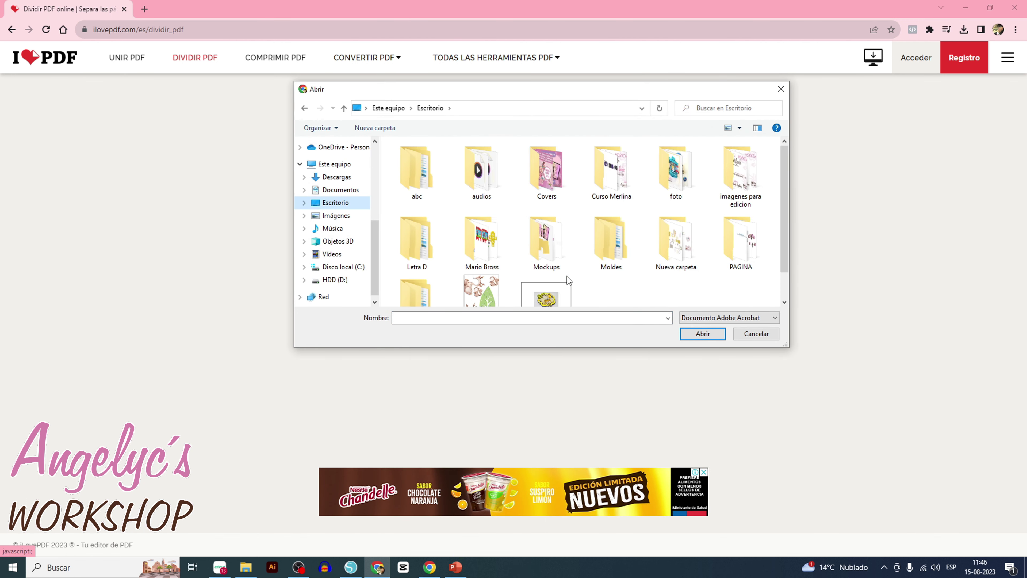
scroll(567, 276, down, 1)
double_click(570, 262)
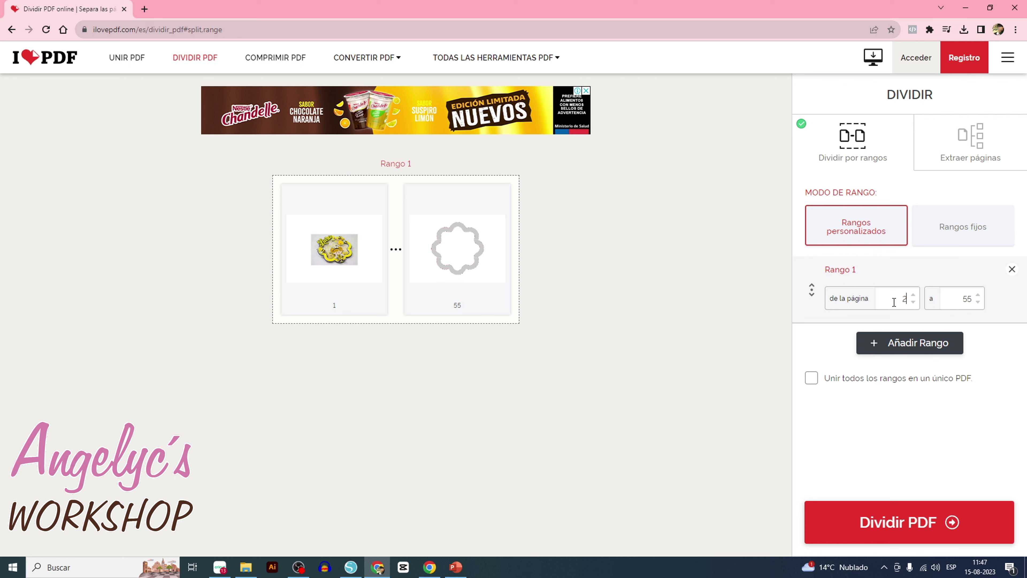
Step: Set range 1 to run from page 2 to page 2 and add a second range
drag(964, 297, 995, 300)
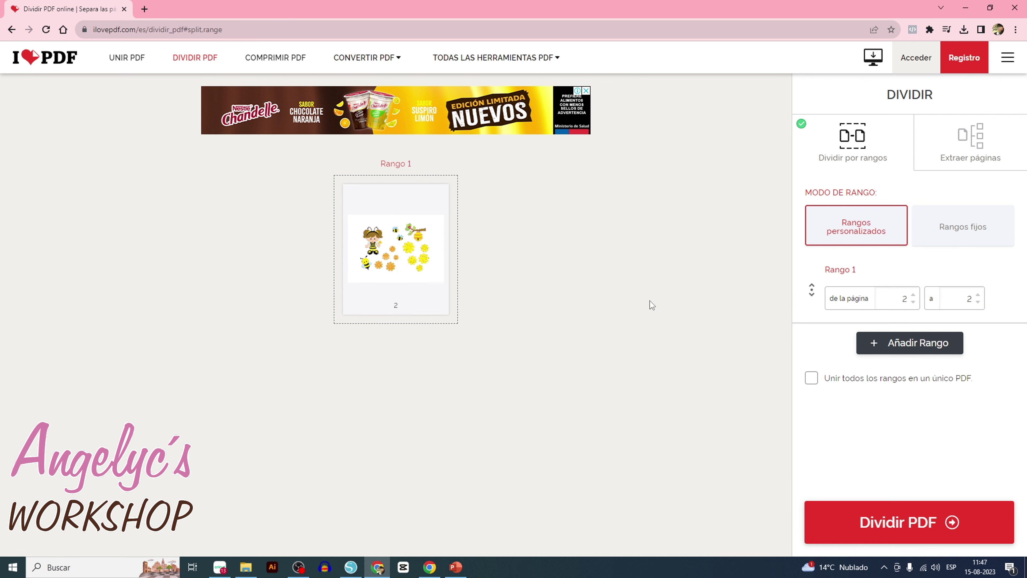
click(935, 343)
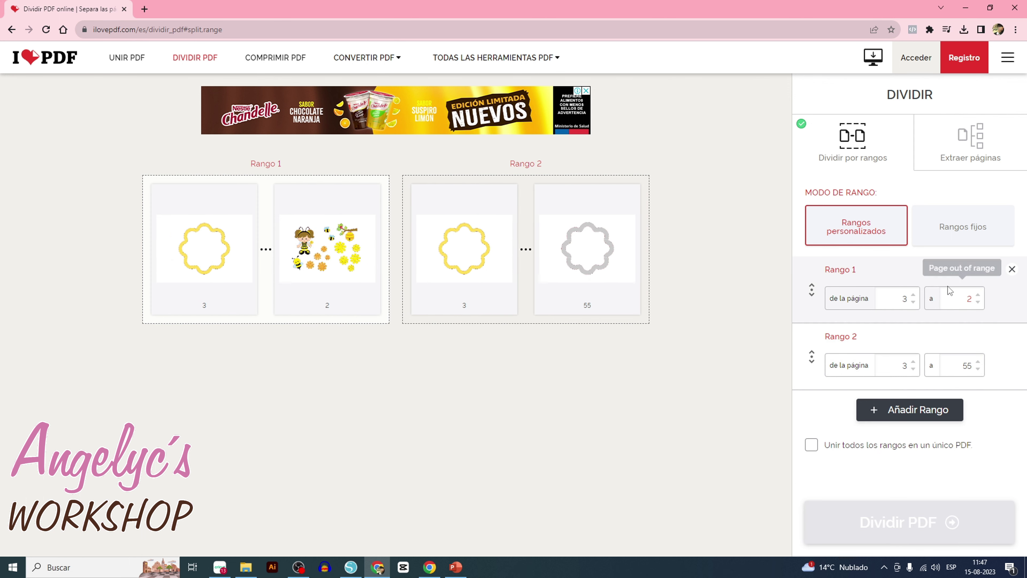
double_click(966, 298)
text(3)
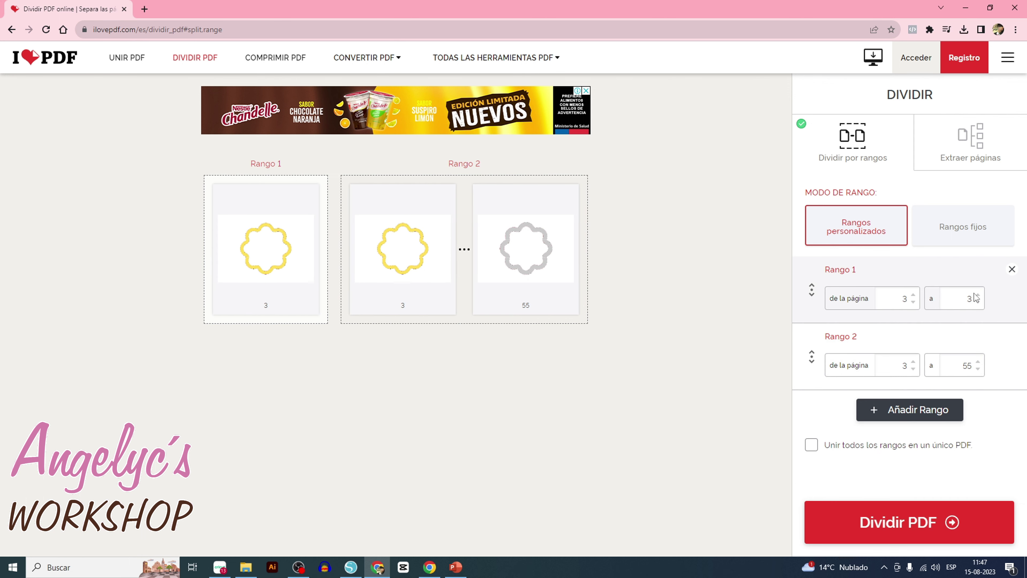
click(913, 301)
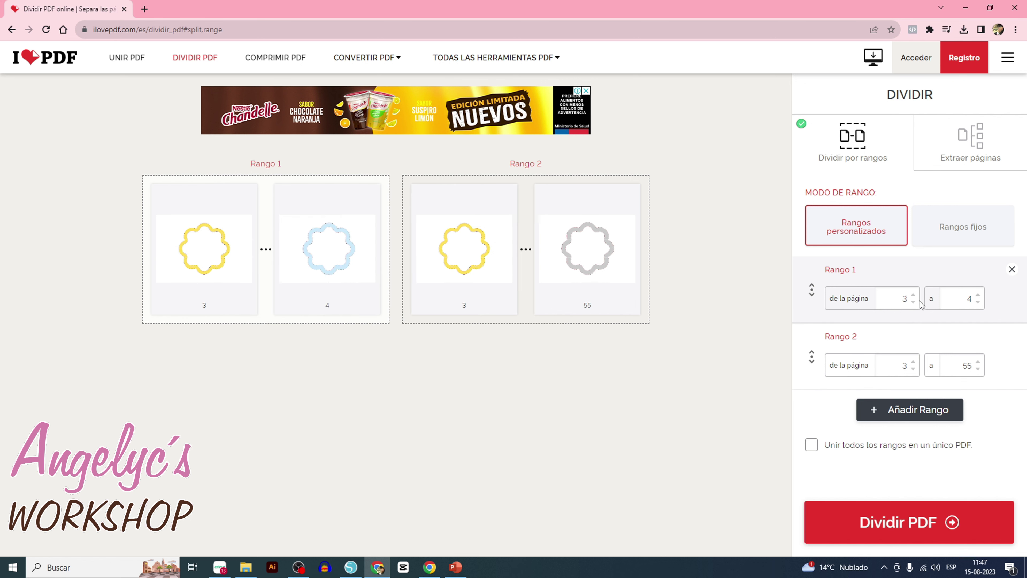
click(978, 302)
click(978, 302)
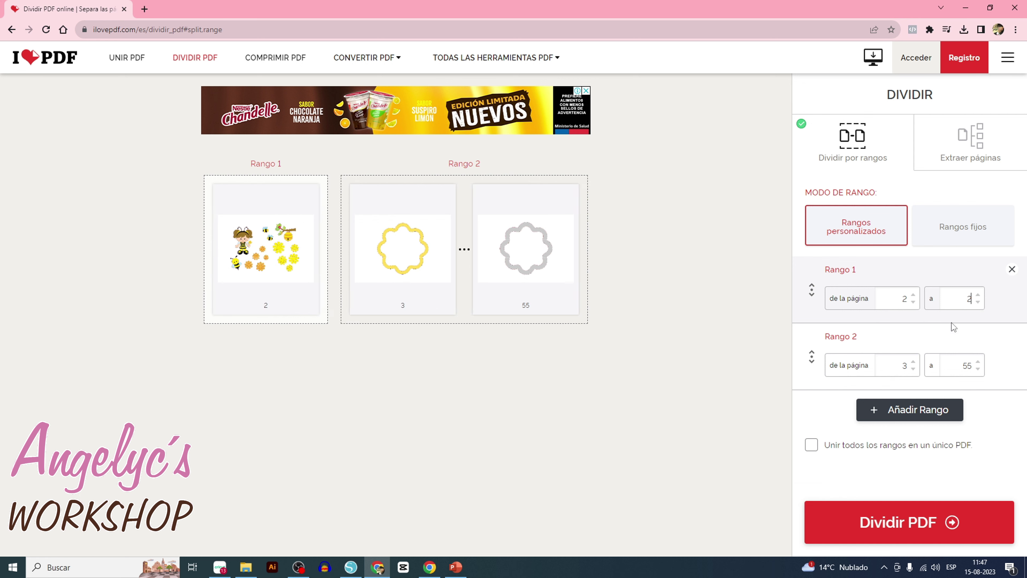
Step: Set the end page of range 2 to 3 so it covers only page 3
click(978, 368)
click(978, 368)
key(BackSpace)
text(6)
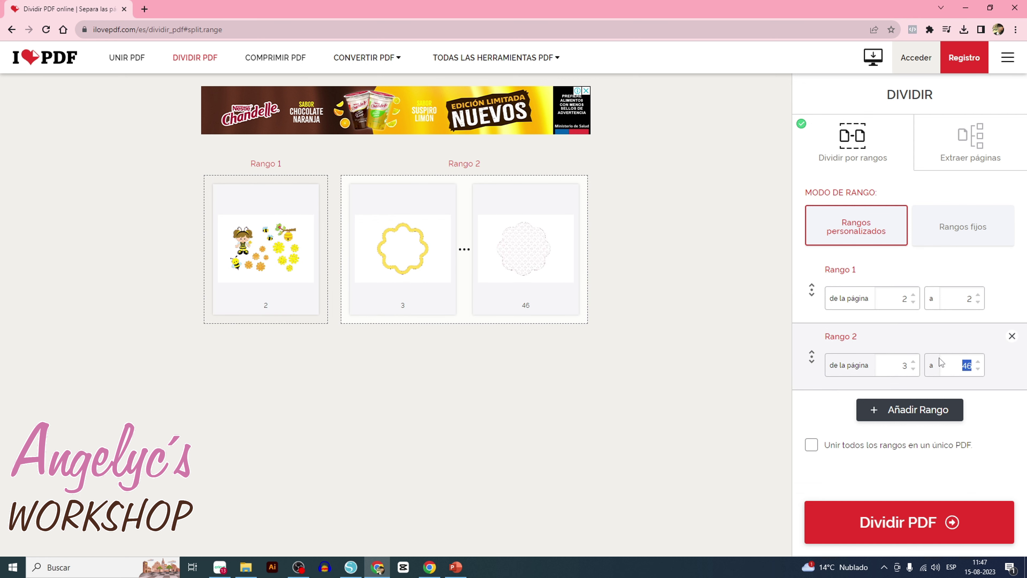
text(3)
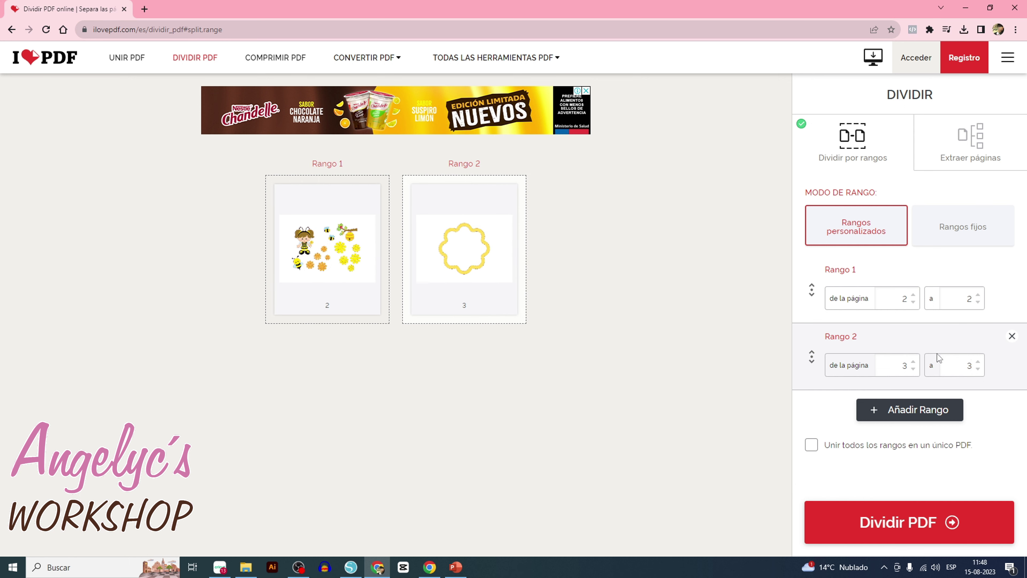
Step: Add a third range covering only page 4 and split the PDF
click(910, 410)
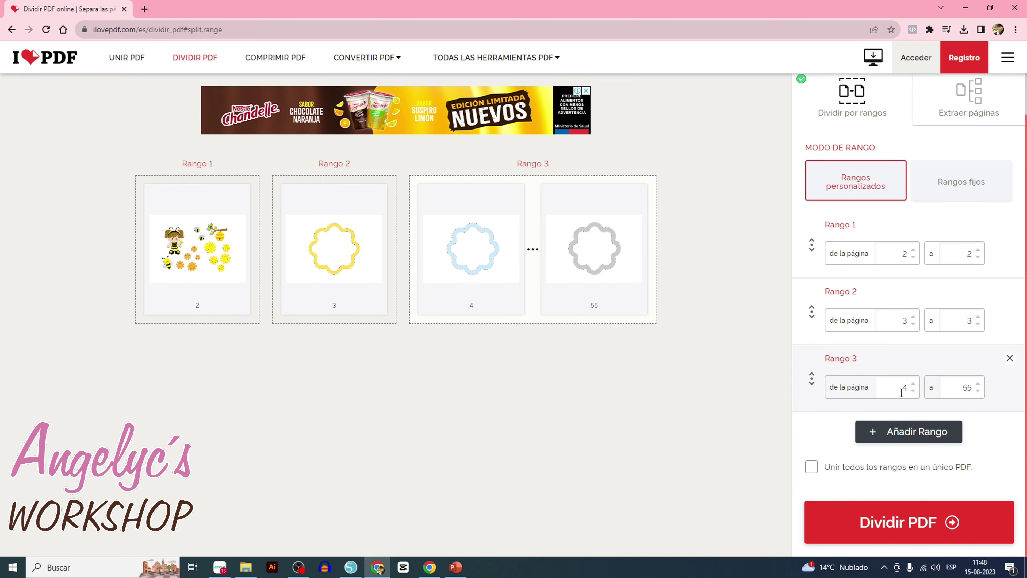
double_click(965, 387)
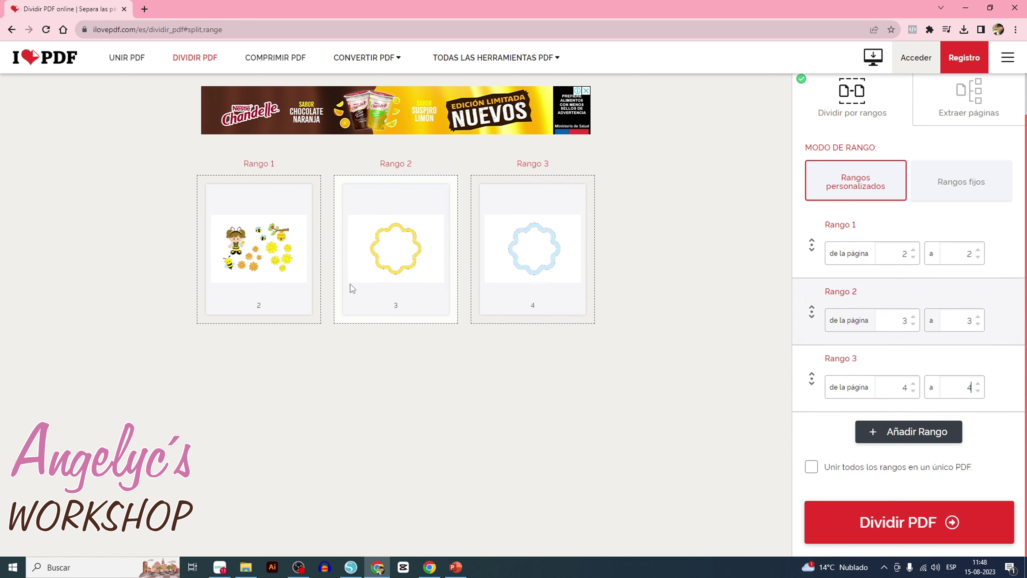
click(904, 524)
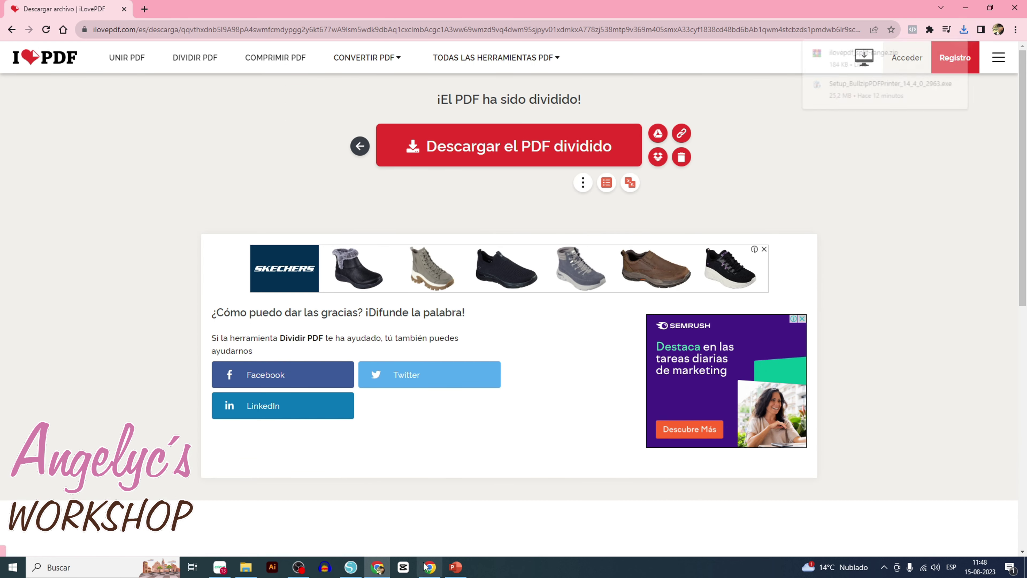
Step: Switch to File Explorer and extract the ilovepdf_split-range archive in Downloads into its own folder
click(246, 567)
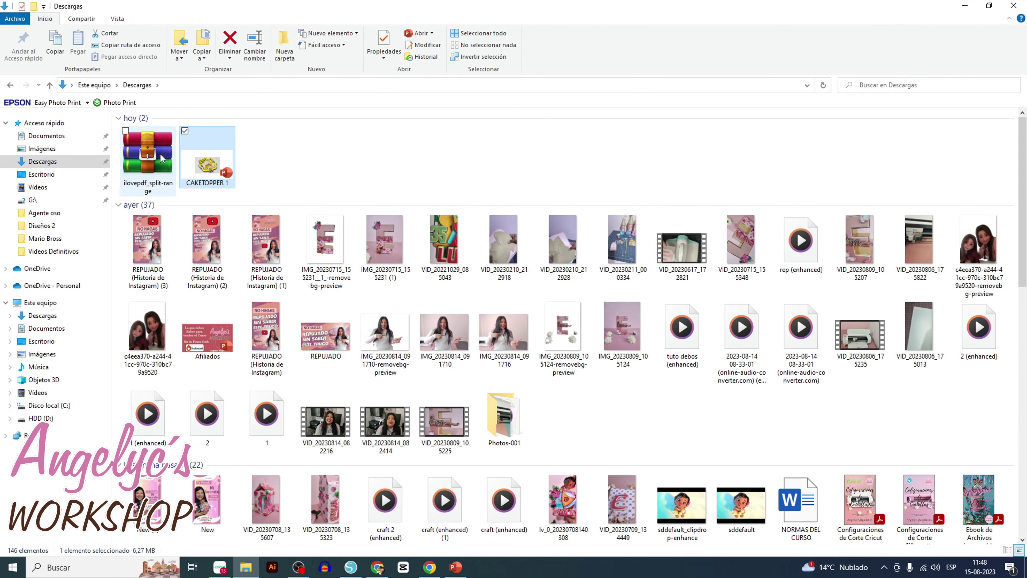
click(161, 156)
right_click(161, 156)
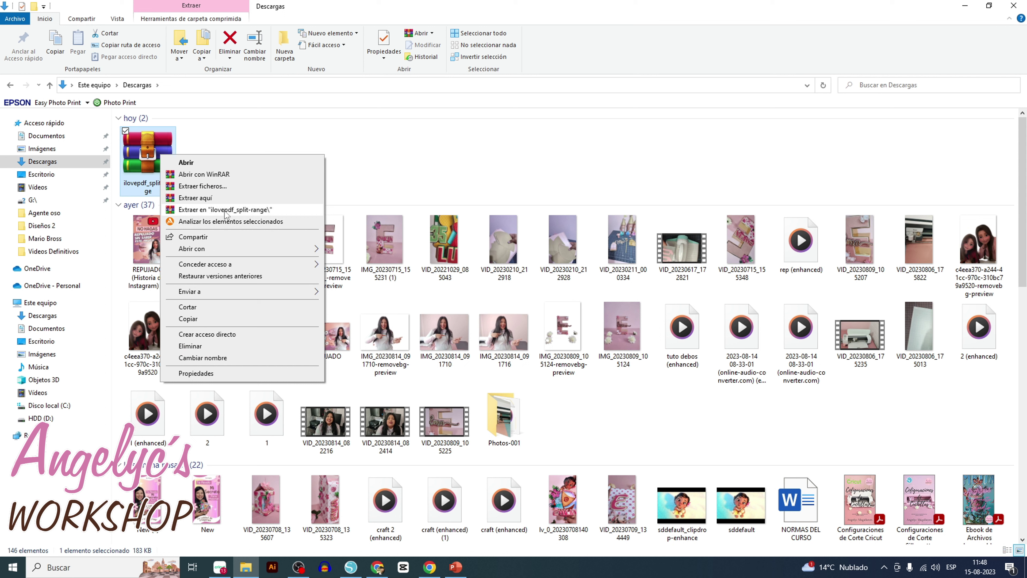
click(228, 210)
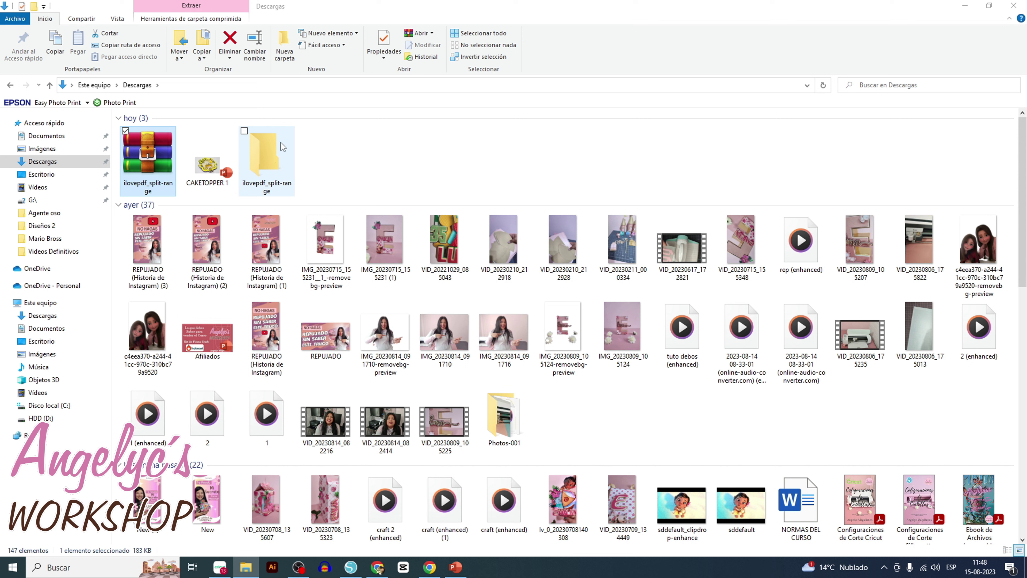
Step: Open the extracted ilovepdf_split-range folder and display its PDFs as extra large icons
click(282, 155)
double_click(282, 156)
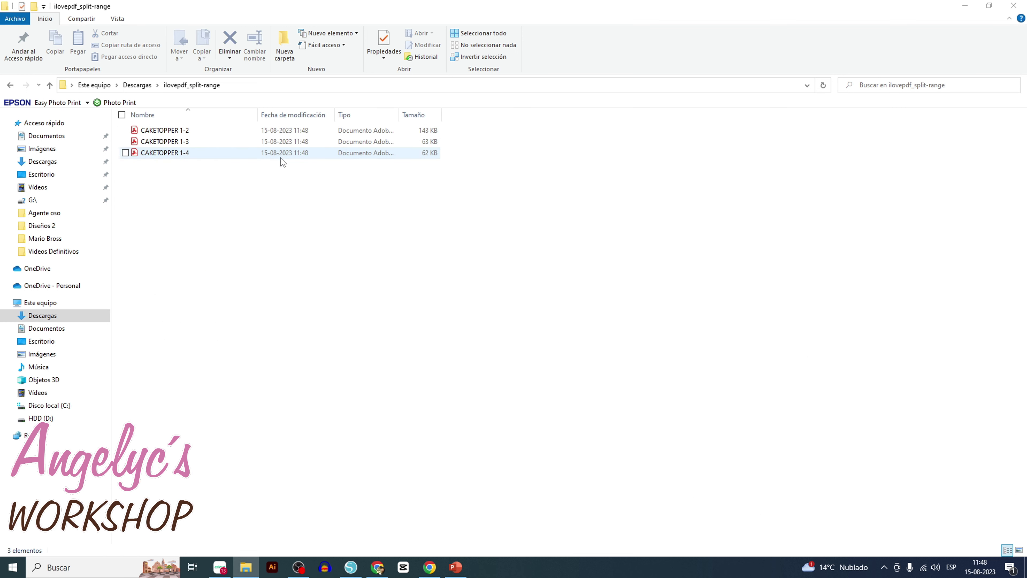
click(127, 20)
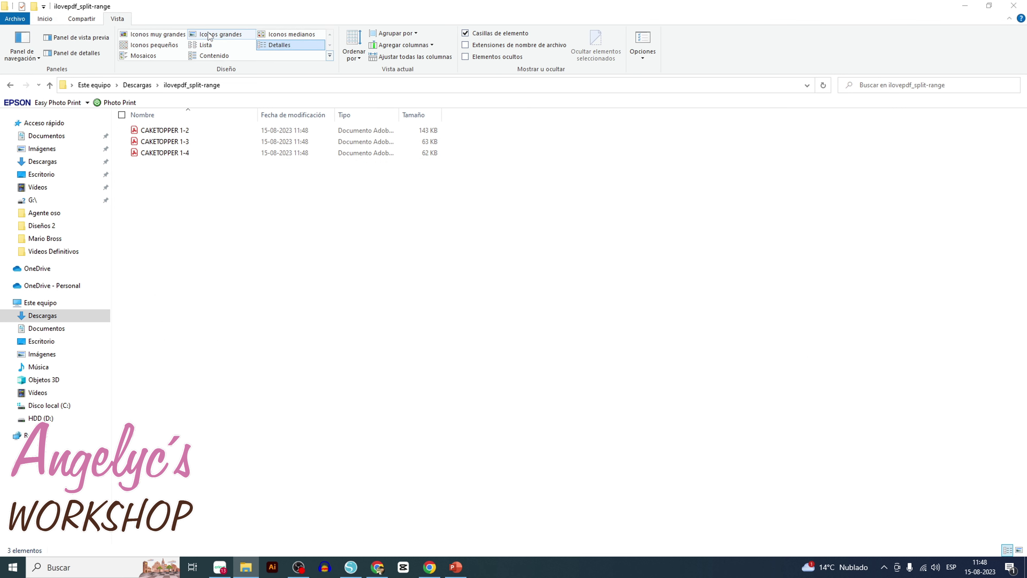
click(166, 37)
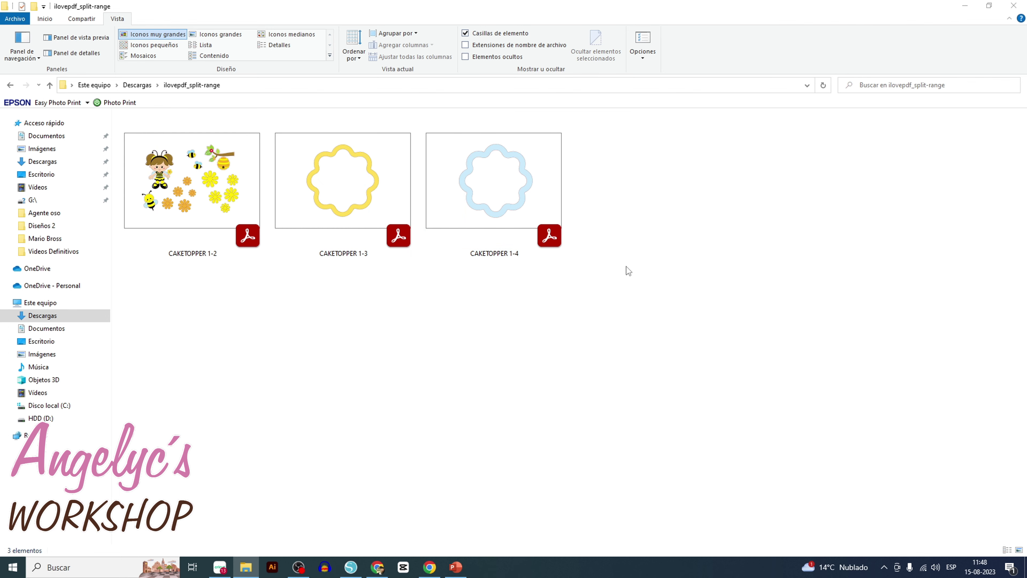
Step: Switch back to Chrome and open the PDF to JPG tool from the iLovePDF home page
click(377, 567)
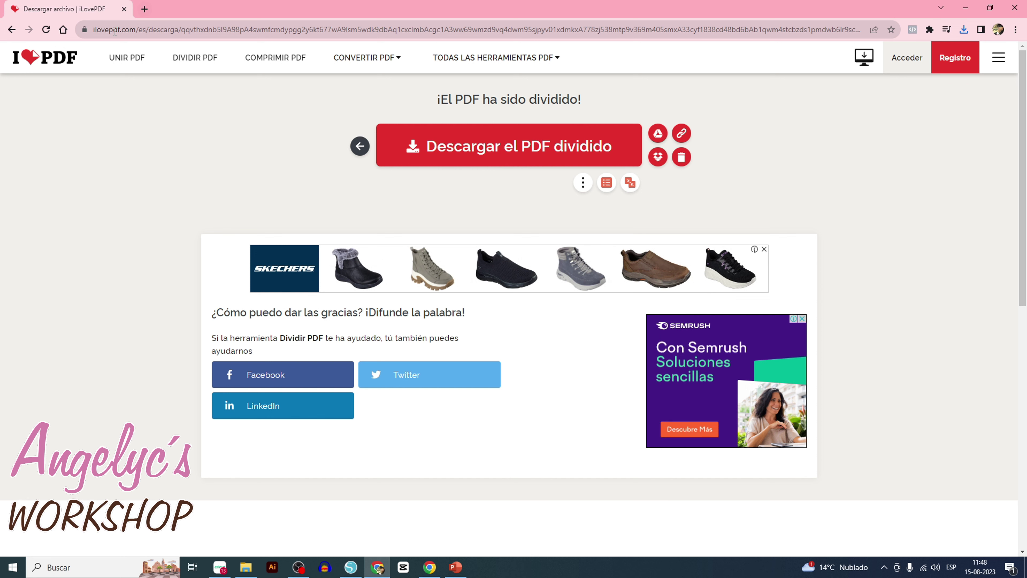
click(33, 58)
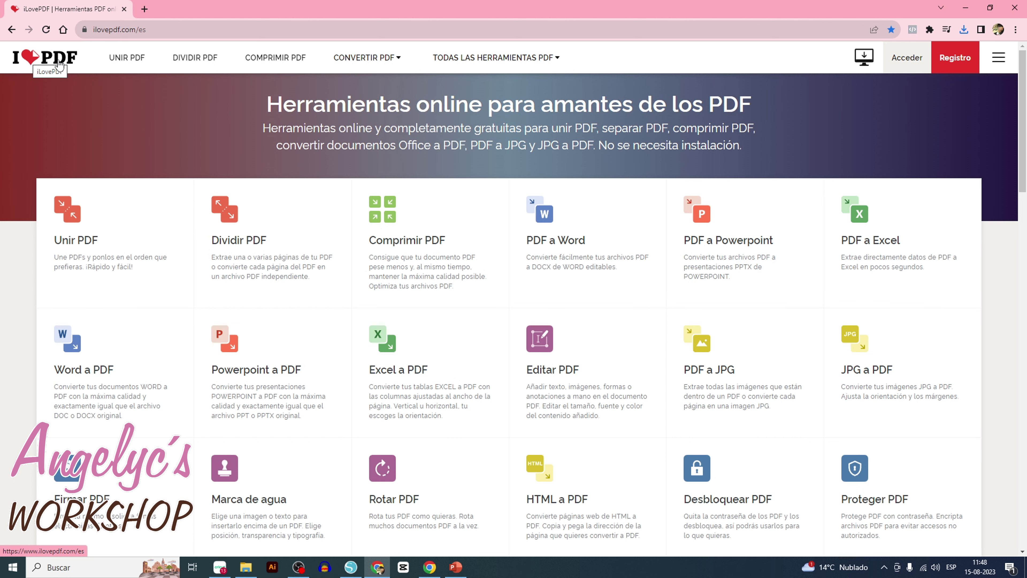
scroll(701, 251, down, 2)
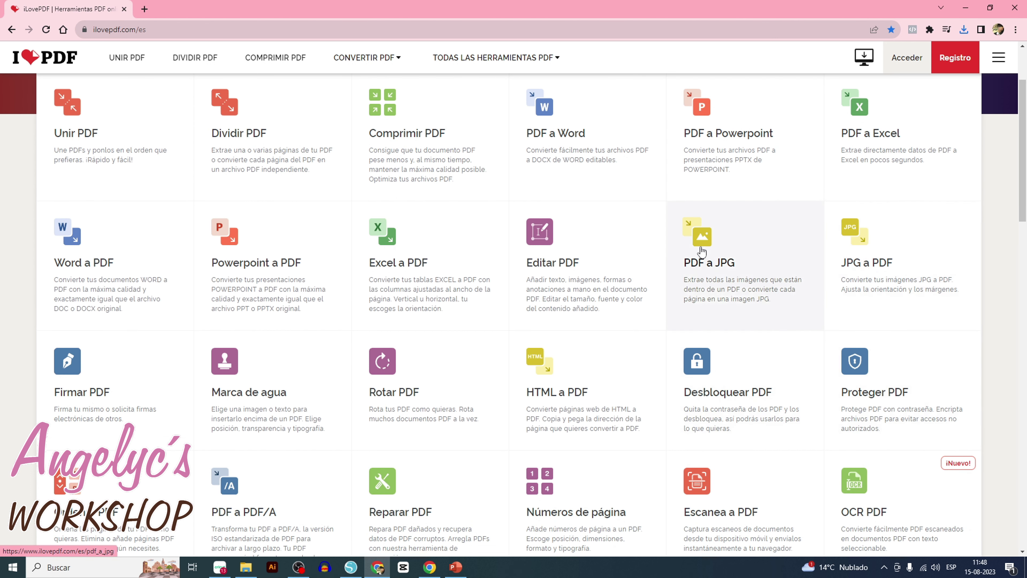
click(690, 260)
Step: Convert CAKETOPPER 1-3 from the ilovepdf_split-range folder in Downloads to JPG at normal quality, and show the Downloads folder in File Explorer
click(510, 199)
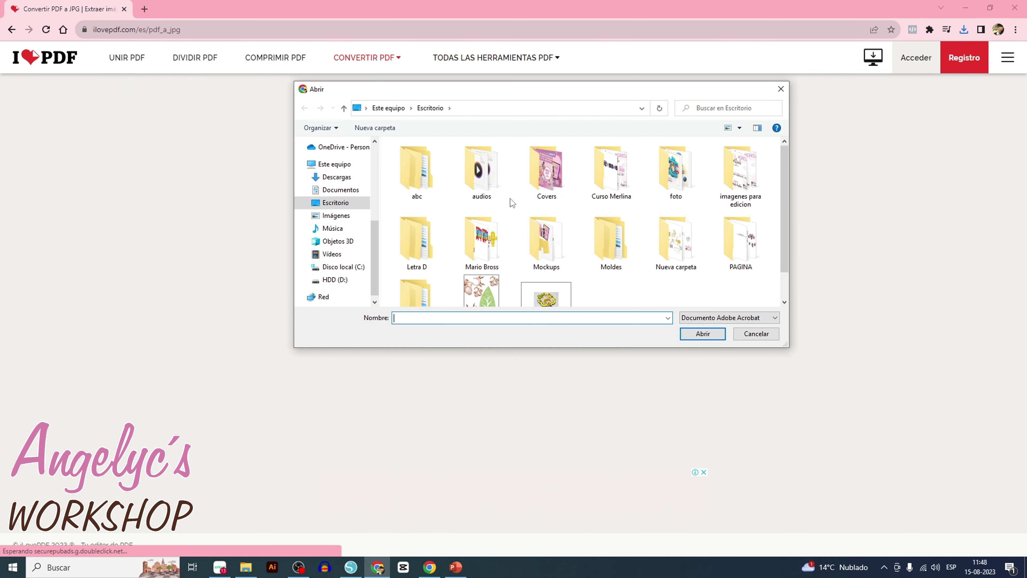
click(332, 178)
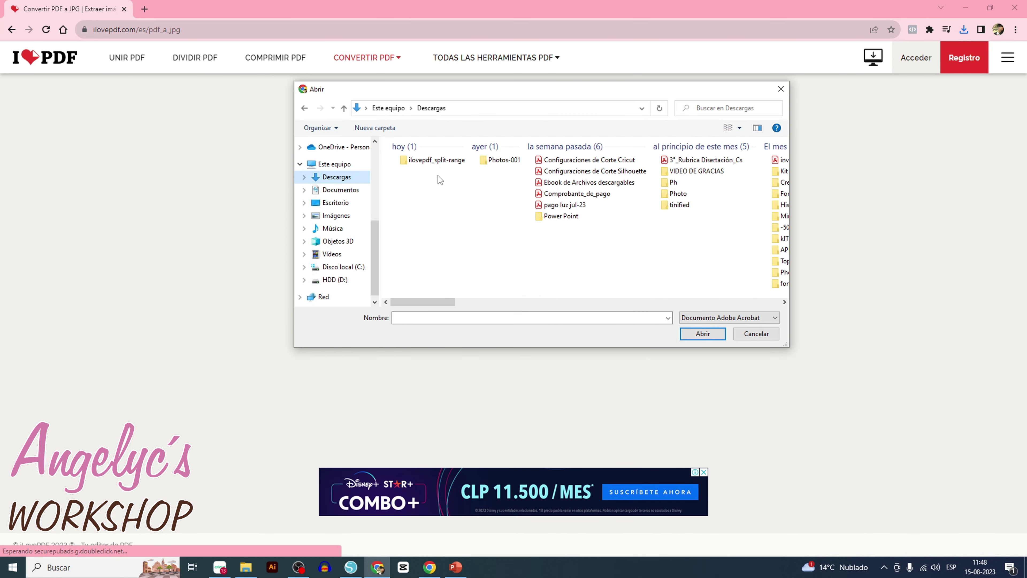
double_click(437, 161)
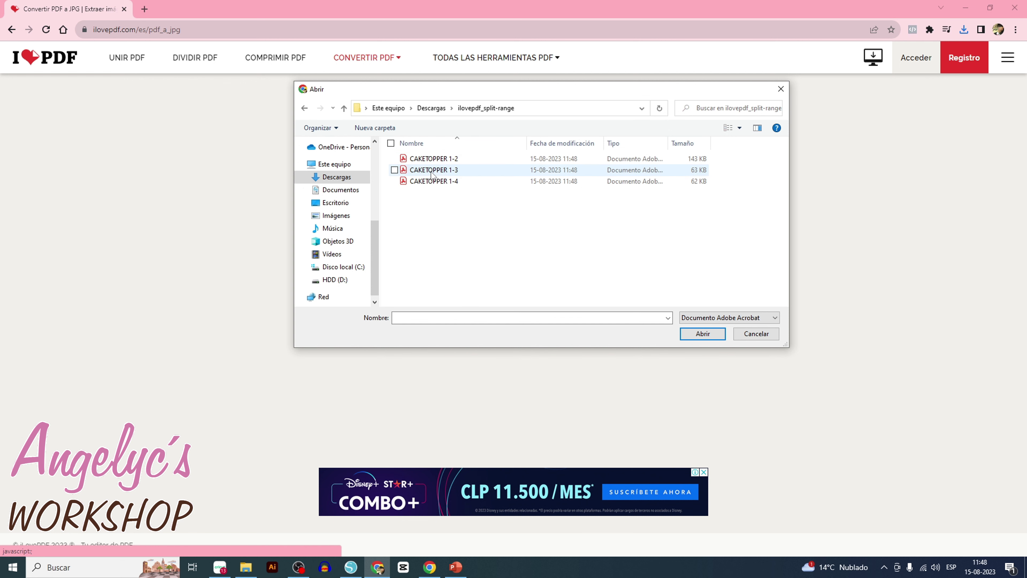
double_click(436, 171)
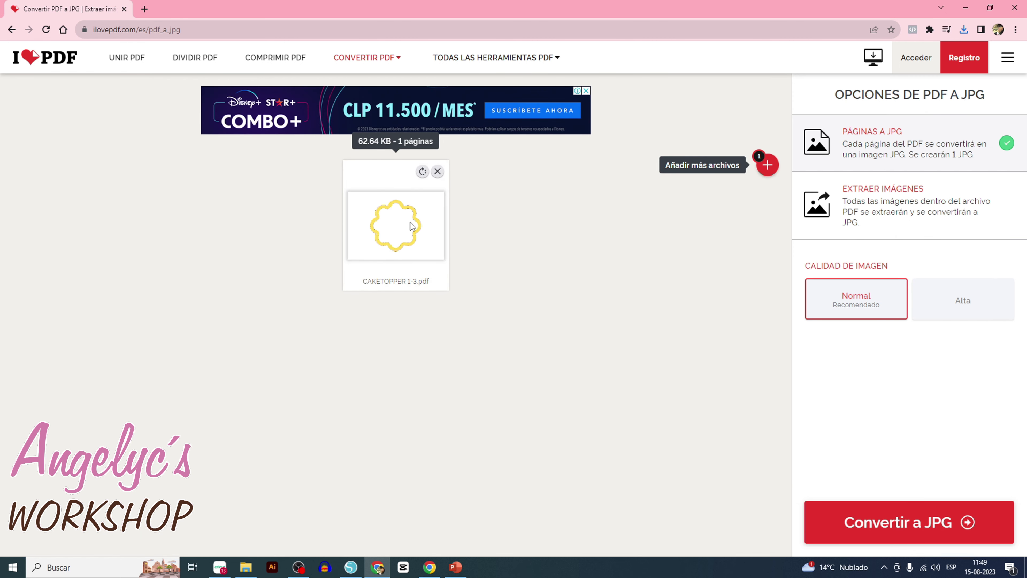
click(912, 522)
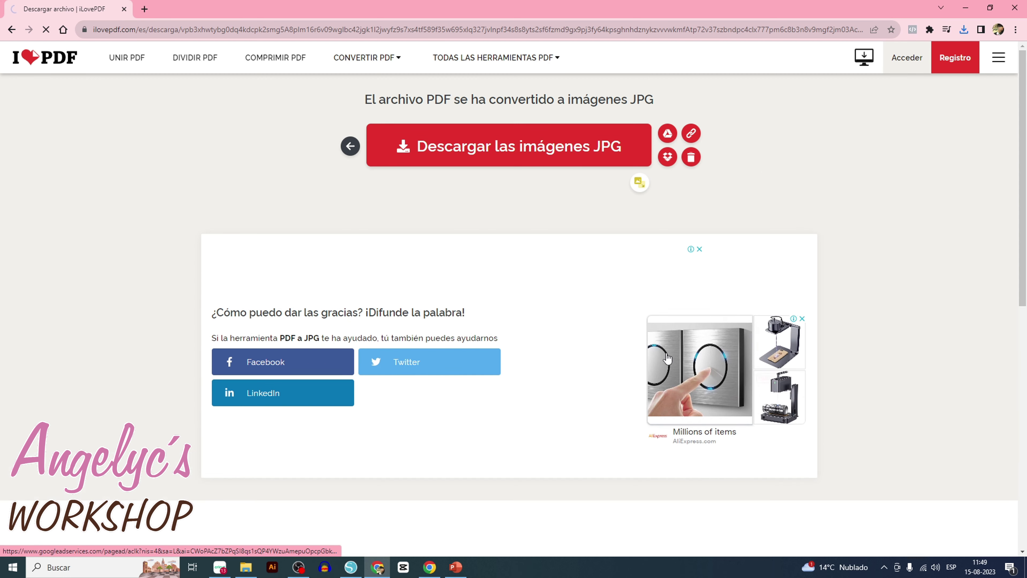
click(247, 566)
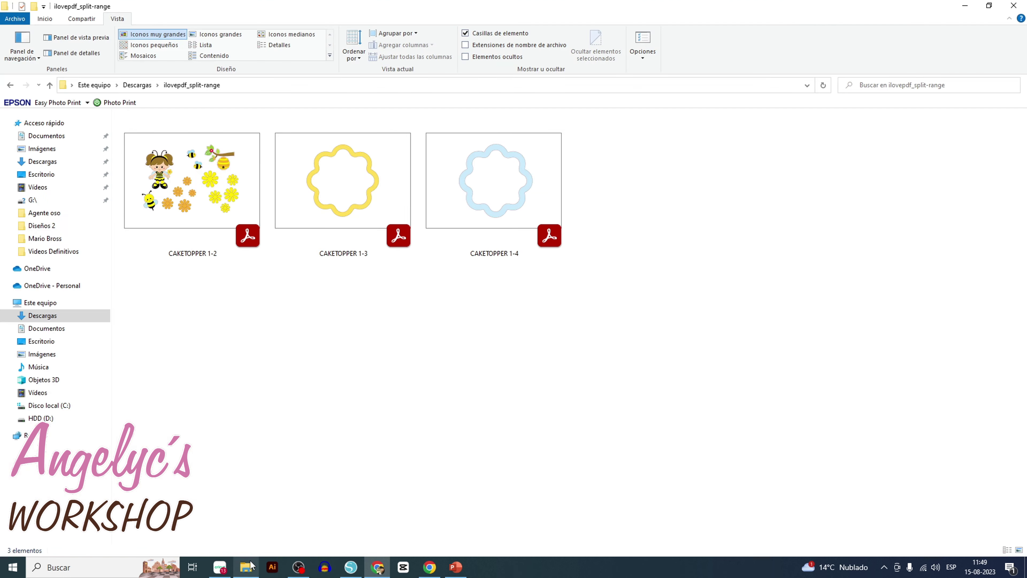
click(42, 162)
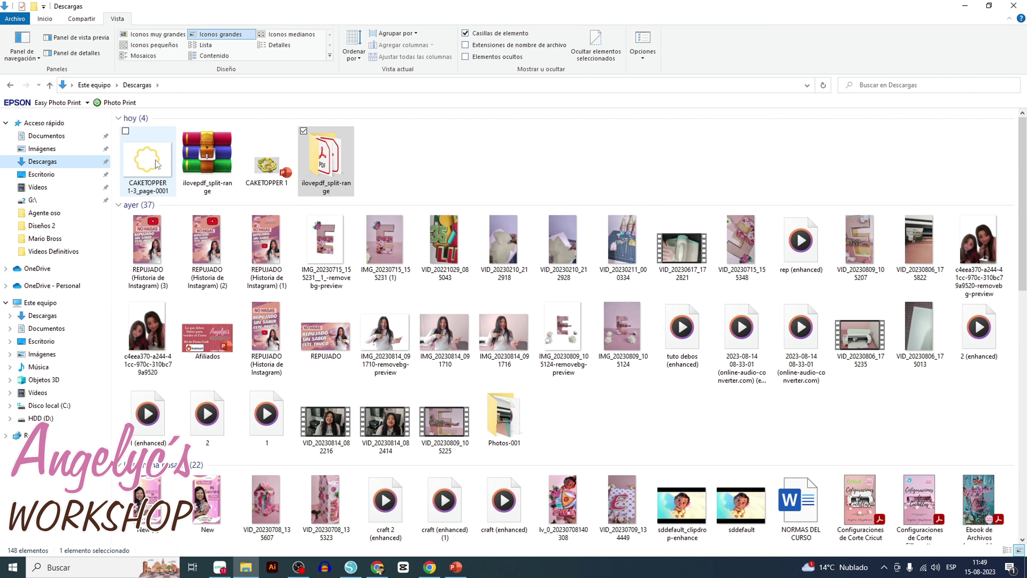
Step: Switch to Cricut Design Space, maximize it, and load CAKETOPPER 1-3_page-0001 from Downloads as a new image upload for background removal
click(220, 566)
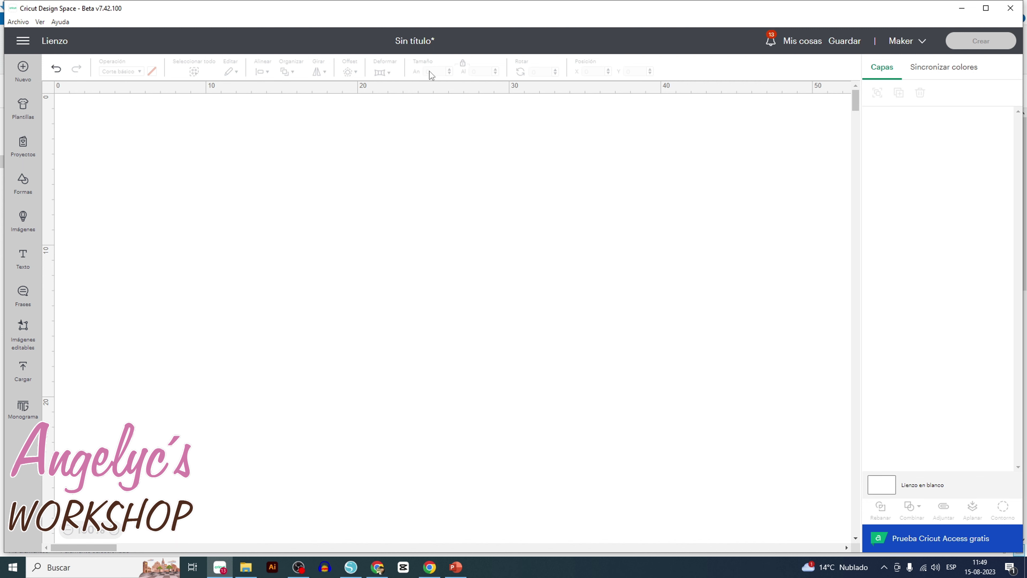
click(986, 8)
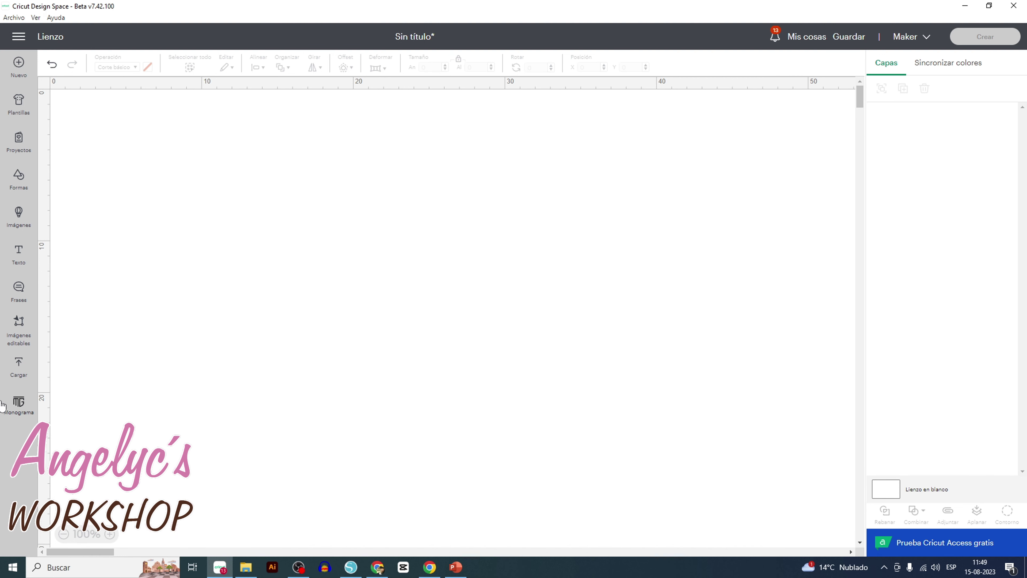
click(16, 367)
click(108, 194)
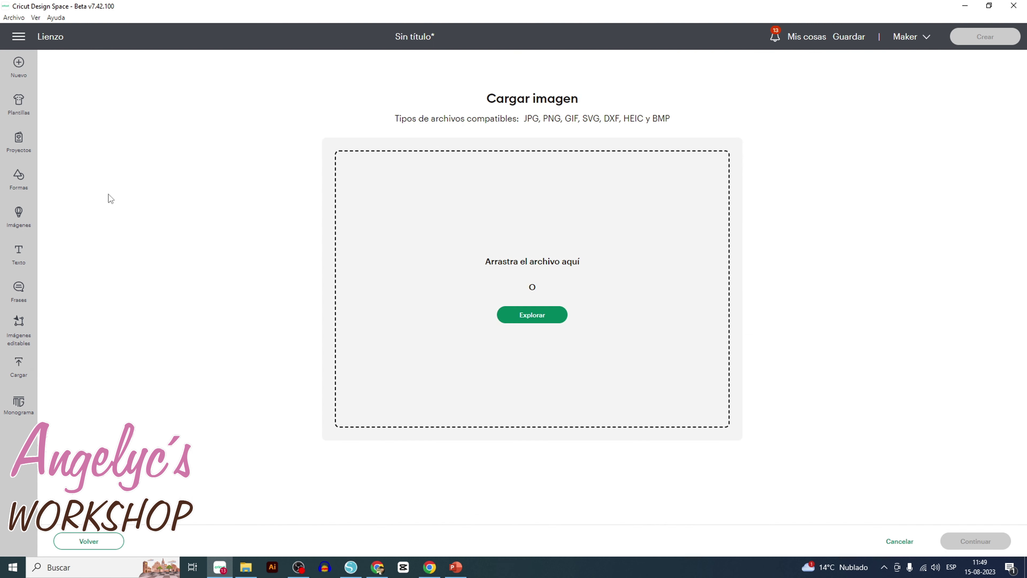
click(529, 316)
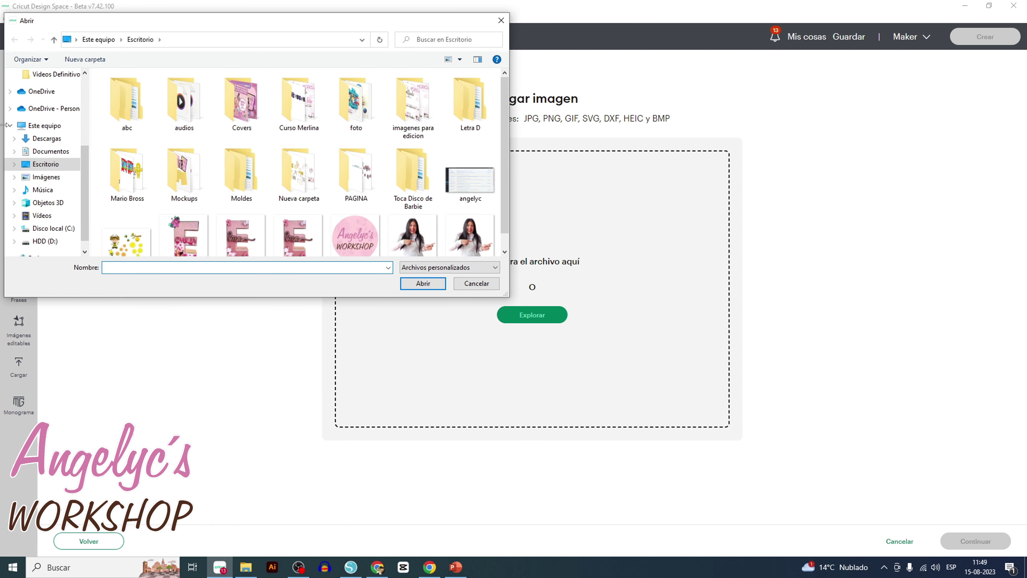
click(44, 138)
double_click(138, 90)
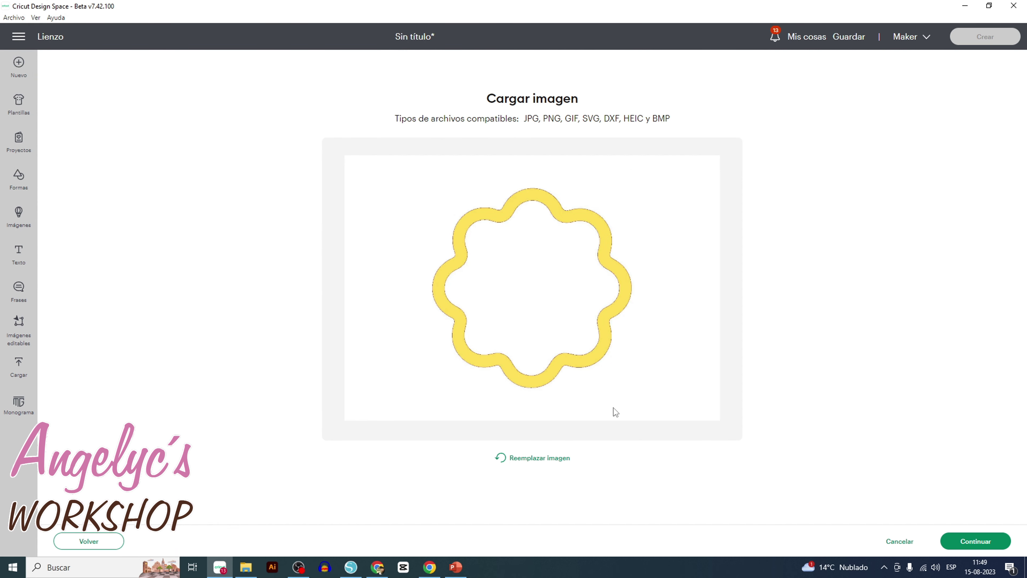
click(975, 541)
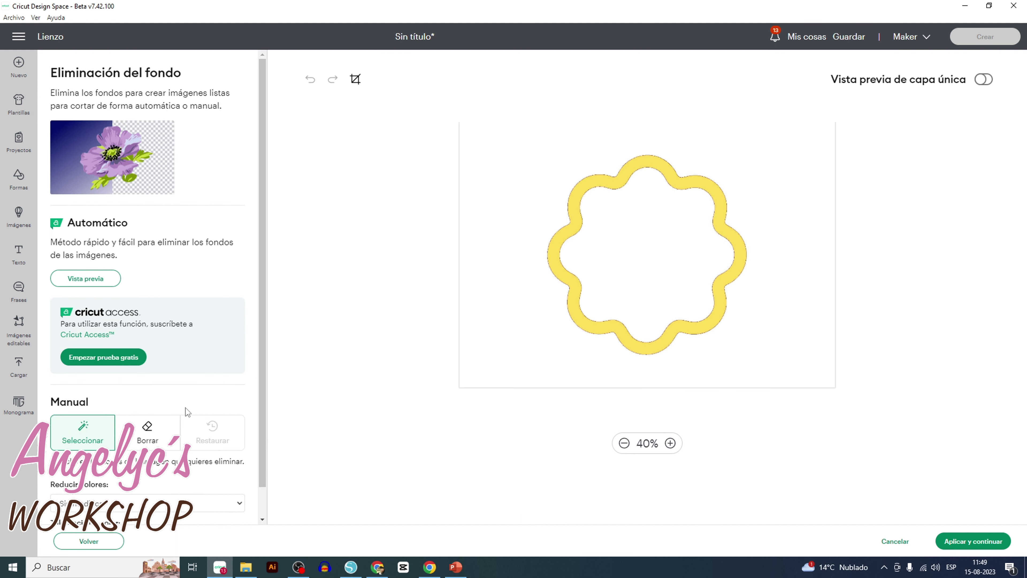
Step: Remove the white background inside and around the yellow scalloped ring and apply the result
click(654, 253)
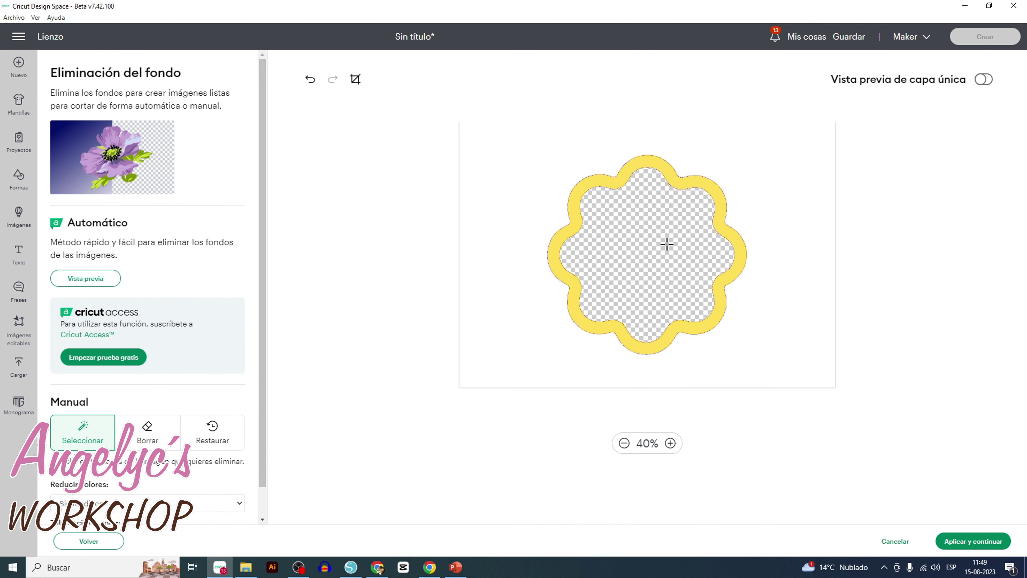
click(772, 173)
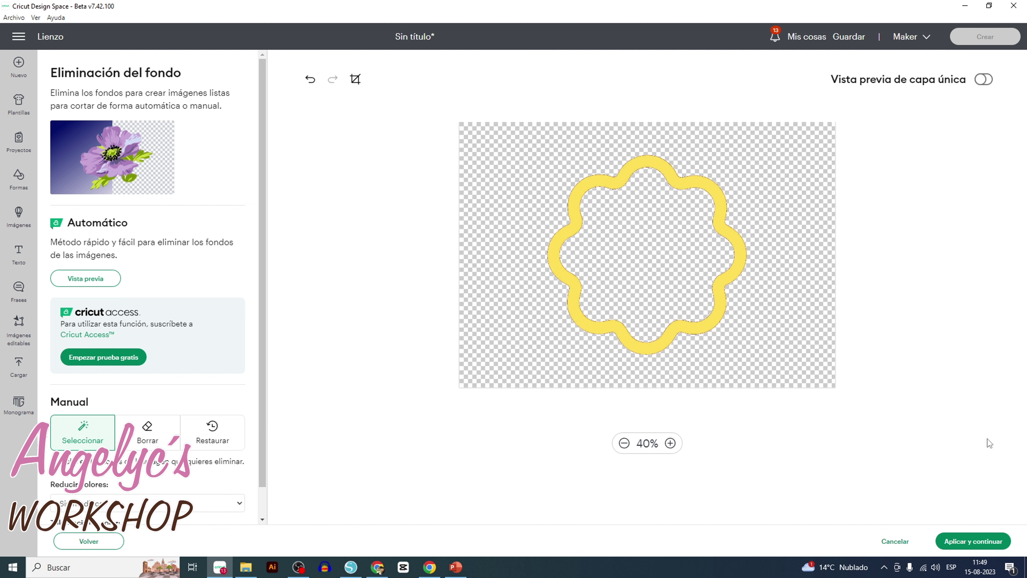
click(972, 541)
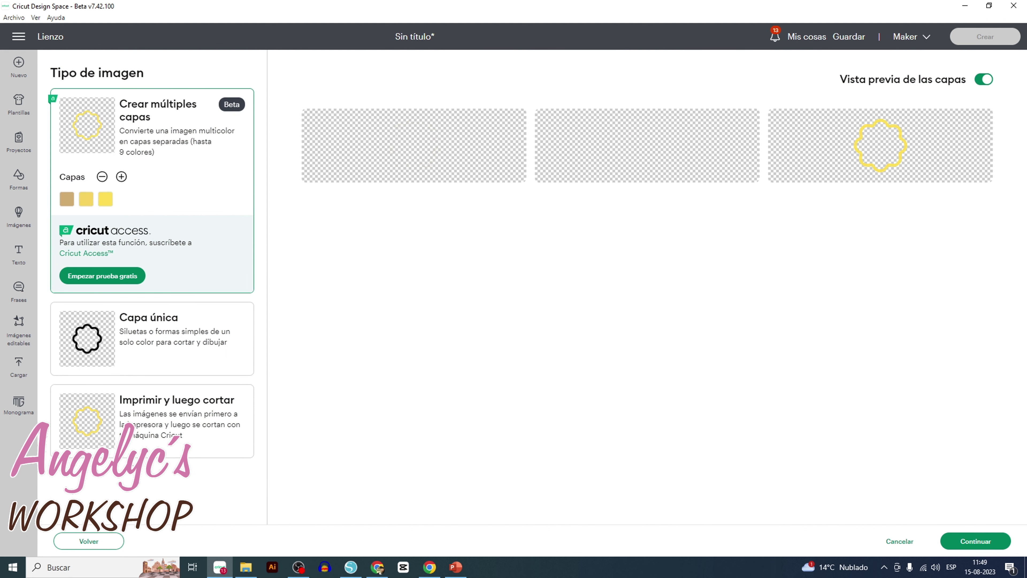
Step: Set the image type to Imprimir y luego cortar and upload it under the name CAKETOPPER 1-3_page-0001
click(77, 423)
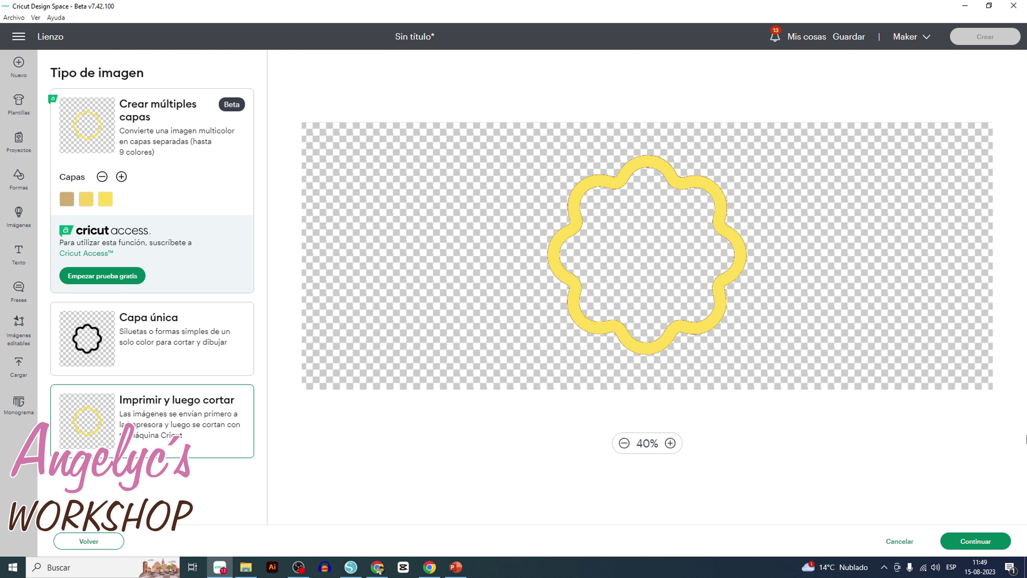
click(973, 542)
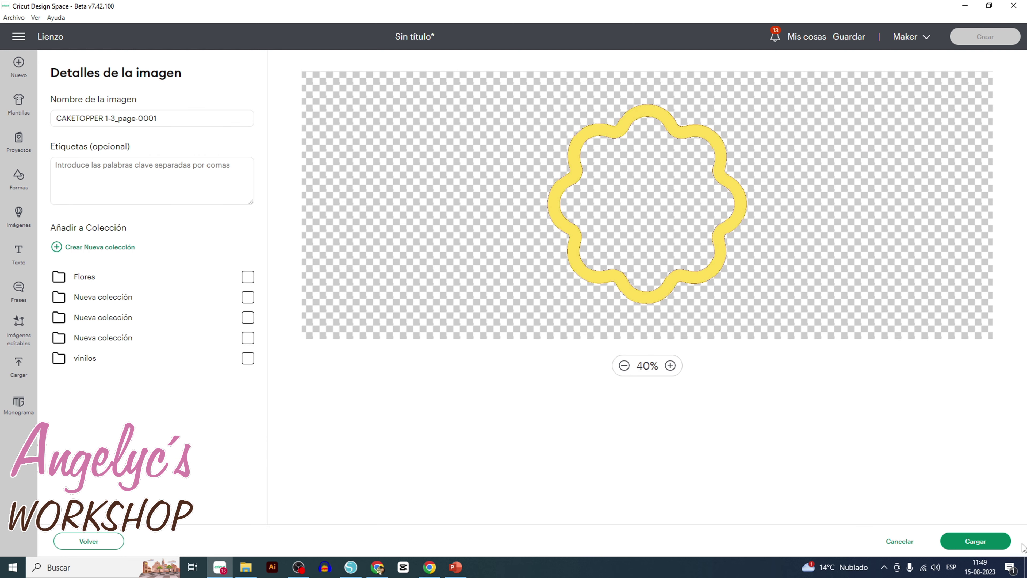
click(996, 545)
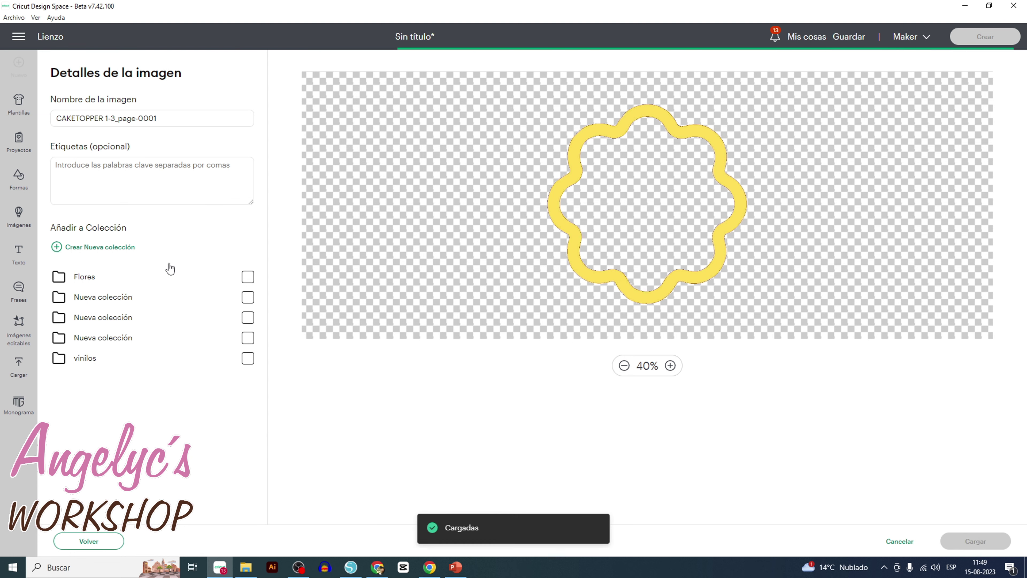